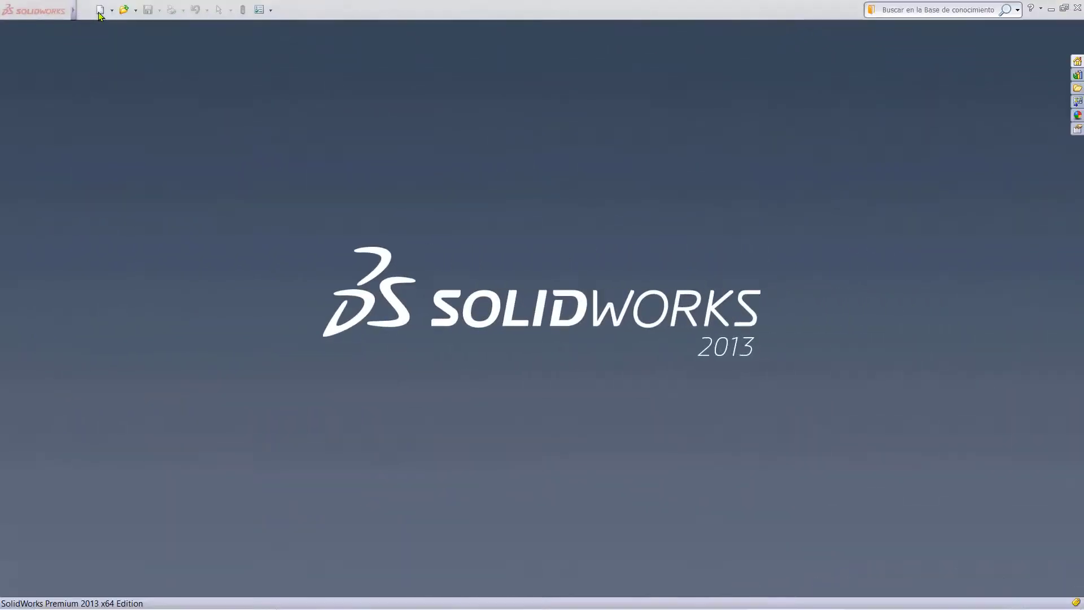
Create a new part document and select the Planta plane for sketching.
left_click(100, 11)
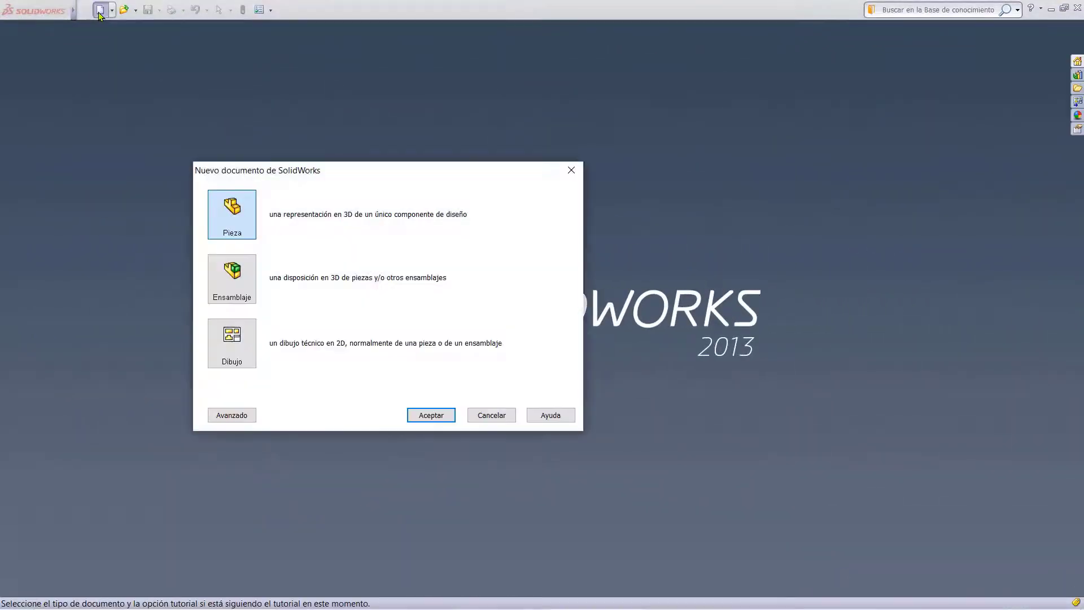
left_click(433, 416)
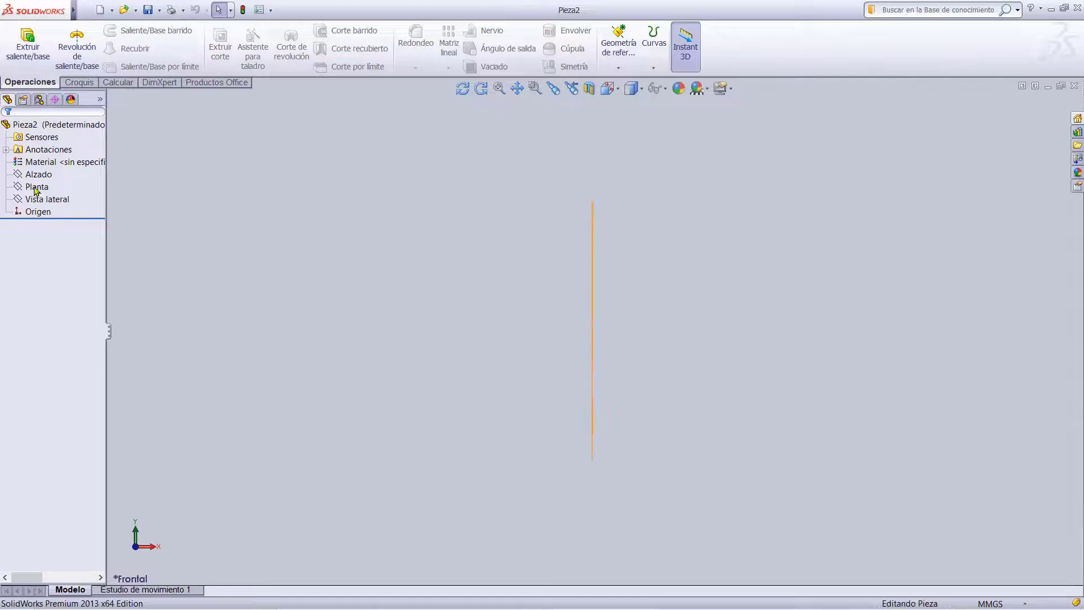
left_click(36, 189)
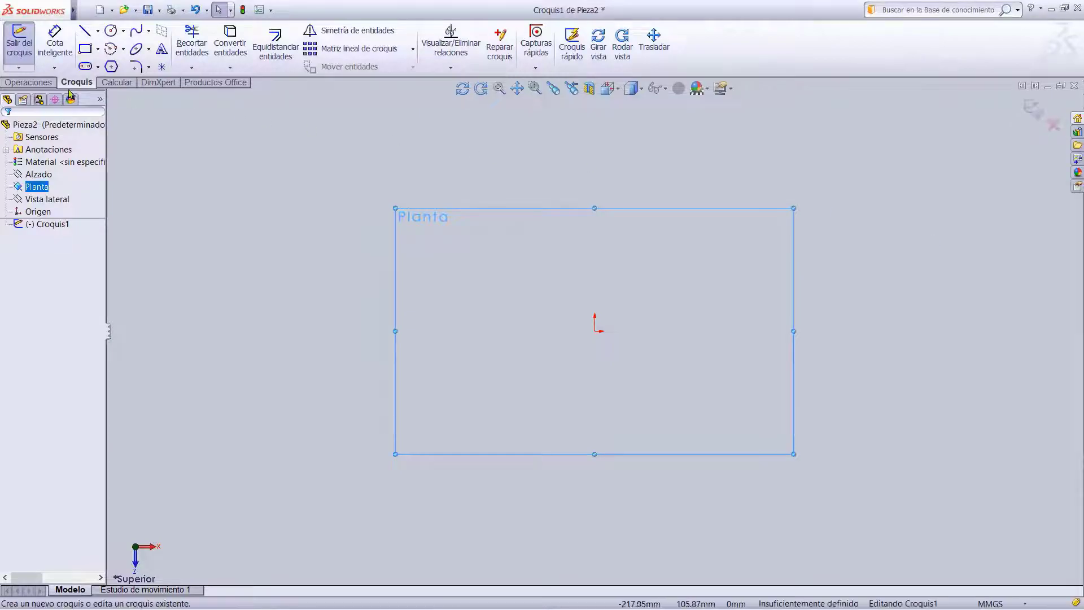
Switch to Foxit PDF Reader and examine the modelling sequence illustrated in pieza 19 mio largo.pdf.
key("alt+Tab")
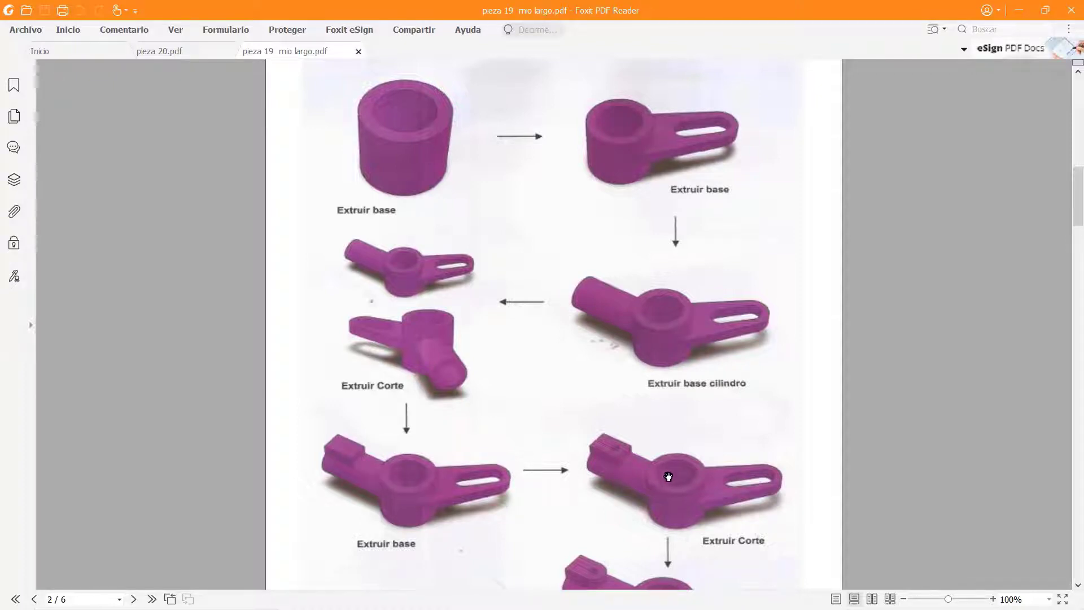
scroll(687, 467, "down", 2)
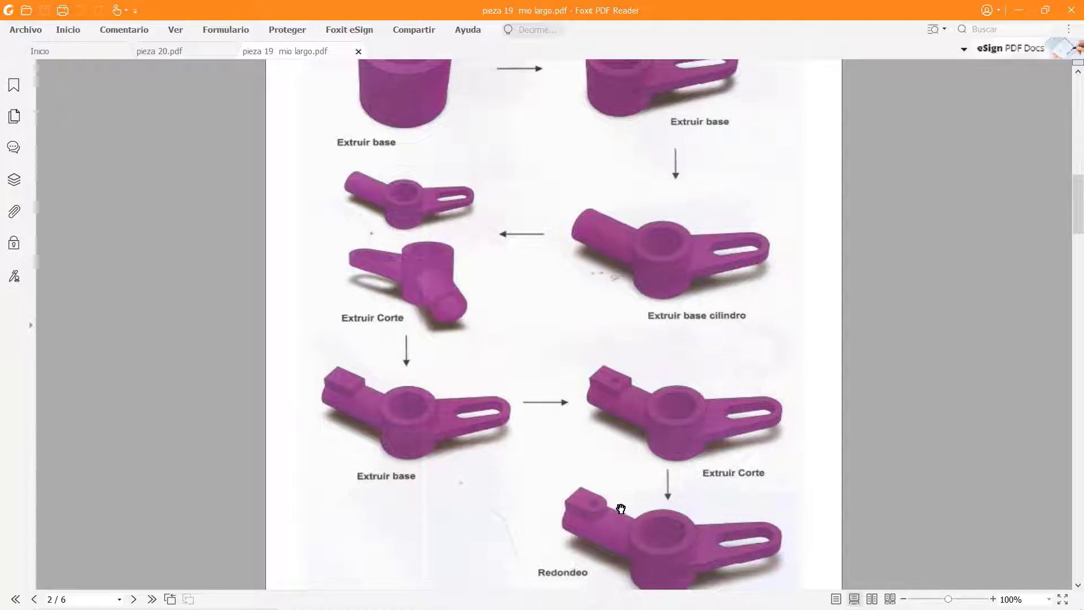
scroll(676, 519, "down", 2)
scroll(676, 511, "up", 5)
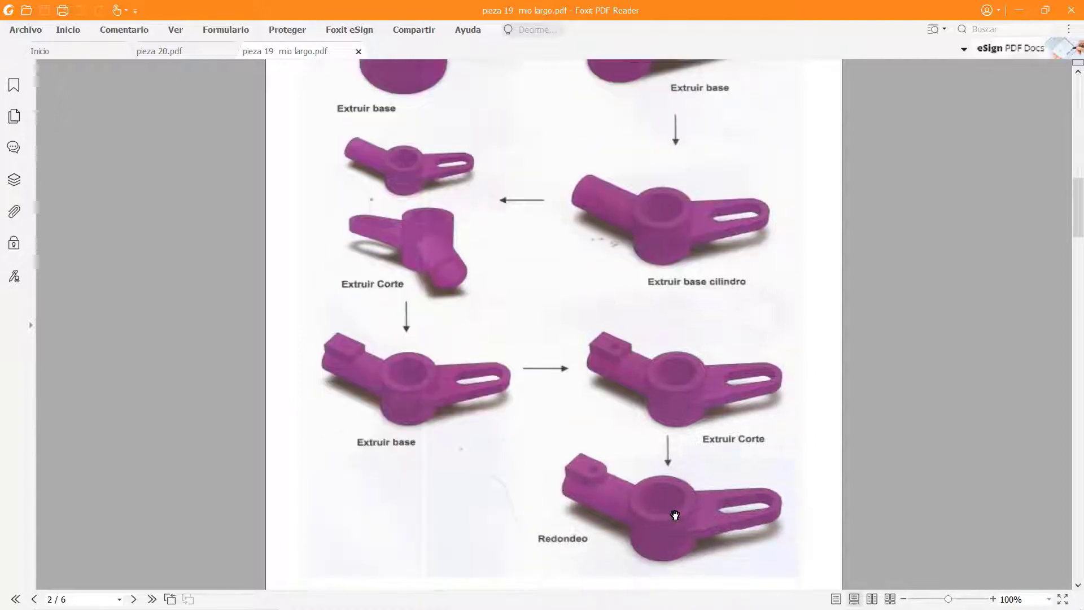
scroll(675, 507, "down", 3)
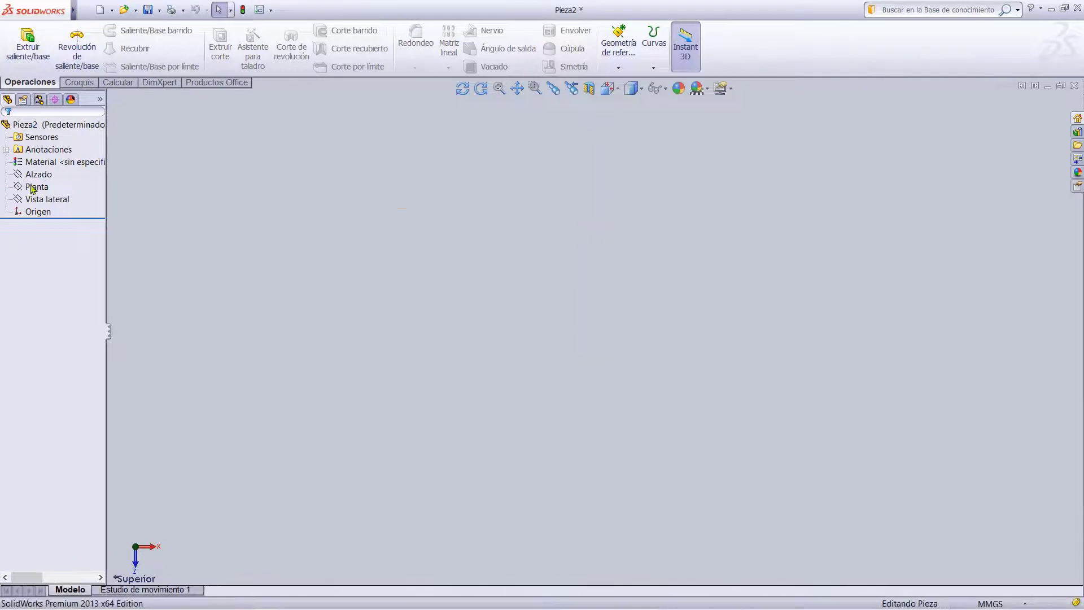
Start a sketch on the Planta plane and draw a circle of about 48.5 mm radius centred on the origin.
left_click(32, 188)
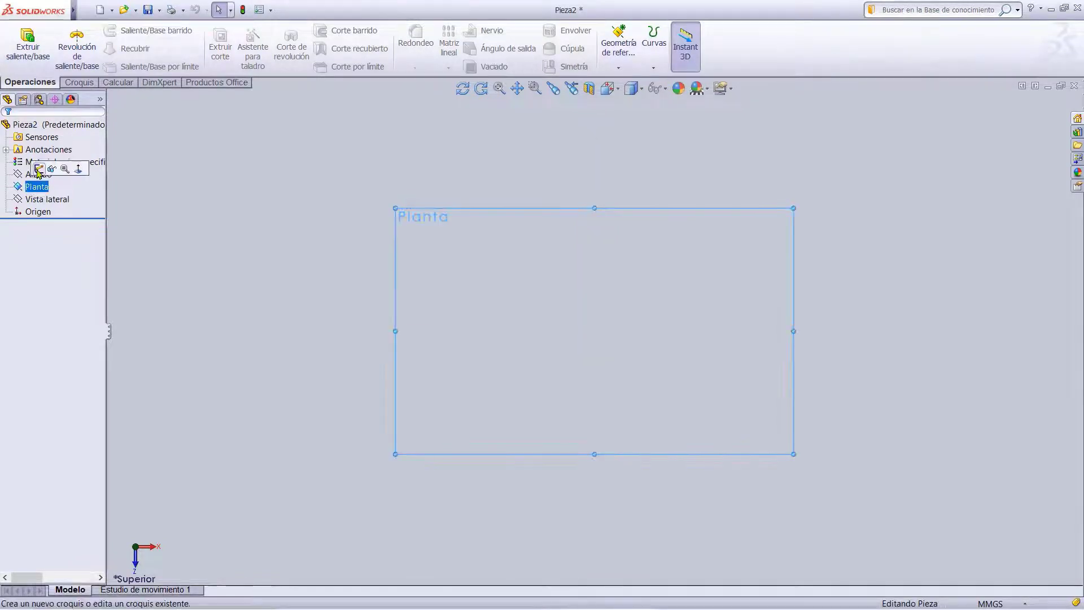
left_click(27, 171)
left_click(122, 31)
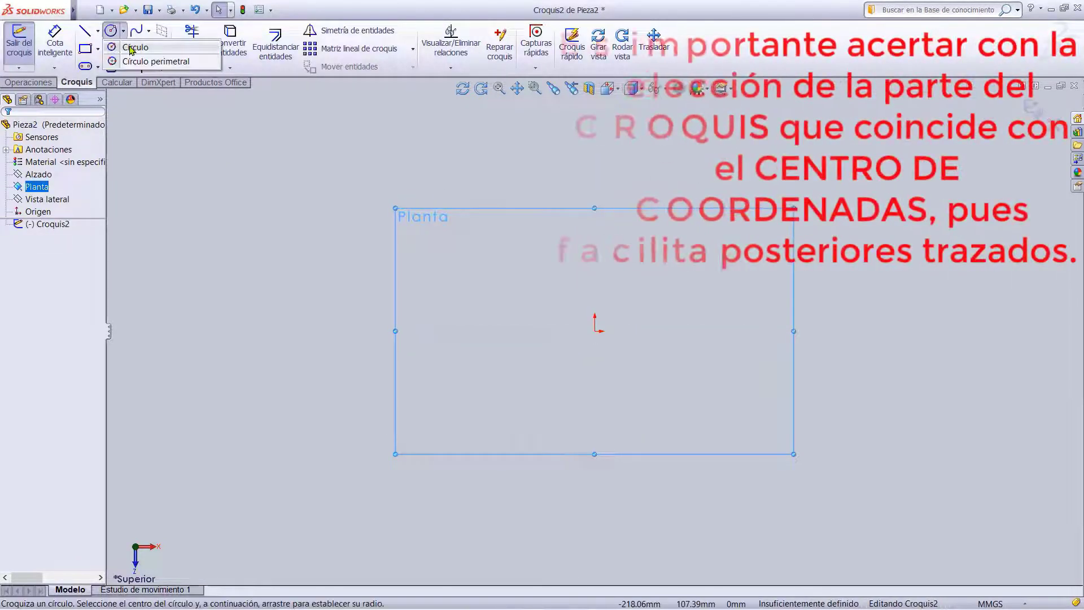
left_click(135, 47)
left_click(595, 330)
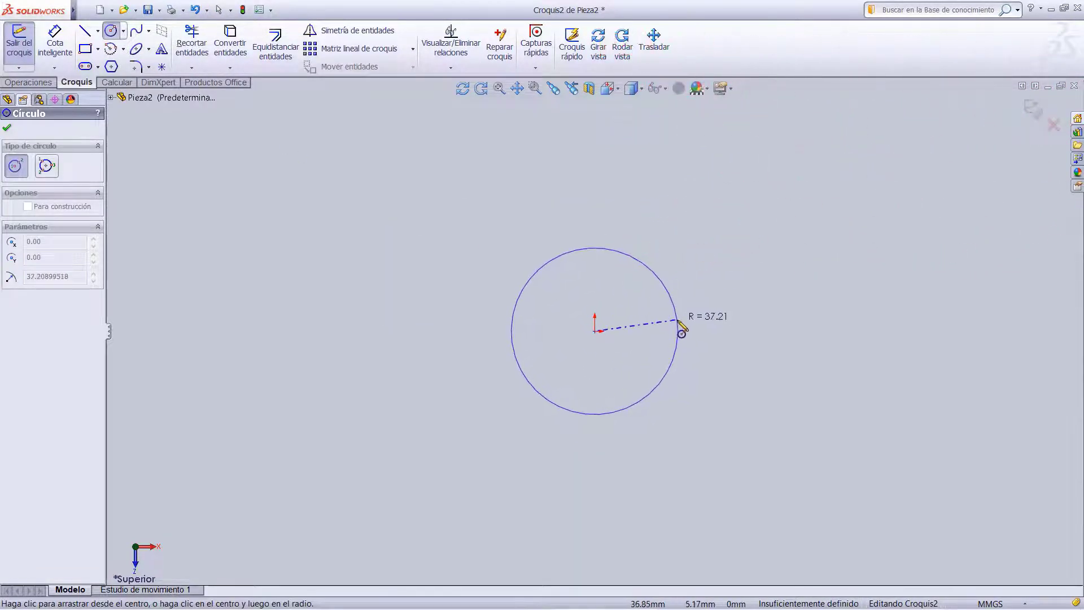
left_click(688, 275)
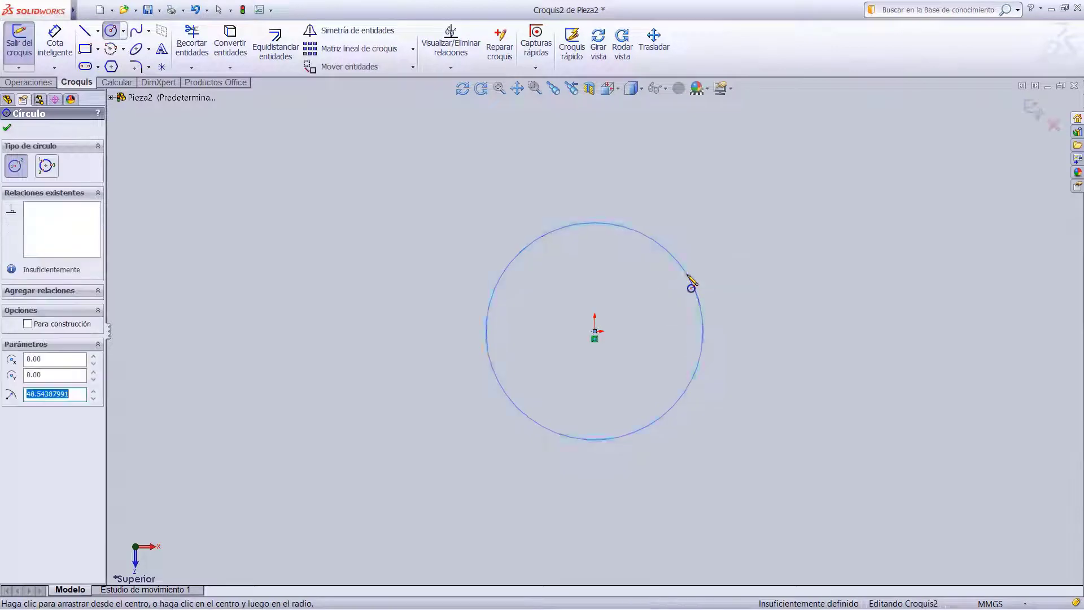
Dimension the circle's diameter to 30 mm and exit the sketch.
left_click(55, 45)
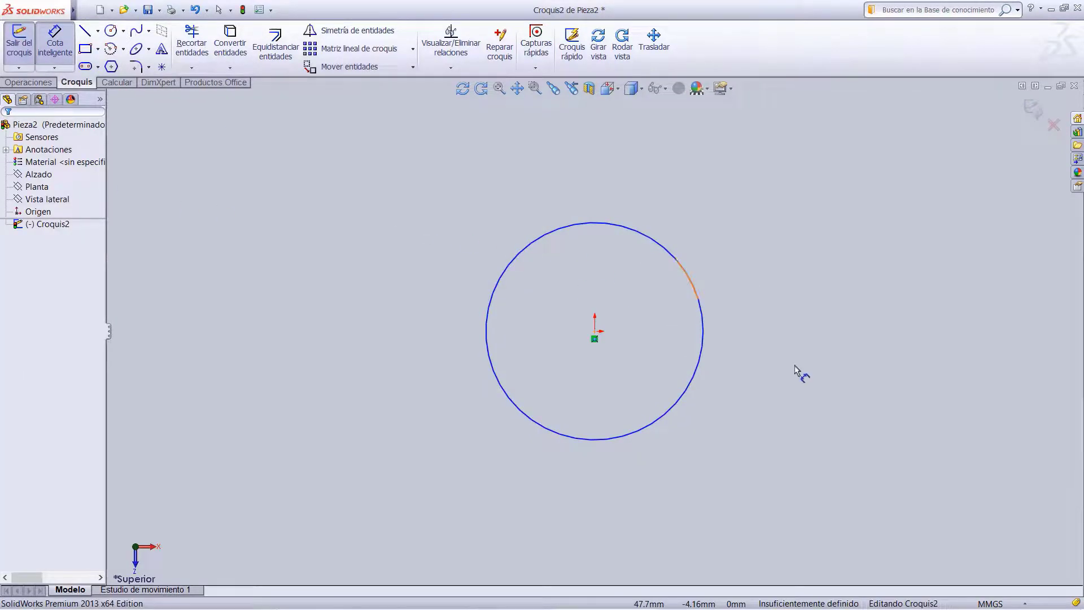
left_click(705, 339)
left_click(854, 326)
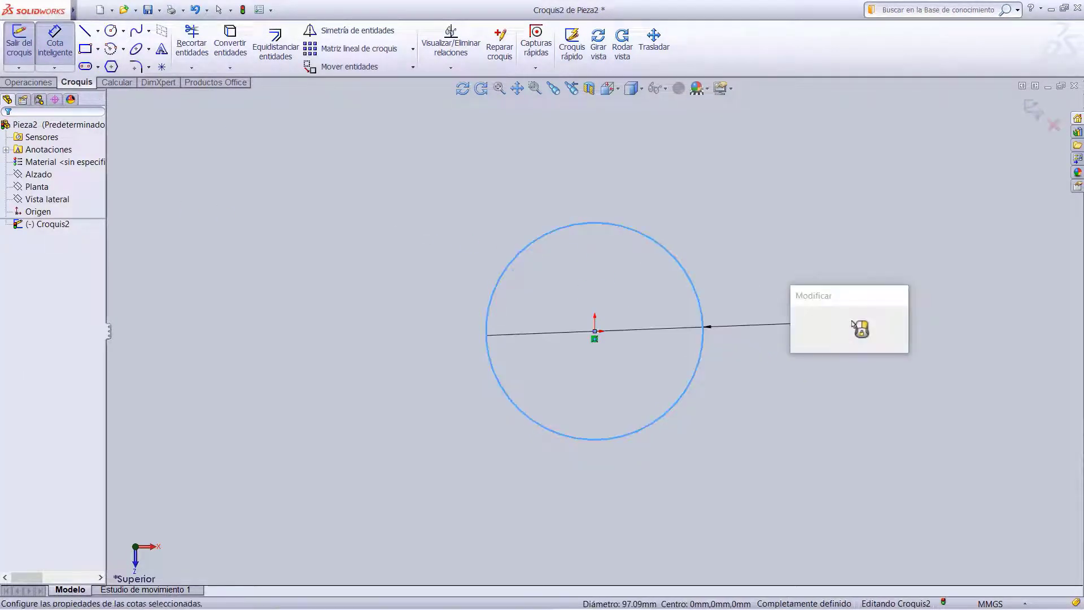
type("30")
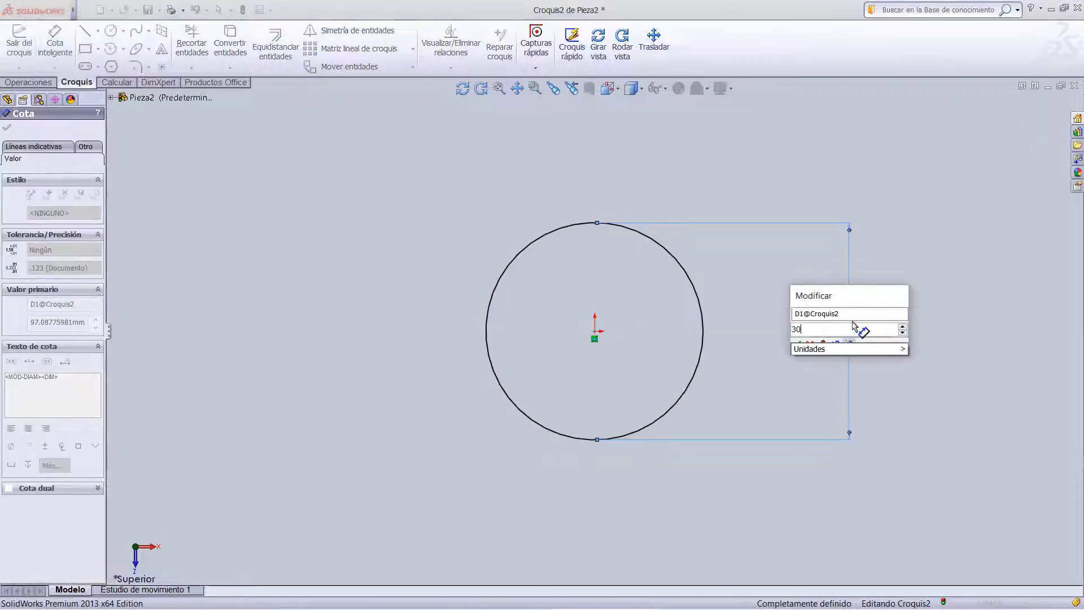
key("Return")
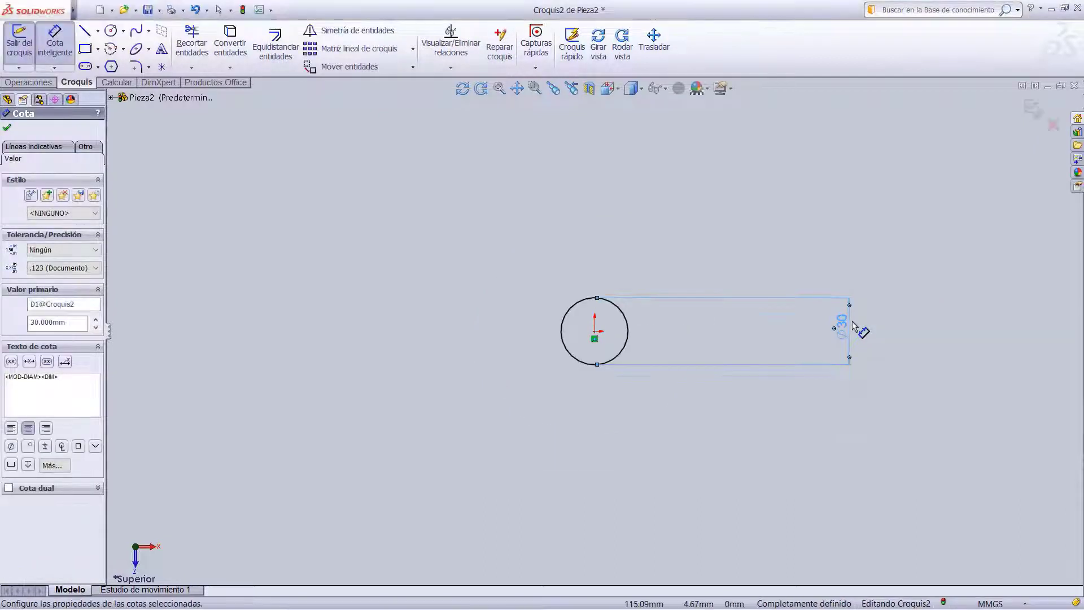
left_click(1026, 111)
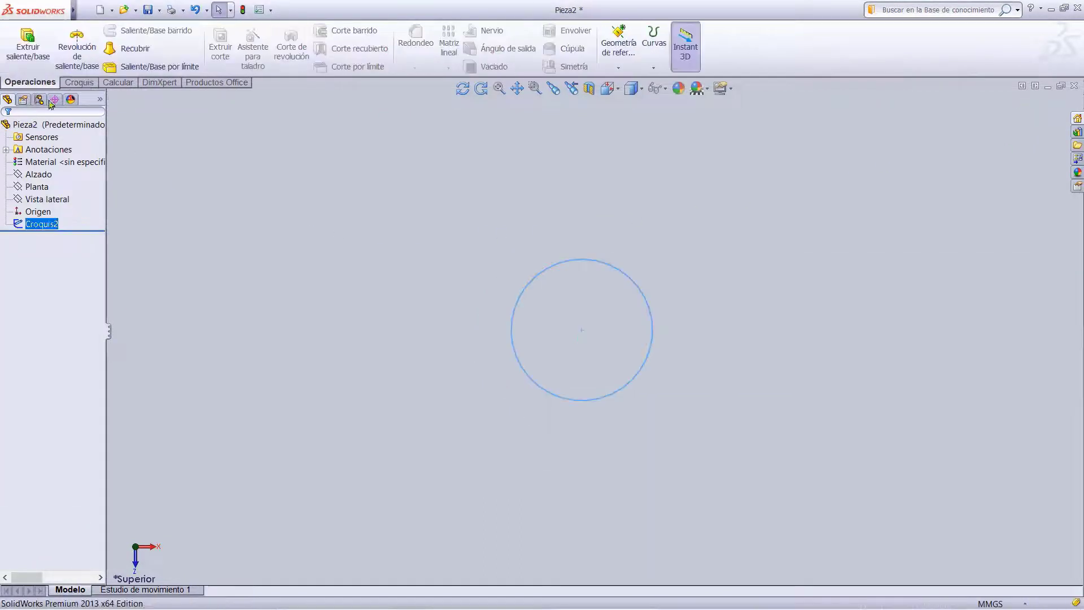
Extrude the circle as a boss 33 mm deep with the Plano medio end condition.
left_click(27, 42)
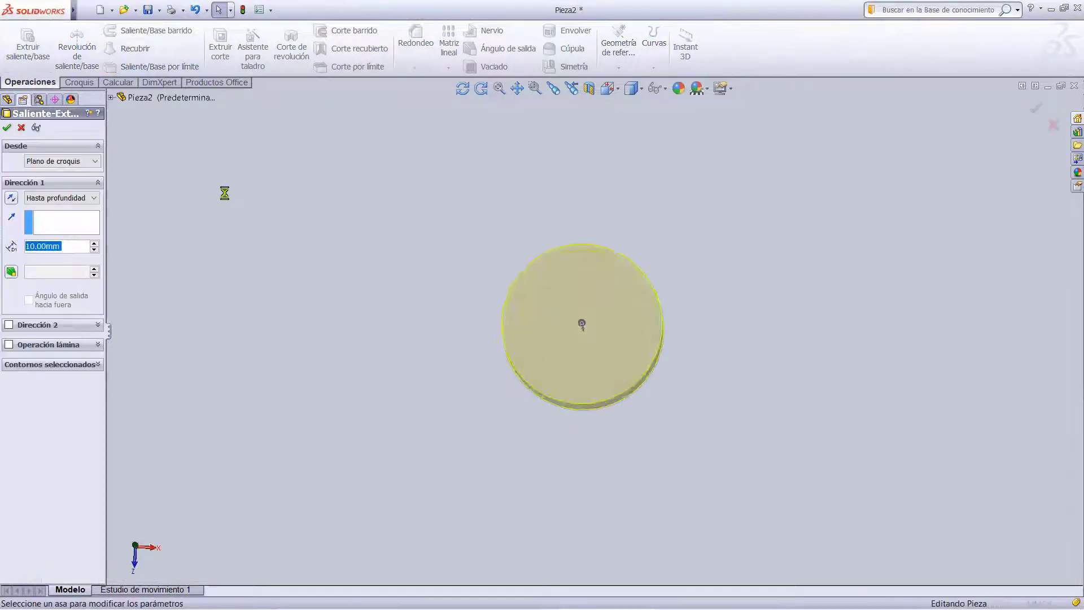
left_click(50, 247)
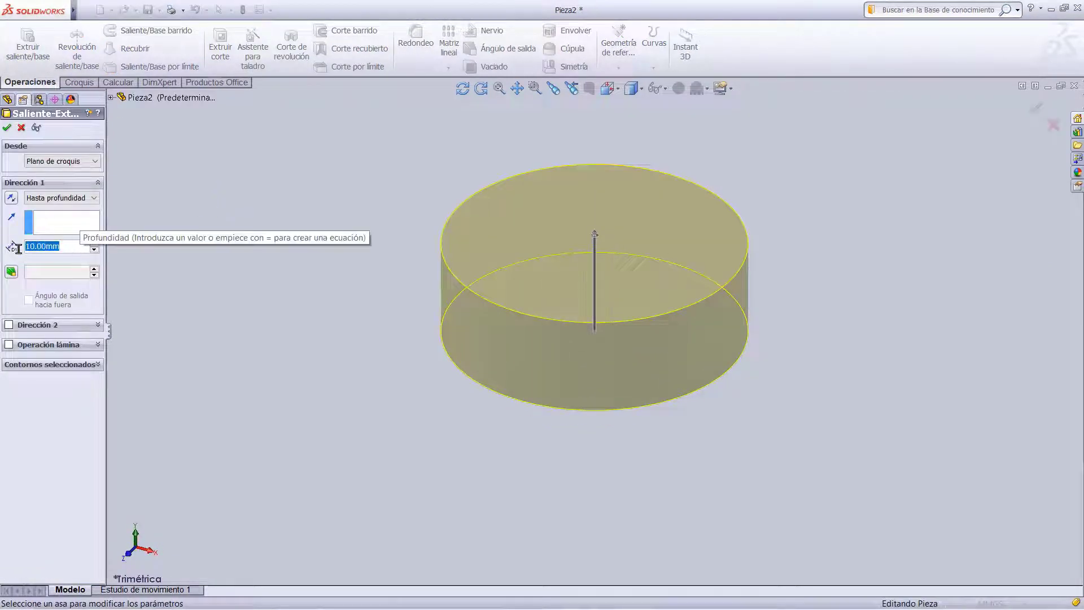
type("33")
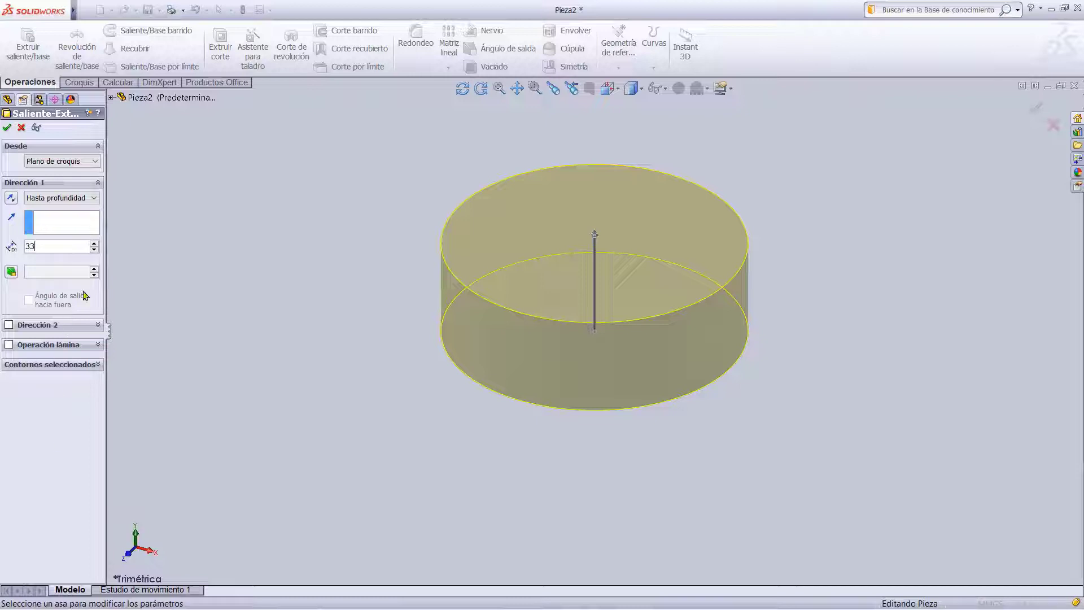
left_click_drag(106, 208, 131, 215)
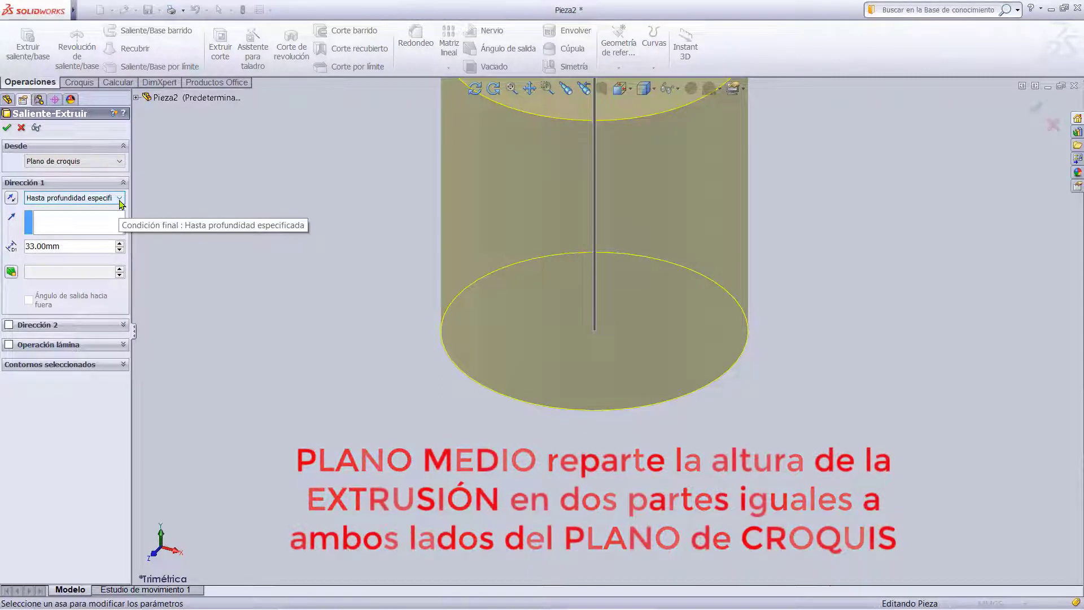
scroll(296, 215, "up", 2)
scroll(294, 212, "up", 1)
scroll(337, 145, "down", 2)
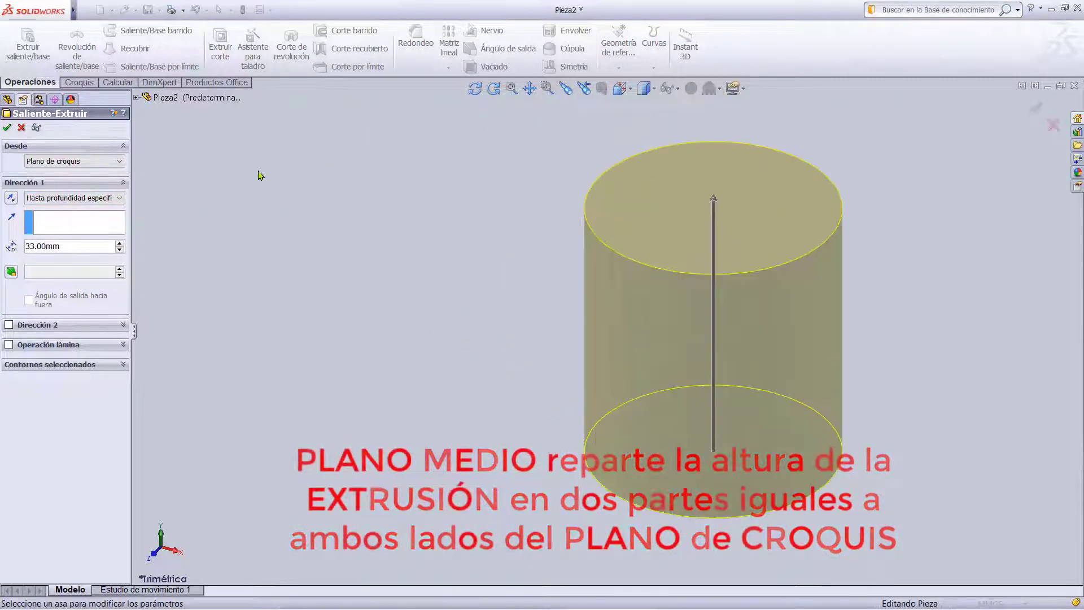
left_click(120, 199)
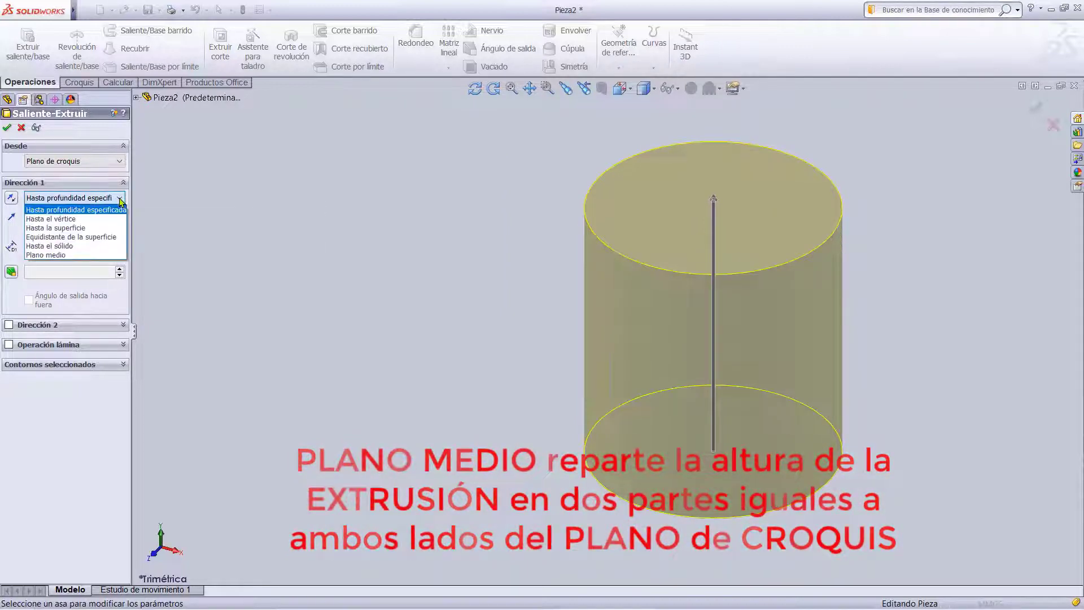
left_click(72, 255)
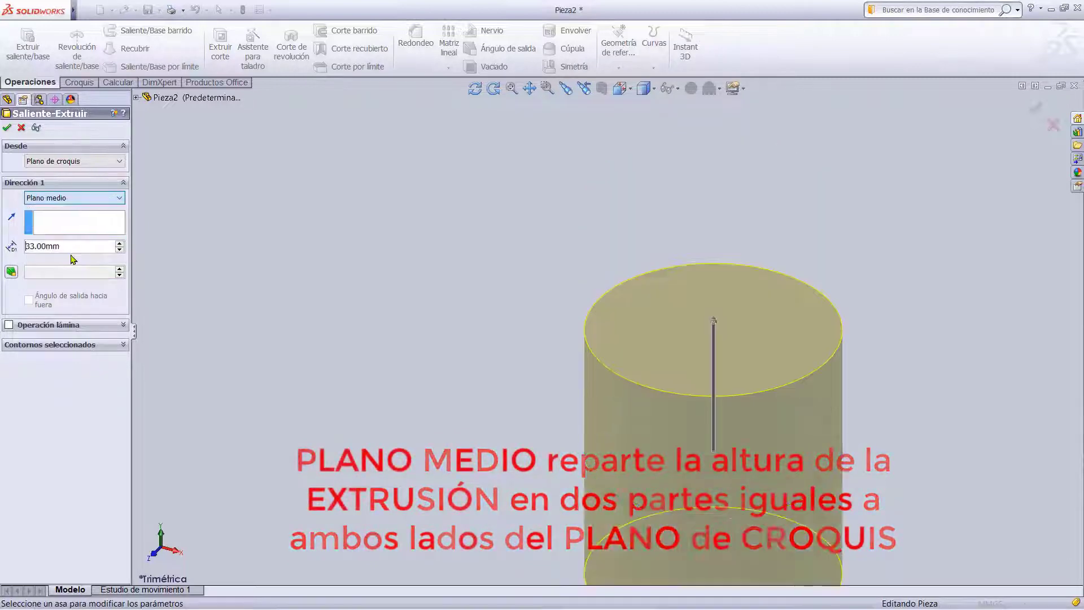
scroll(658, 353, "up", 1)
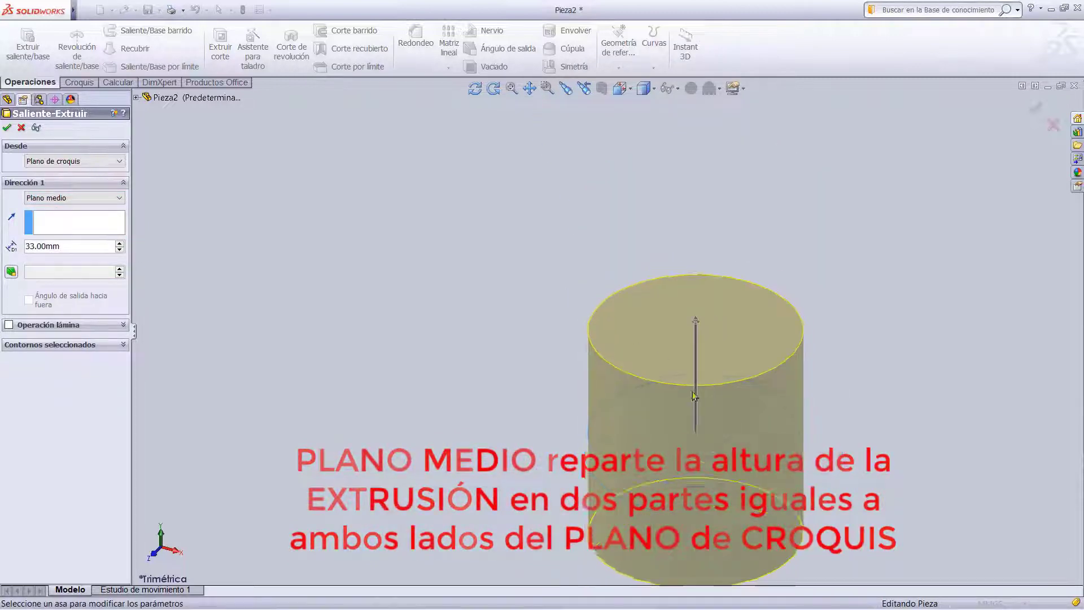
scroll(693, 392, "down", 1)
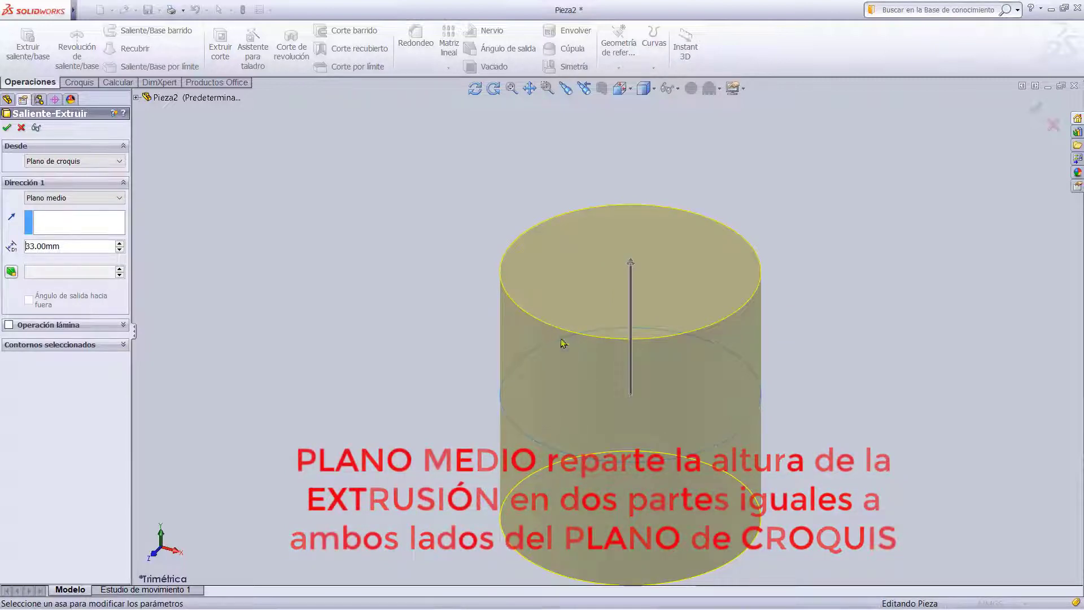
left_click(7, 127)
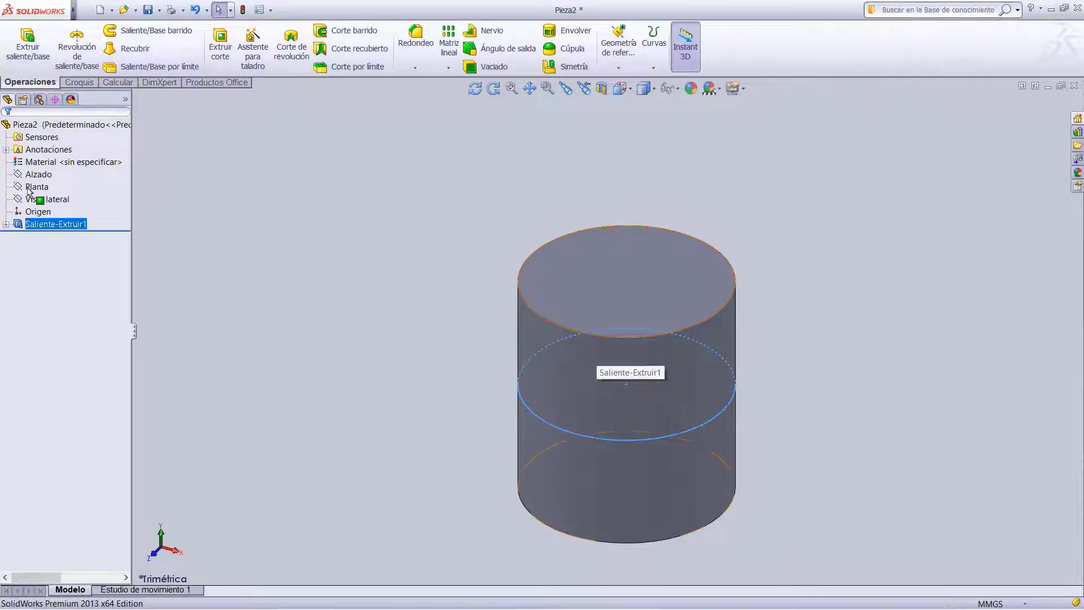
Start a sketch on the Planta plane viewed normal to it, and consult the dimensioned drawing in Foxit PDF Reader.
left_click(35, 186)
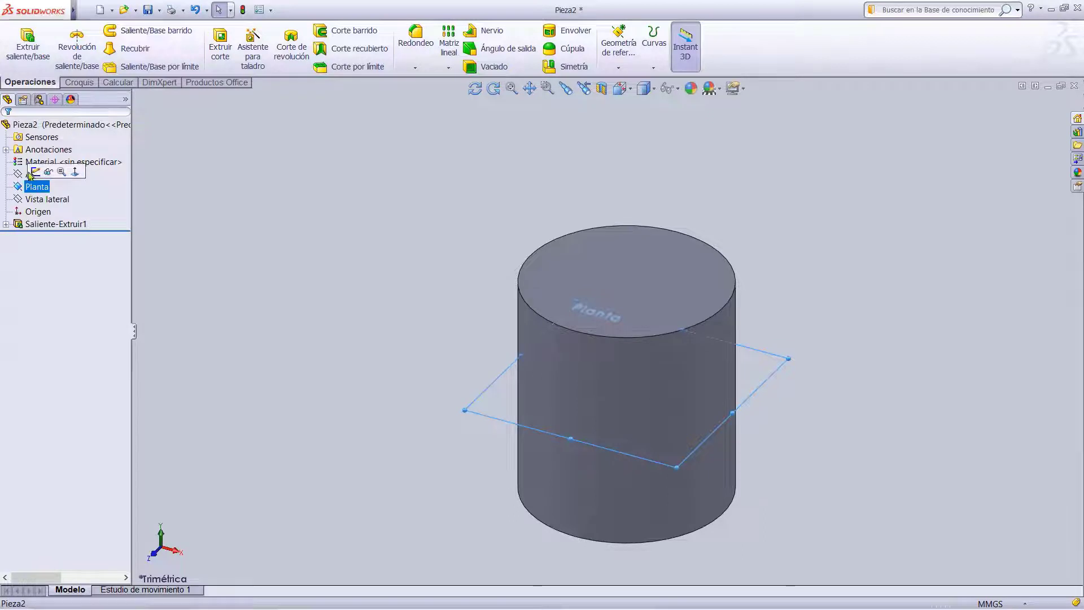
left_click(35, 171)
left_click(620, 88)
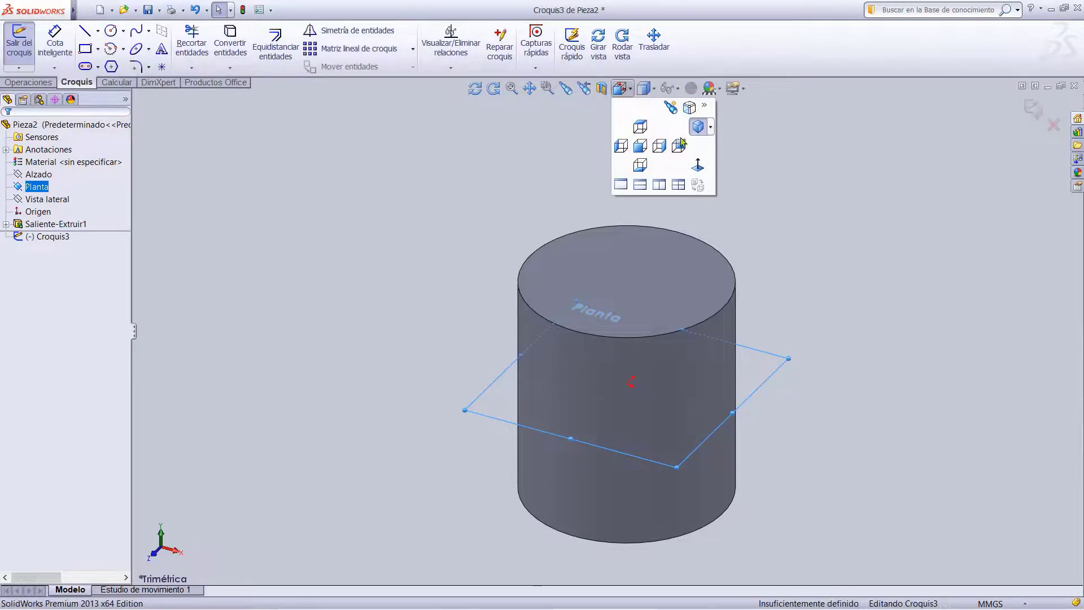
left_click(698, 165)
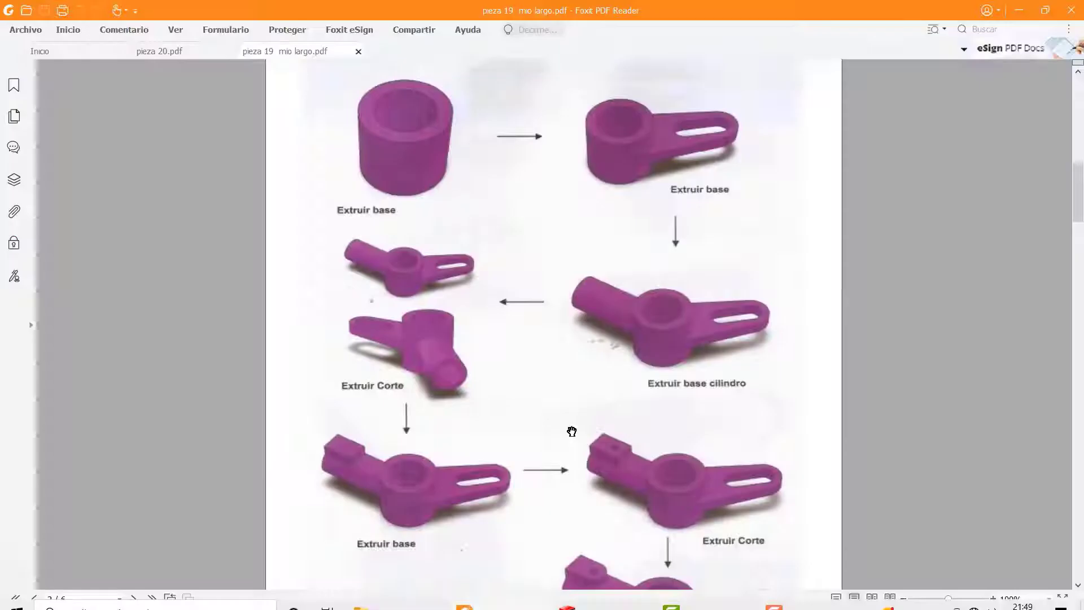
scroll(572, 431, "up", 5)
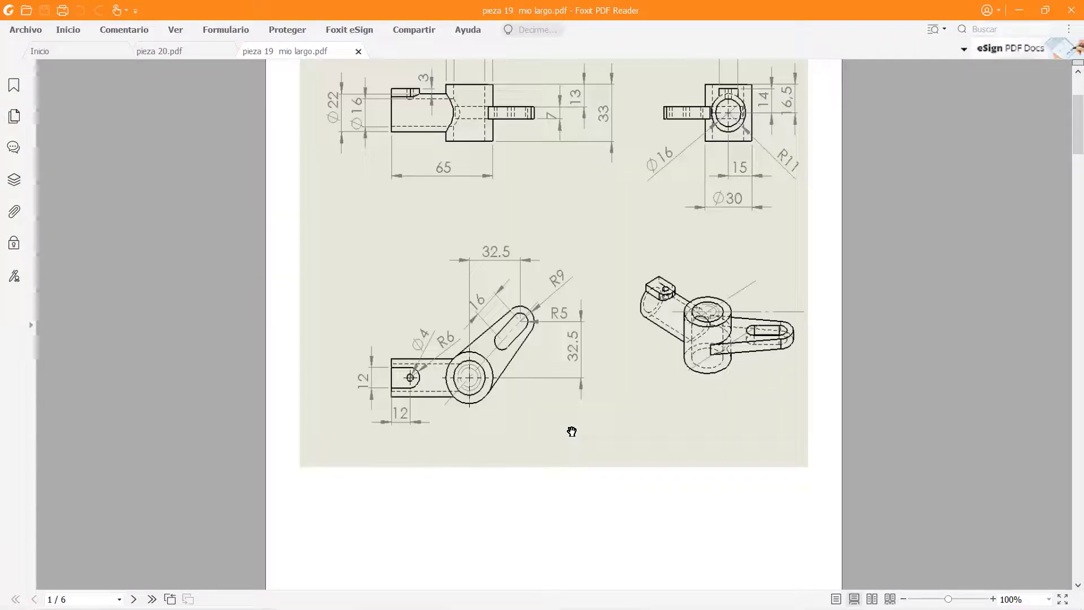
scroll(661, 257, "up", 1)
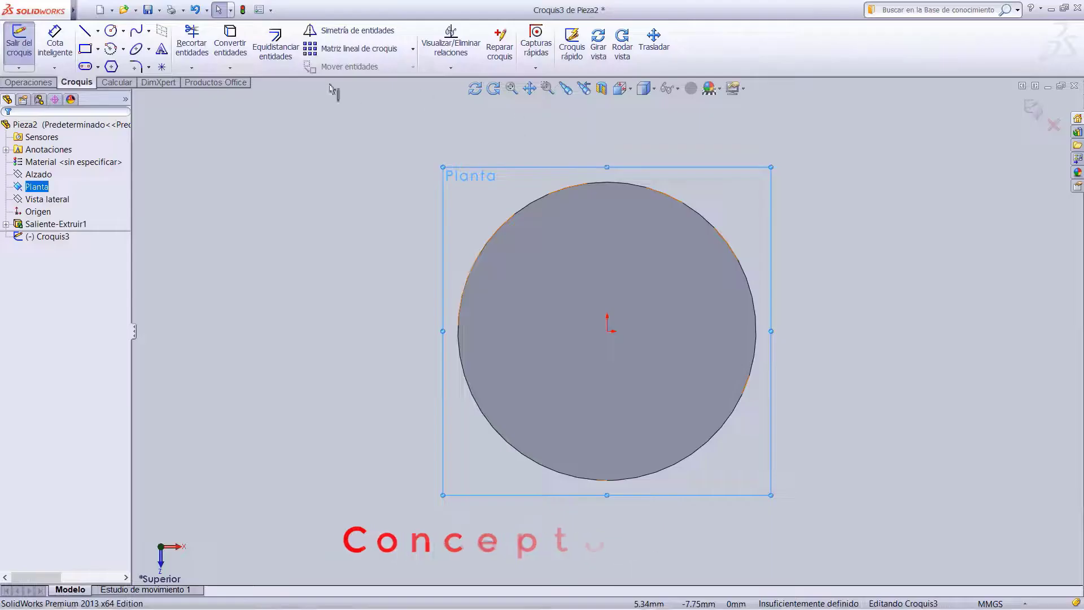
Draw two centerlines from the origin: one about 33 mm made horizontal, the other about 40 mm long, inclined upward at about 35°.
left_click(98, 30)
left_click(121, 58)
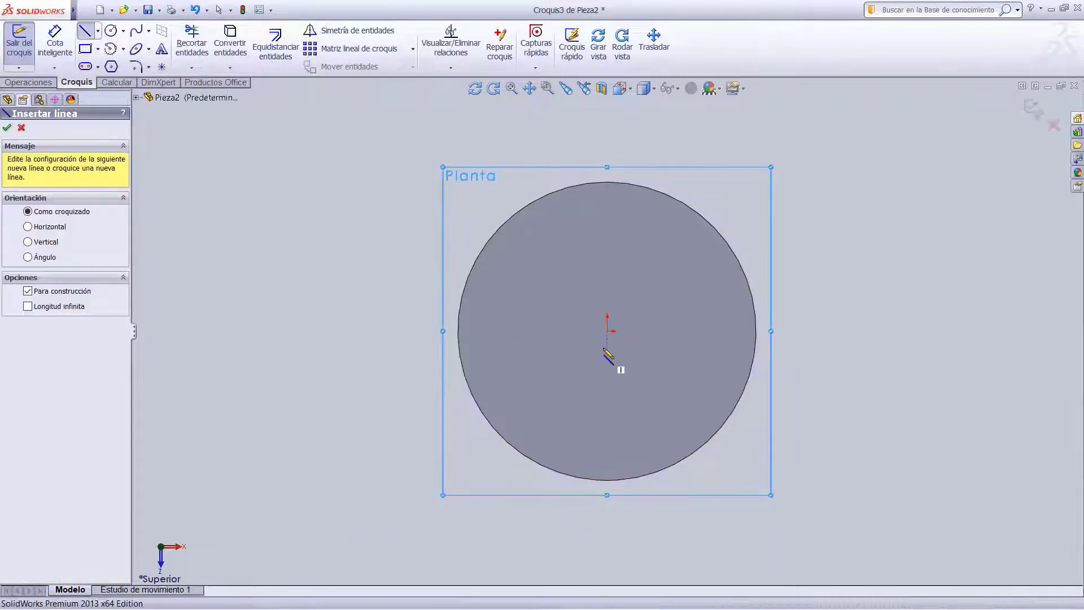
left_click(608, 332)
double_click(937, 306)
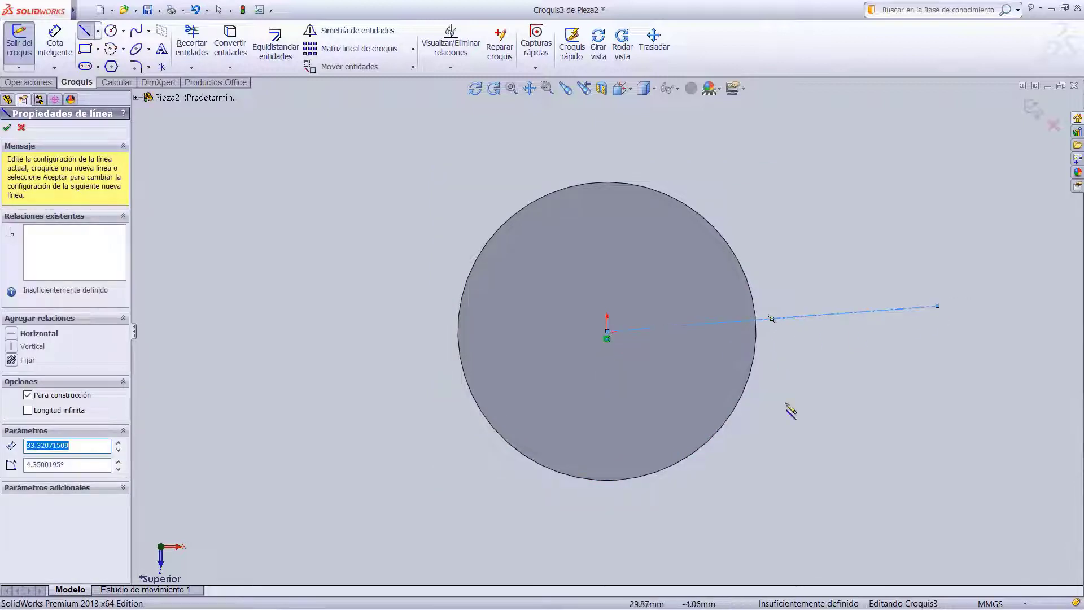
left_click(12, 335)
left_click(607, 331)
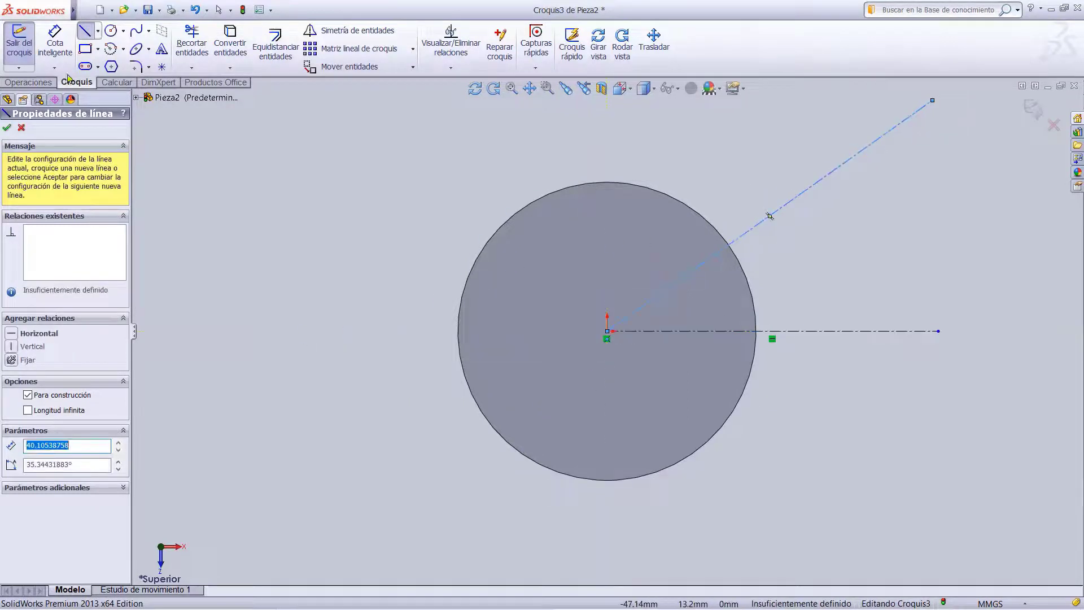
Dimension the angle between the horizontal and inclined centerlines as 45°.
left_click(54, 46)
left_click(848, 160)
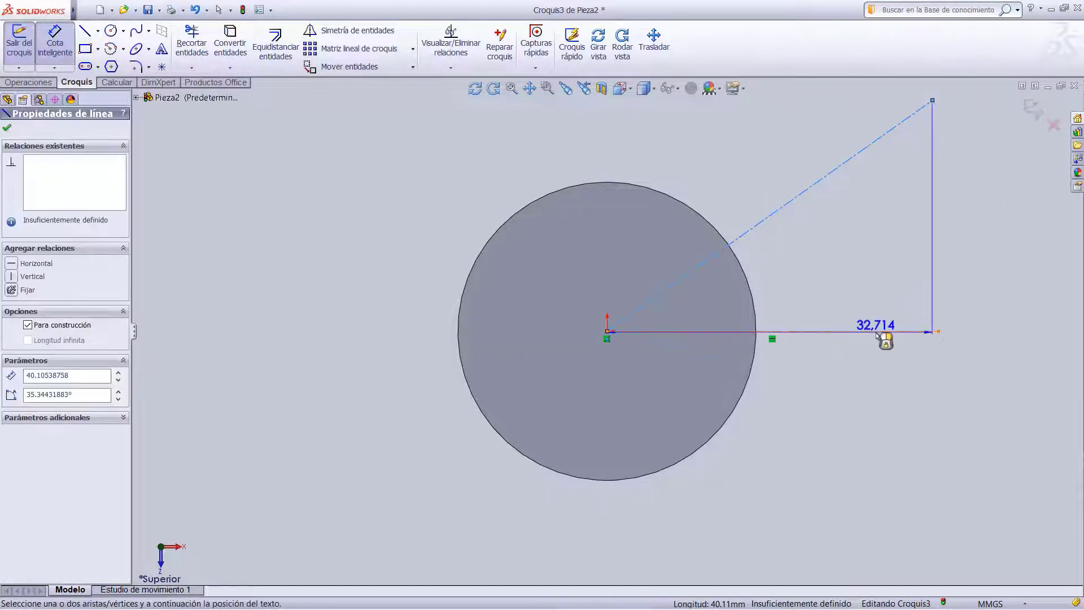
left_click(877, 334)
left_click(907, 237)
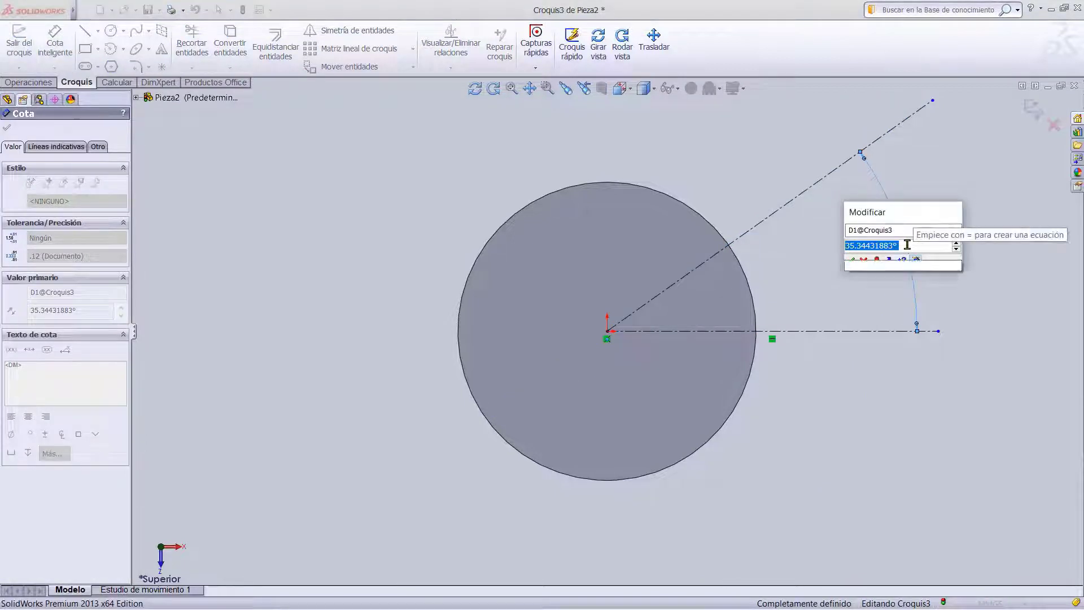
key("Return")
Consult the part drawing in Foxit PDF Reader, and sketch a straight slot along the inclined centerline, about 12 mm between centers and 5 mm wide.
left_click(527, 603)
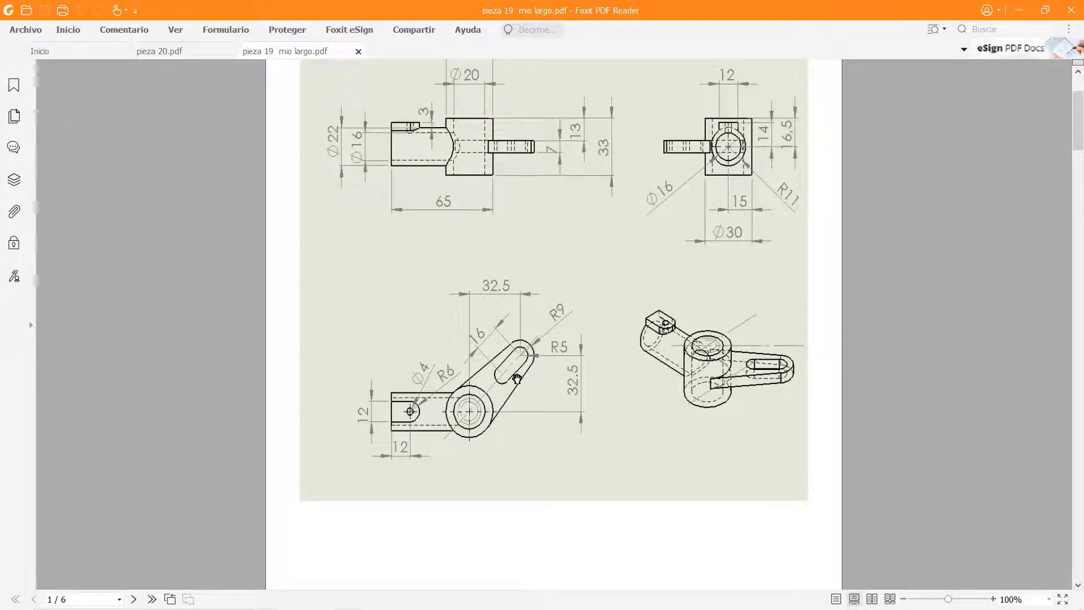
left_click(579, 597)
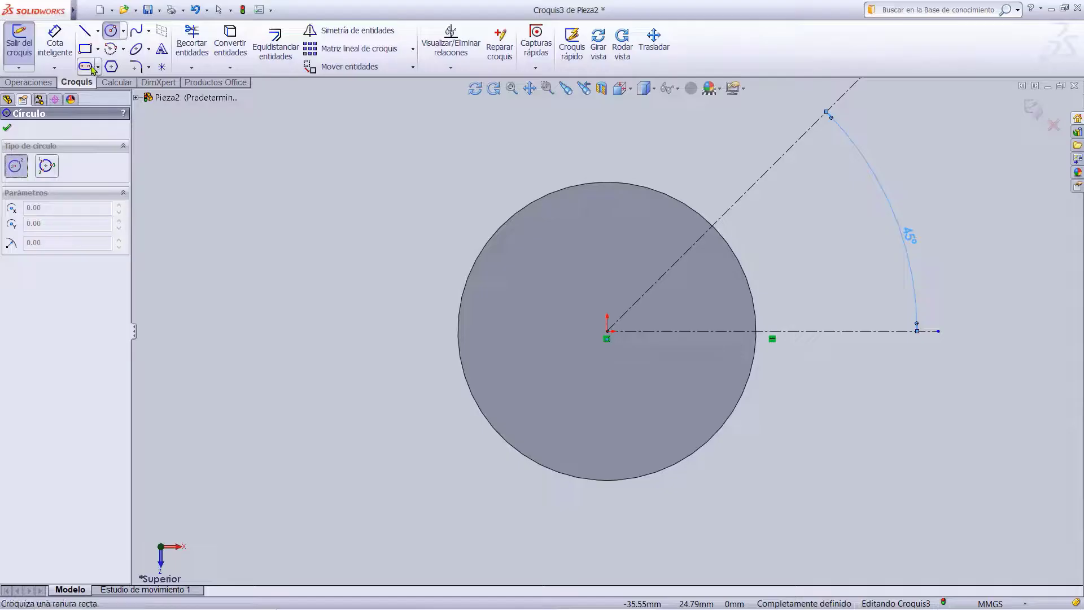
left_click(98, 68)
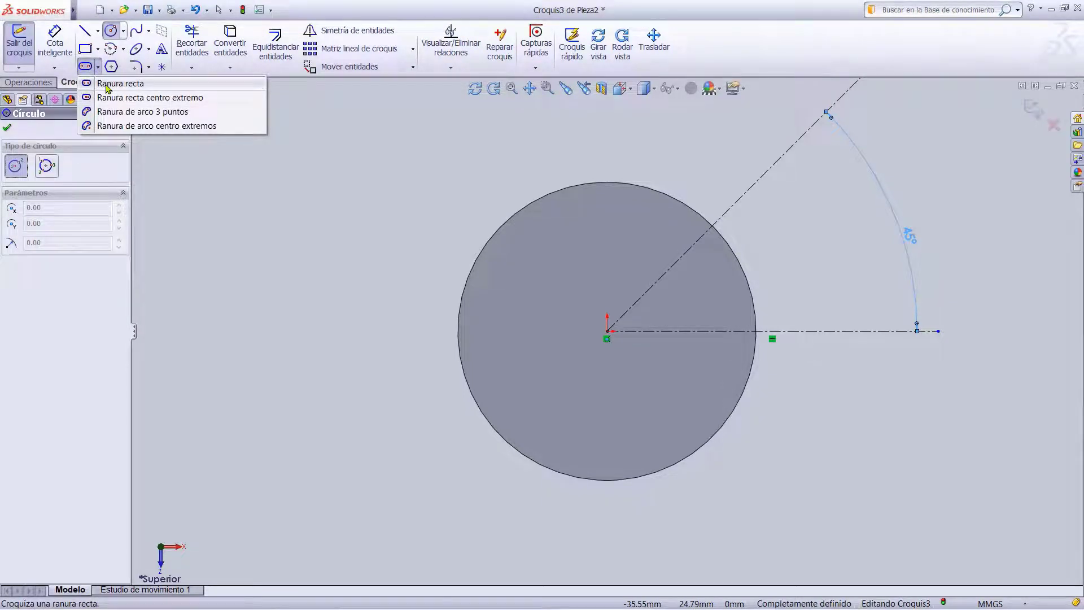
left_click(107, 84)
left_click(748, 190)
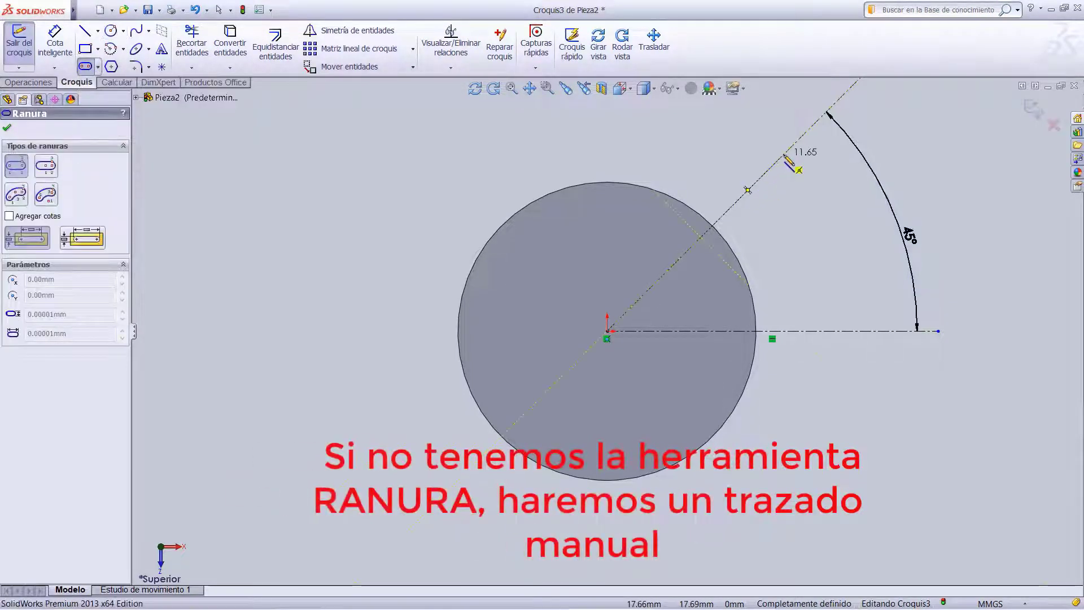
left_click(787, 151)
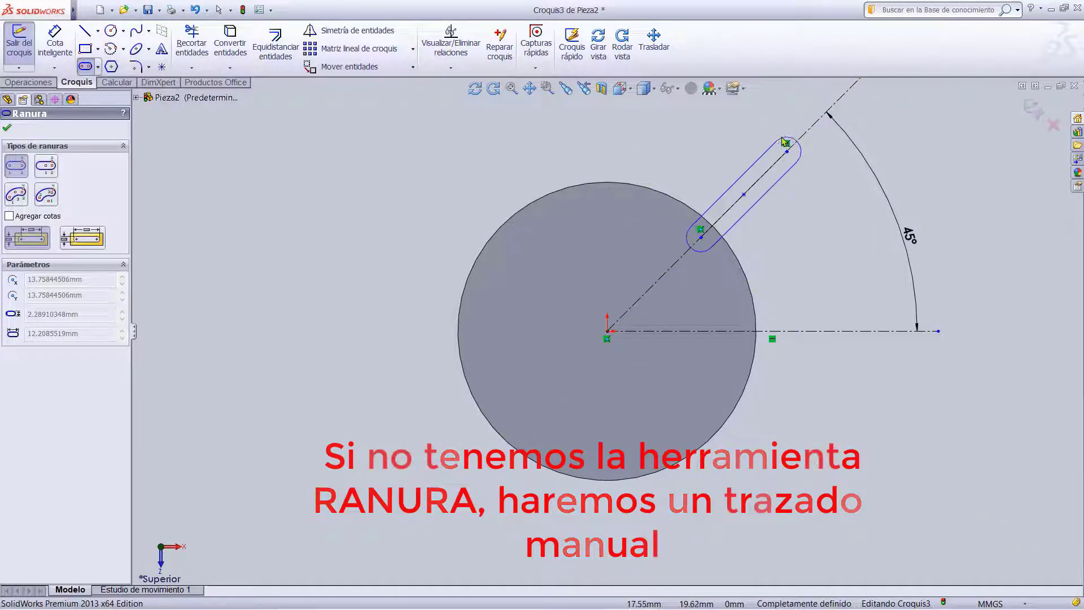
left_click(726, 177)
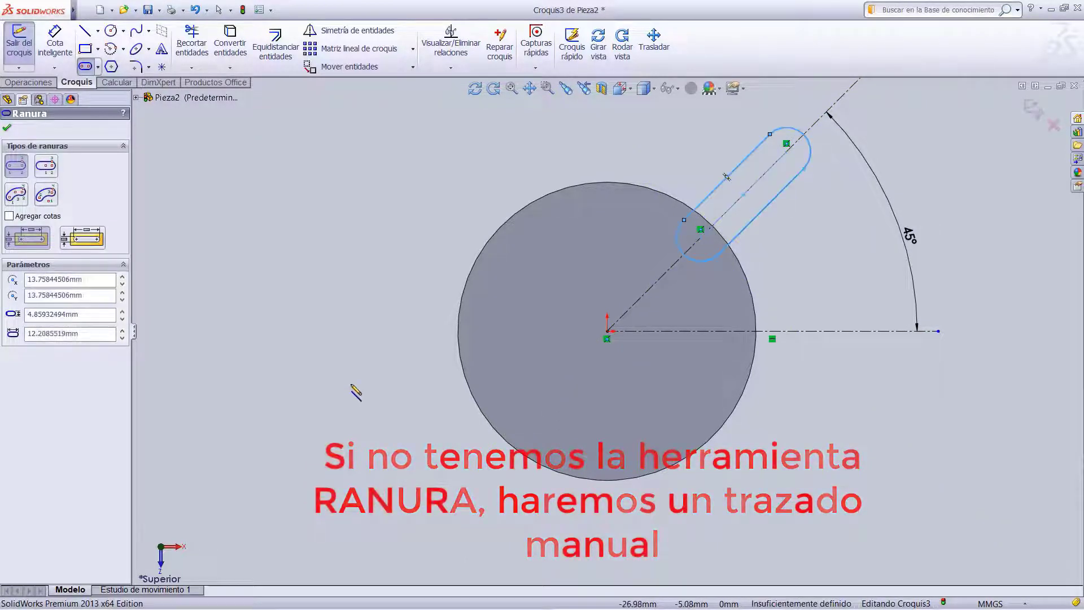
Dimension the radius of the slot's outer end arc as 5 mm.
left_click(55, 42)
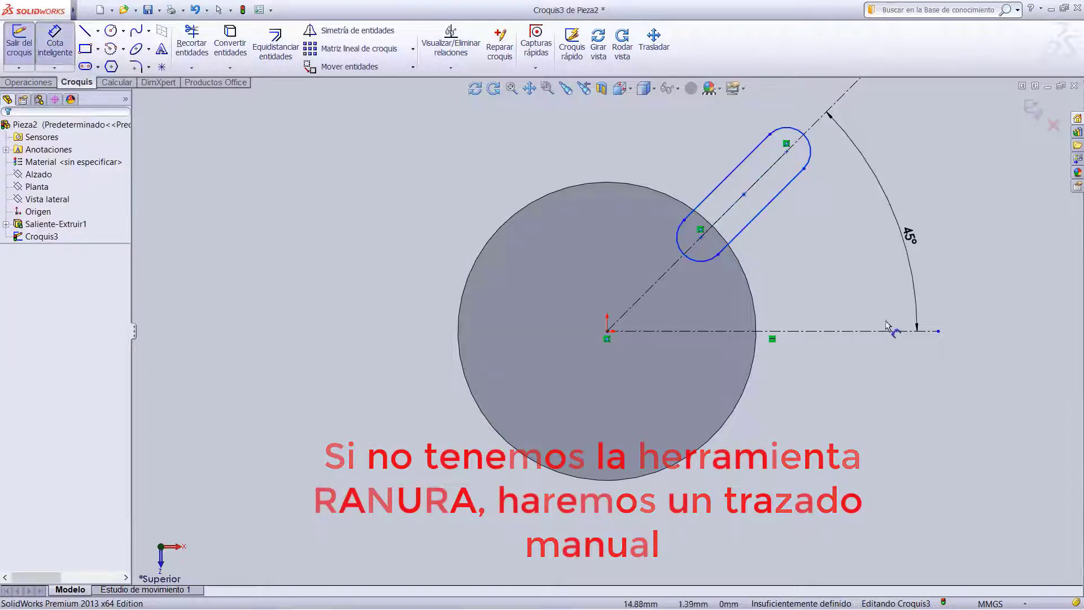
left_click(810, 151)
left_click(906, 234)
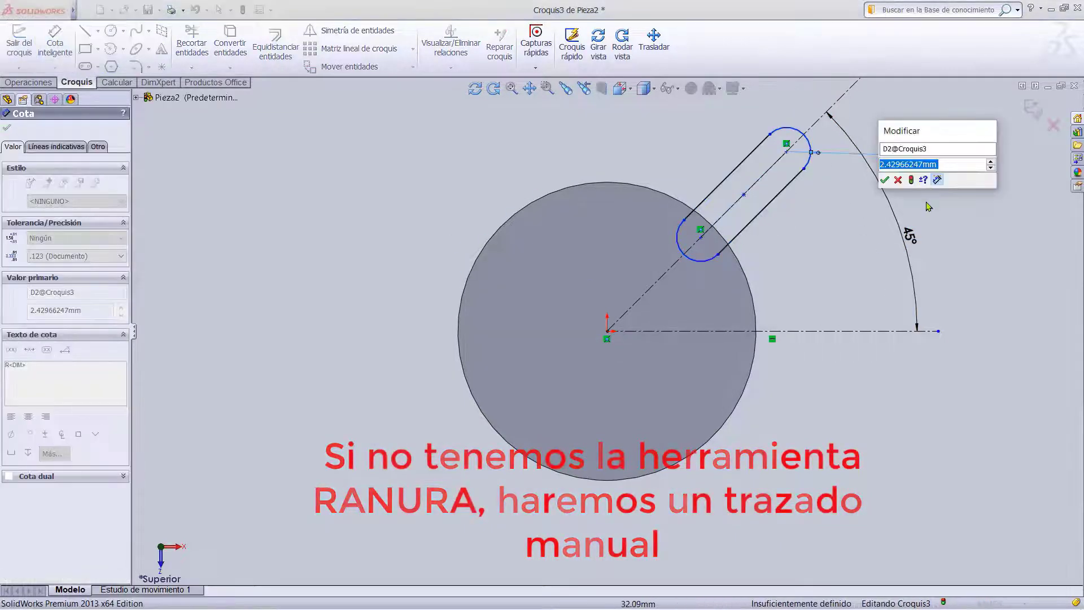
type("5")
key("Return")
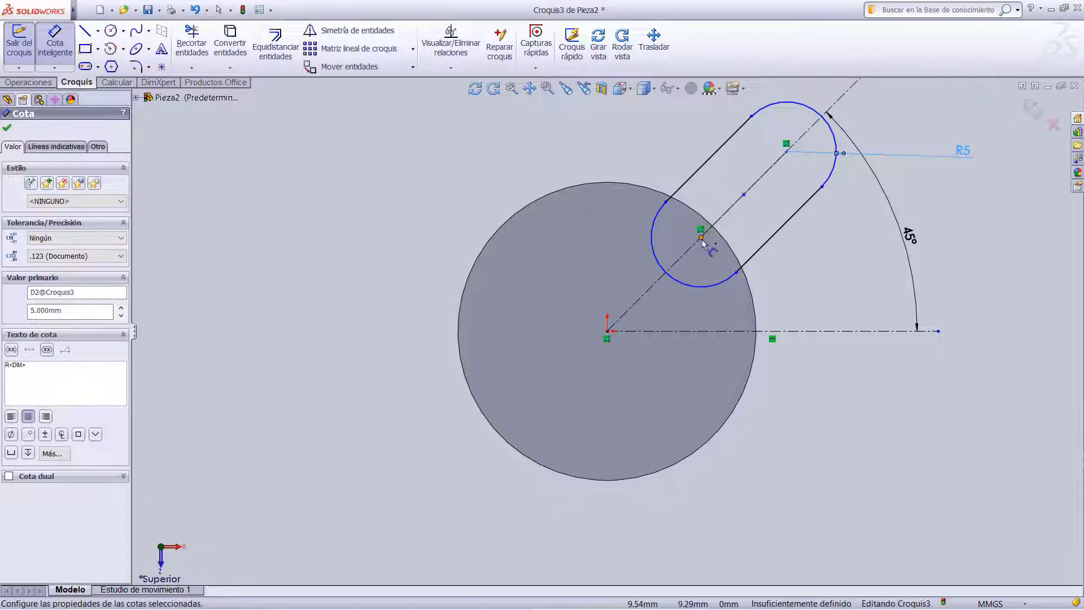
Dimension the distance between the slot's two arc centers as 16 mm.
left_click(701, 238)
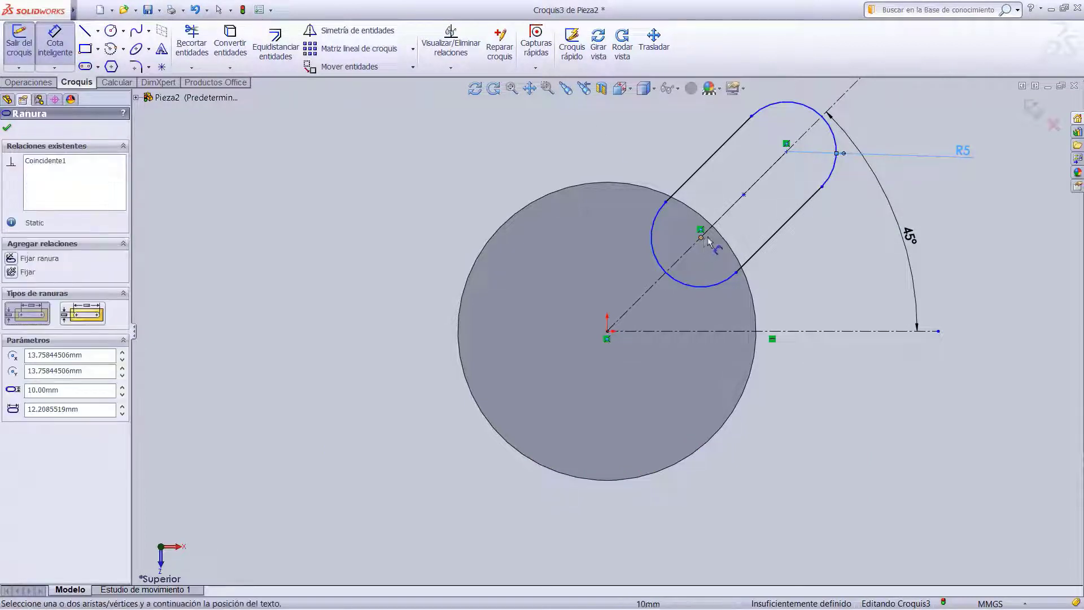
left_click(786, 151)
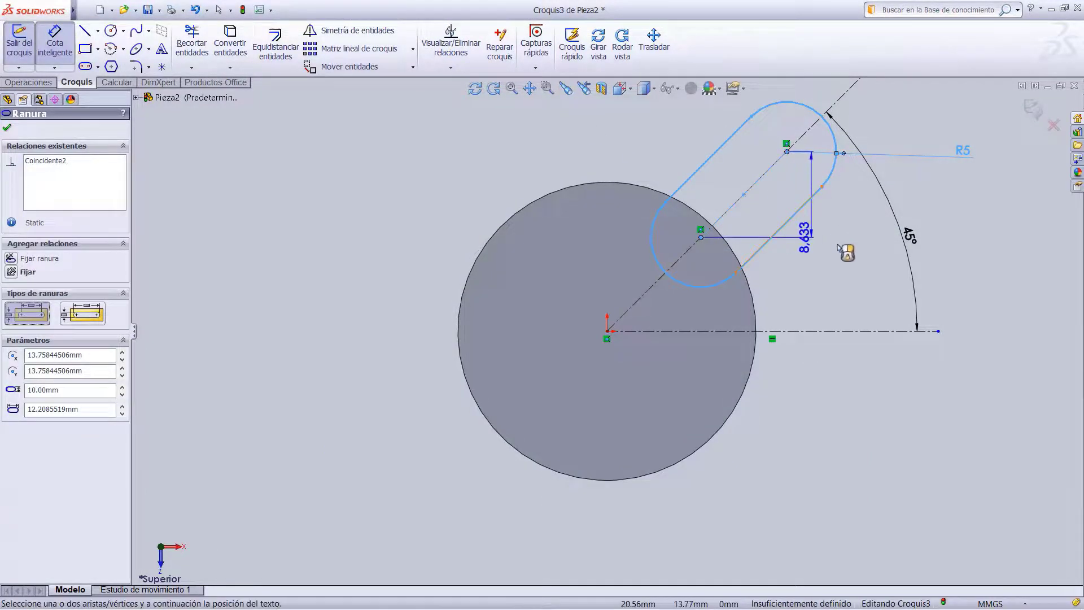
left_click(839, 276)
type("16")
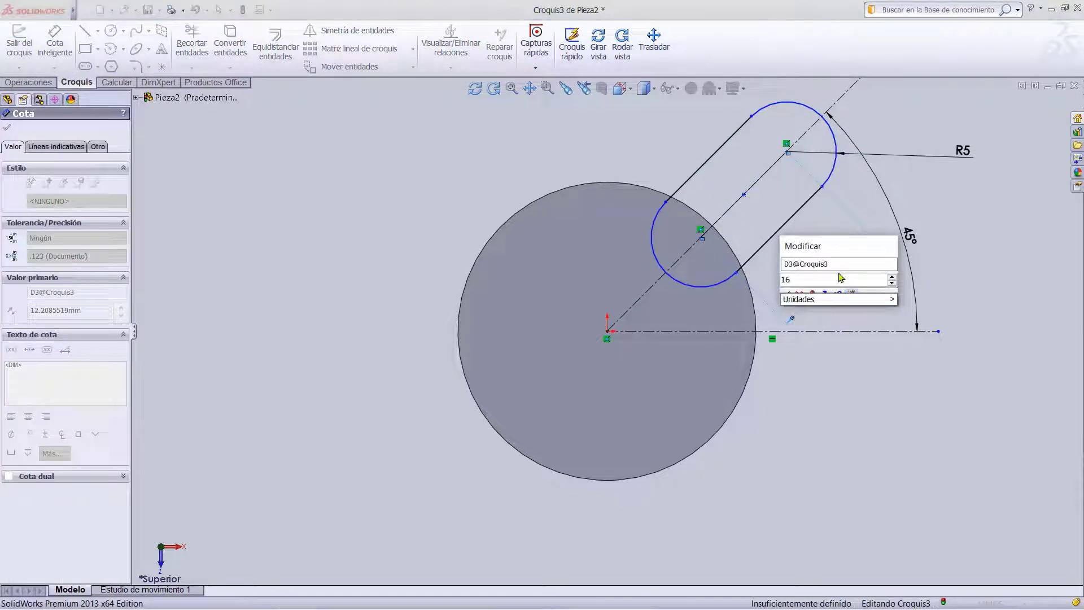
key("Return")
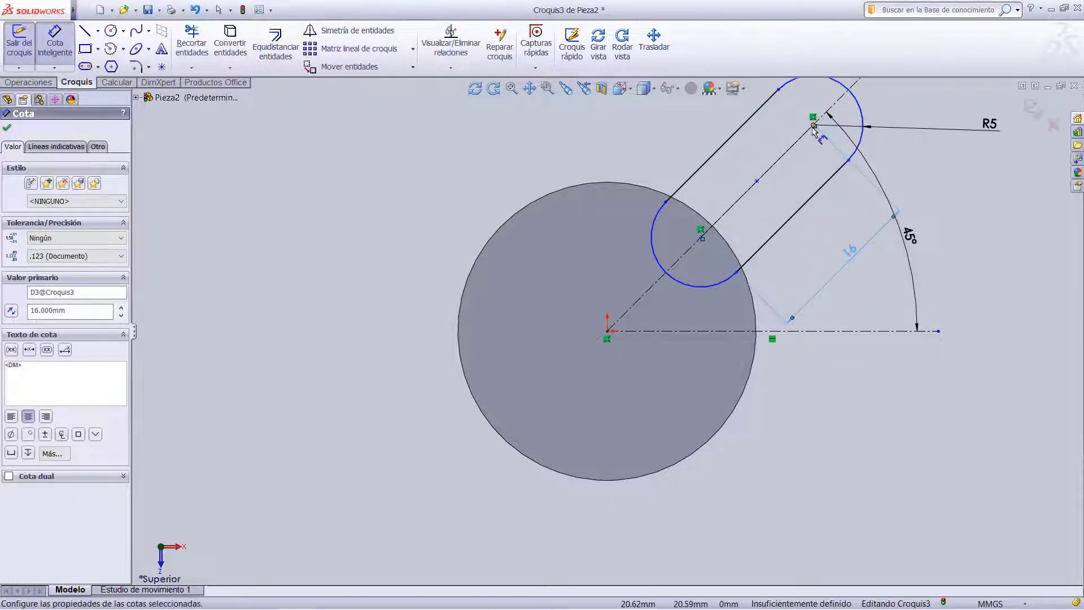
Dimension the horizontal distance from the origin to the slot's outer arc center as 32.5 mm.
middle_click_drag(814, 130, 774, 156, "ctrl")
left_click(774, 151)
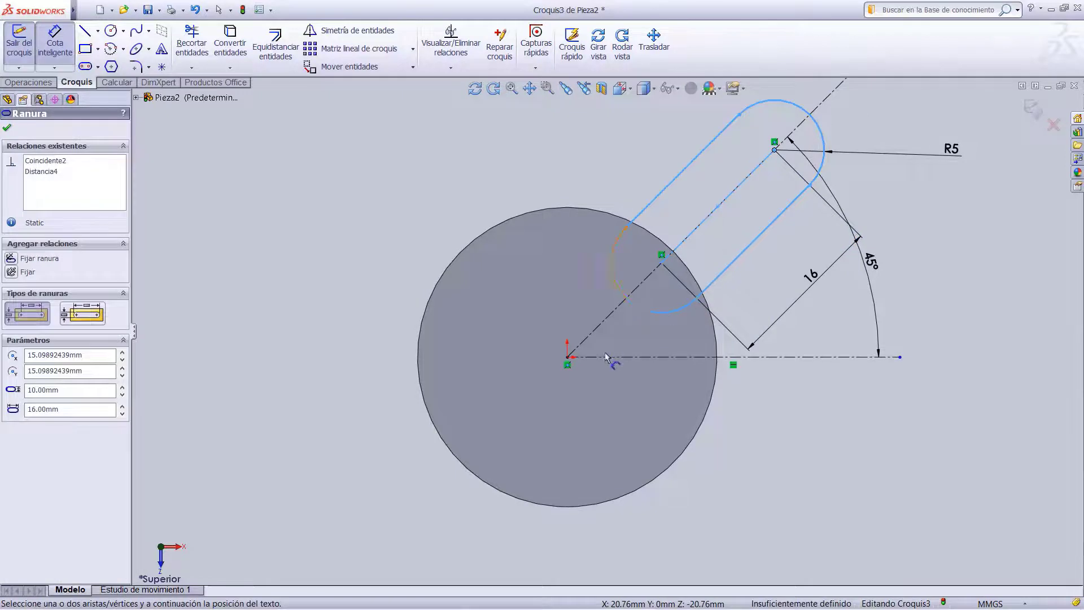
left_click(567, 358)
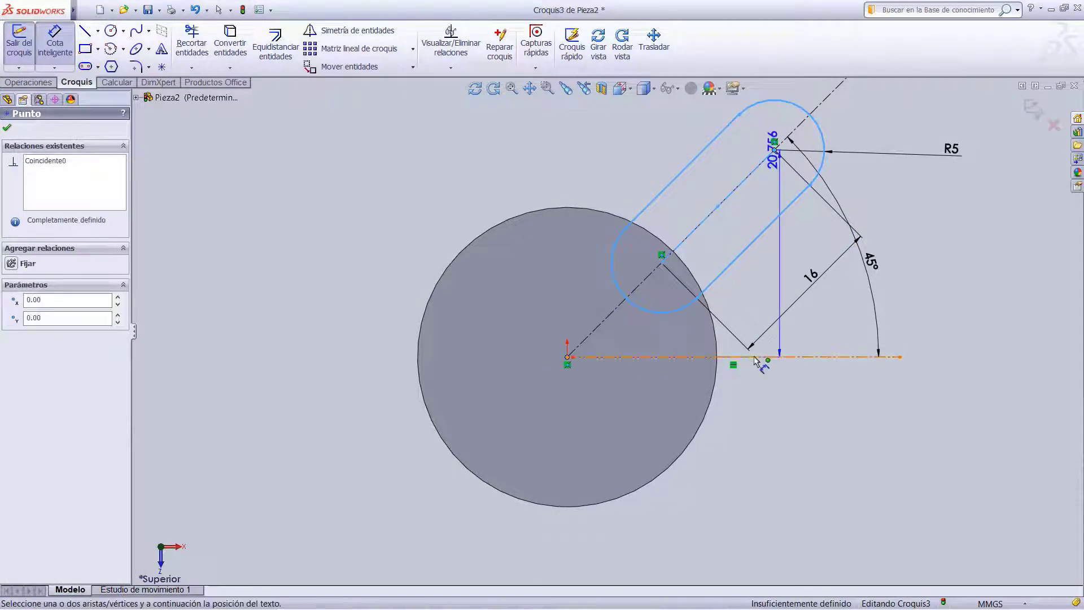
left_click(749, 476)
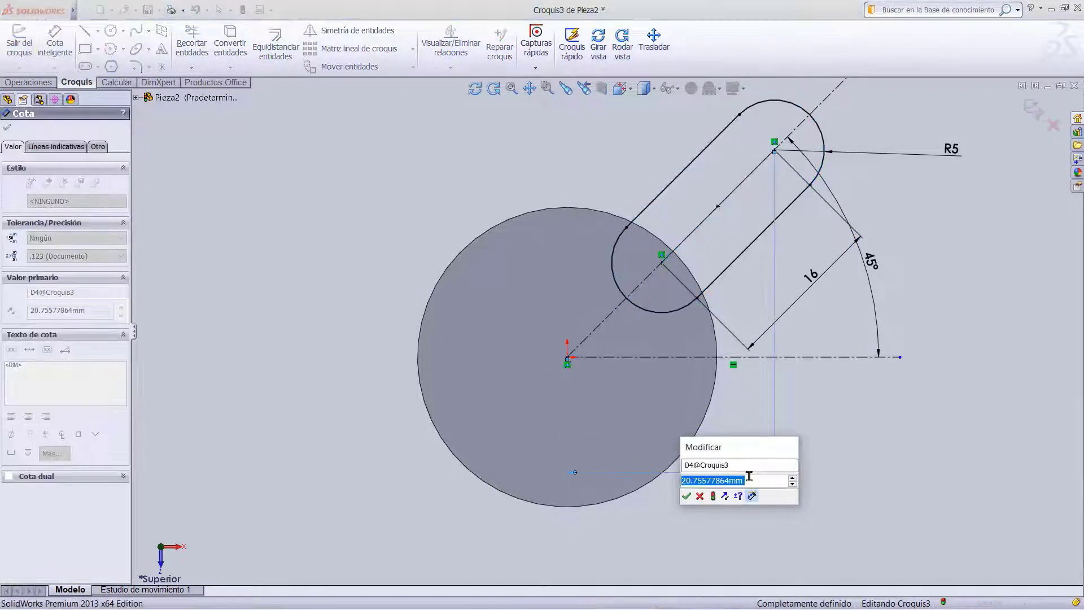
type("32.5")
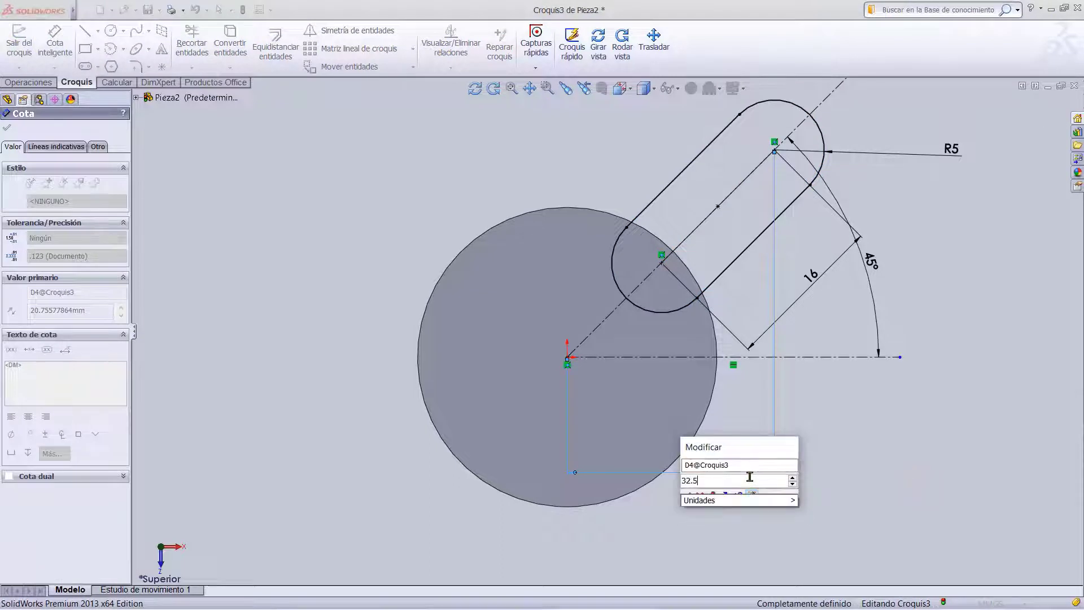
key("Return")
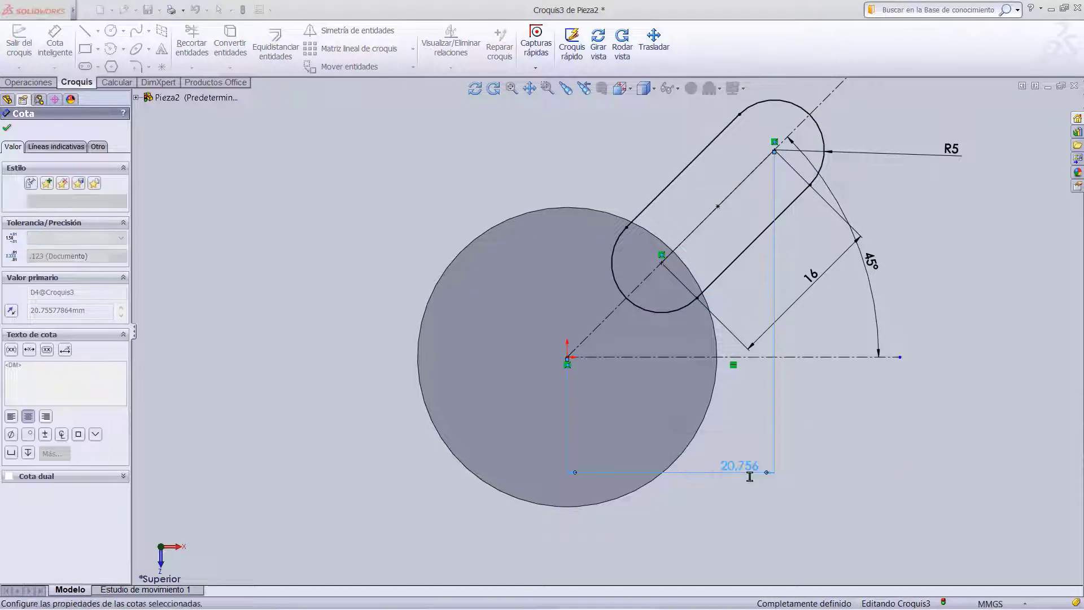
key("f")
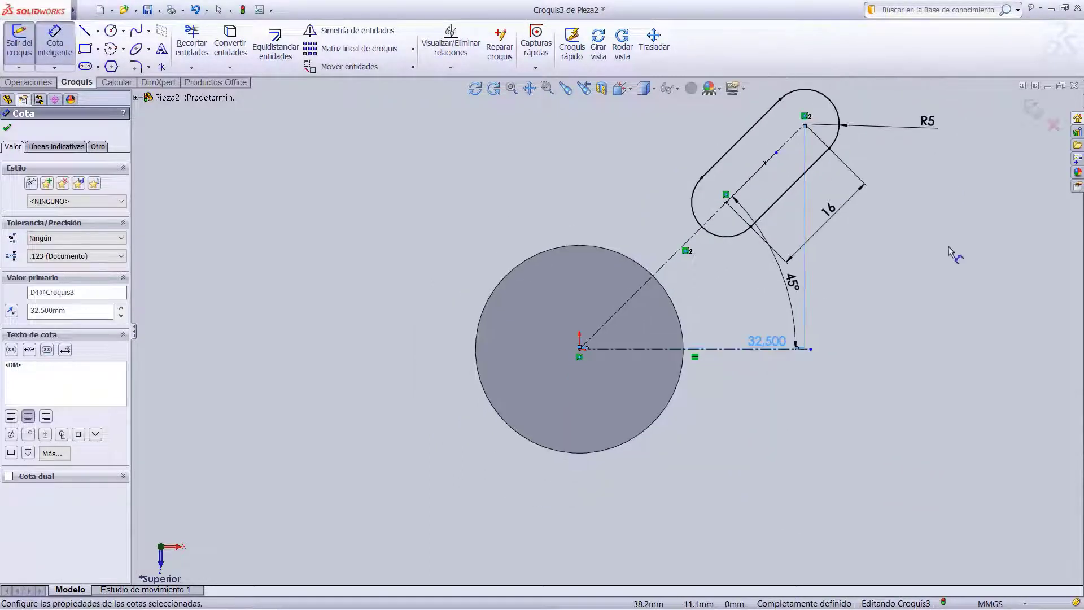
key("Escape")
scroll(774, 173, "down", 3)
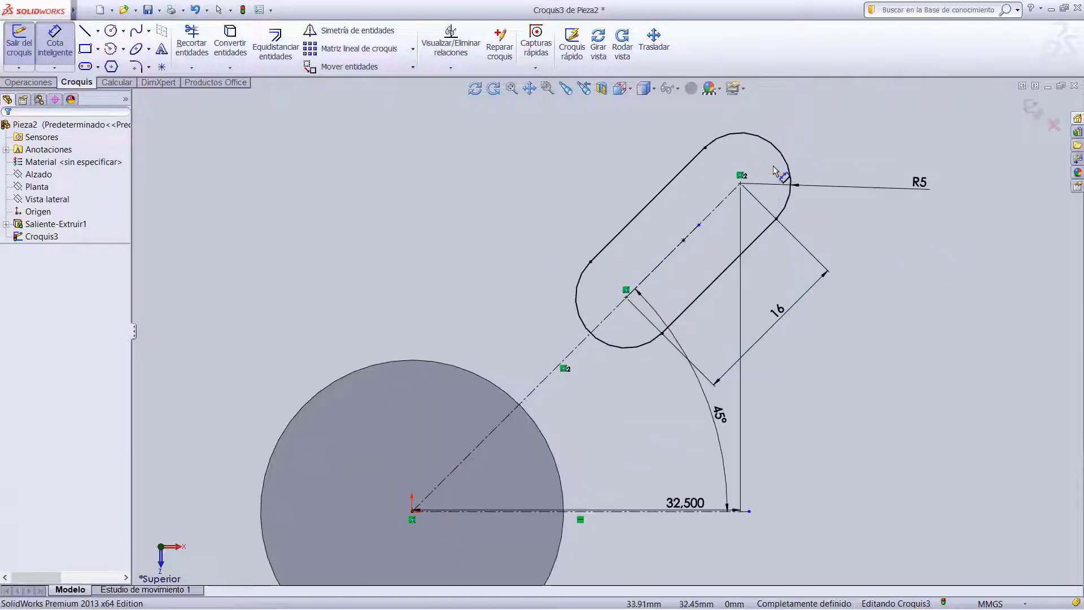
left_click(740, 181)
scroll(737, 184, "down", 2)
scroll(665, 278, "down", 3)
scroll(675, 294, "up", 5)
scroll(606, 331, "up", 3)
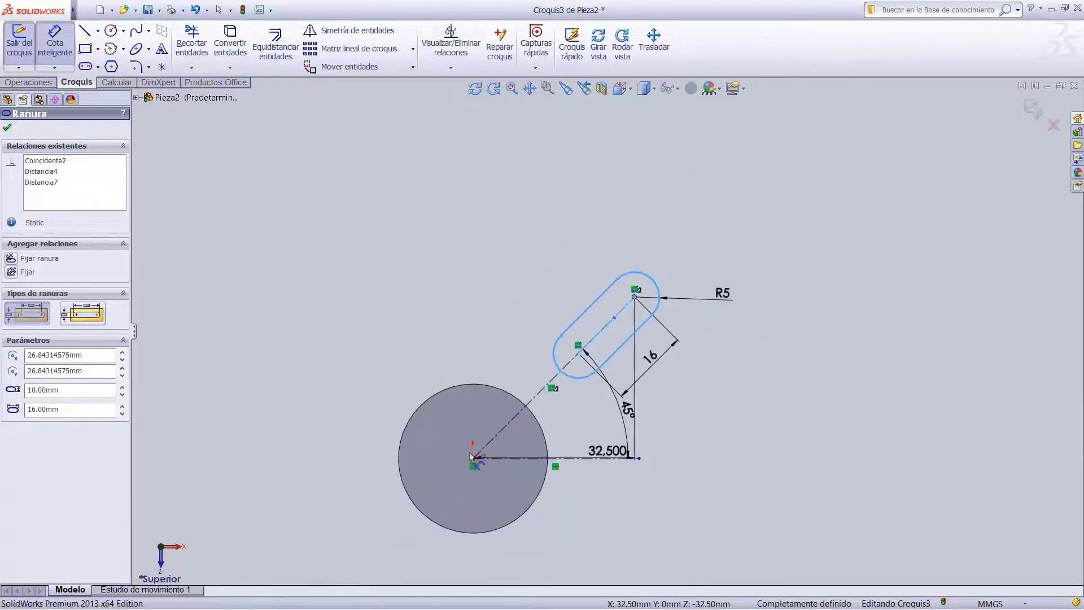
left_click(473, 457)
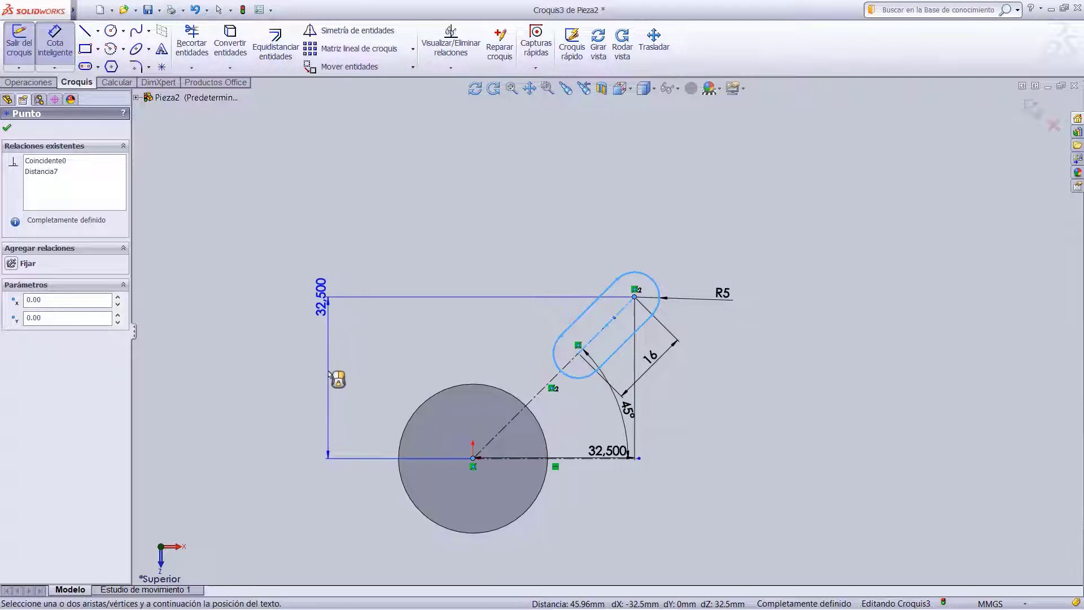
key("Escape")
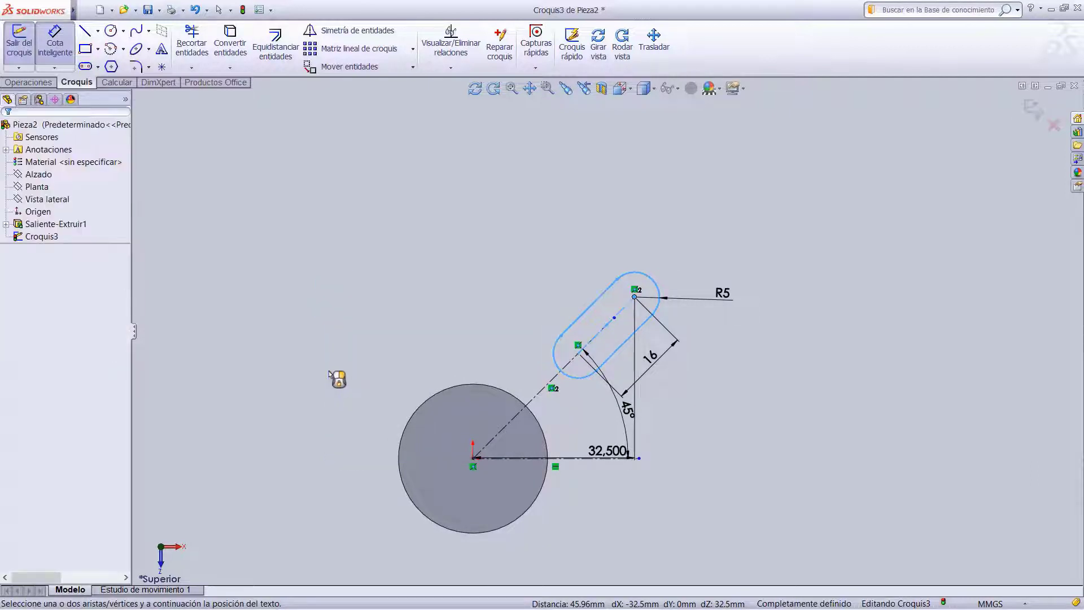
scroll(689, 389, "down", 2)
scroll(581, 372, "up", 2)
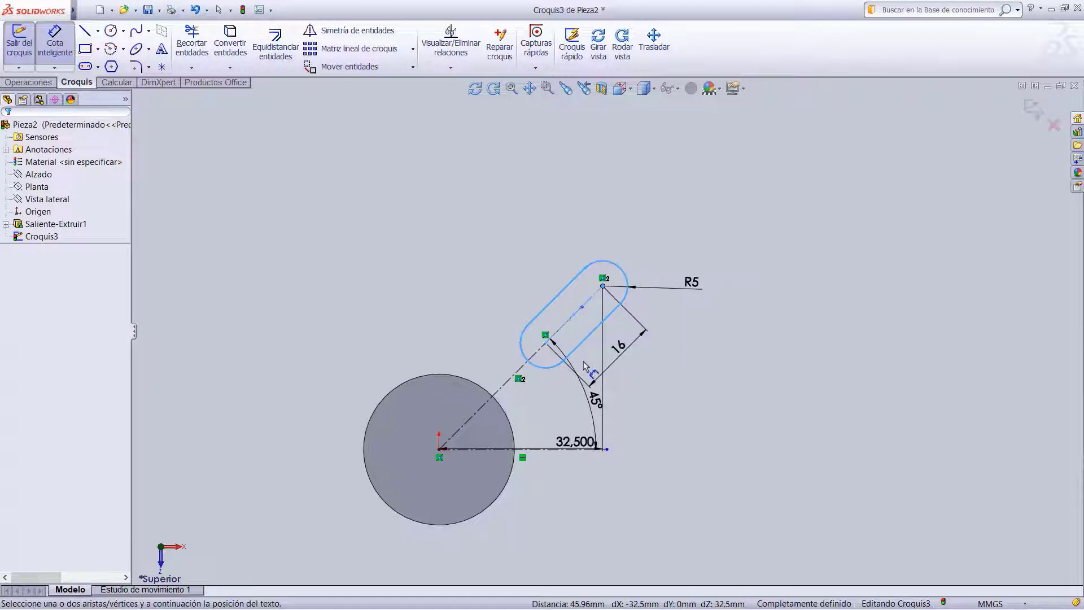
Draw a circle centered on the slot's outer arc center and dimension its diameter as 18 mm.
scroll(585, 366, "down", 3)
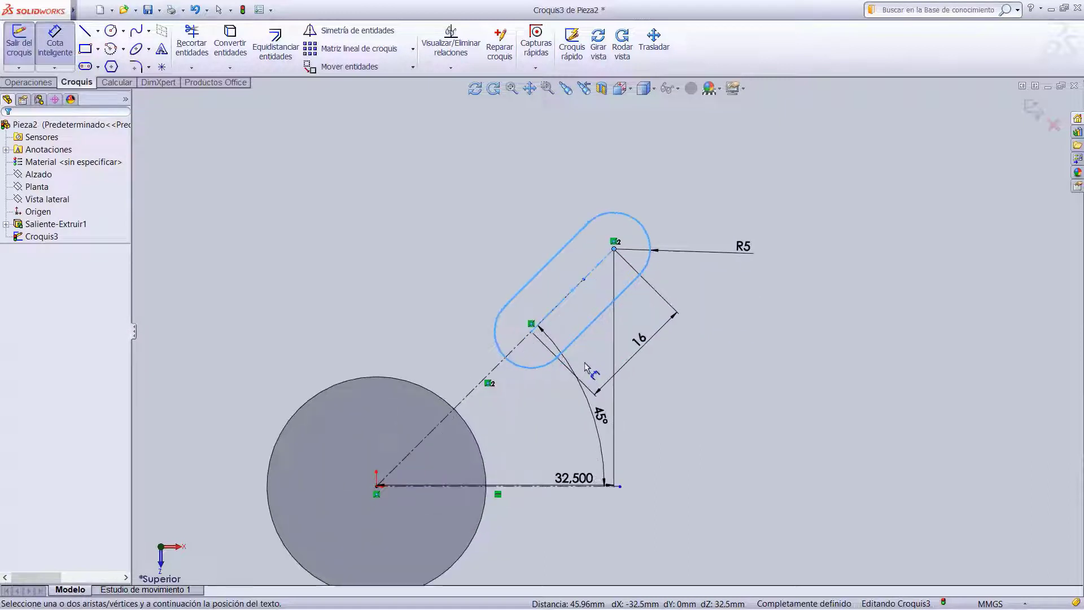
left_click(110, 32)
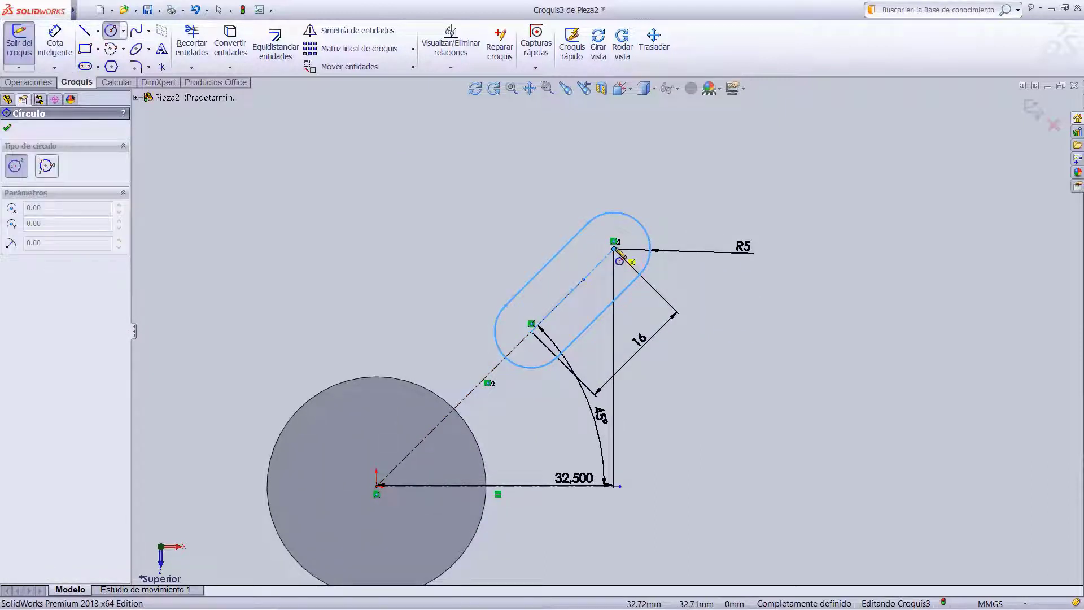
left_click_drag(614, 248, 721, 237)
left_click(54, 36)
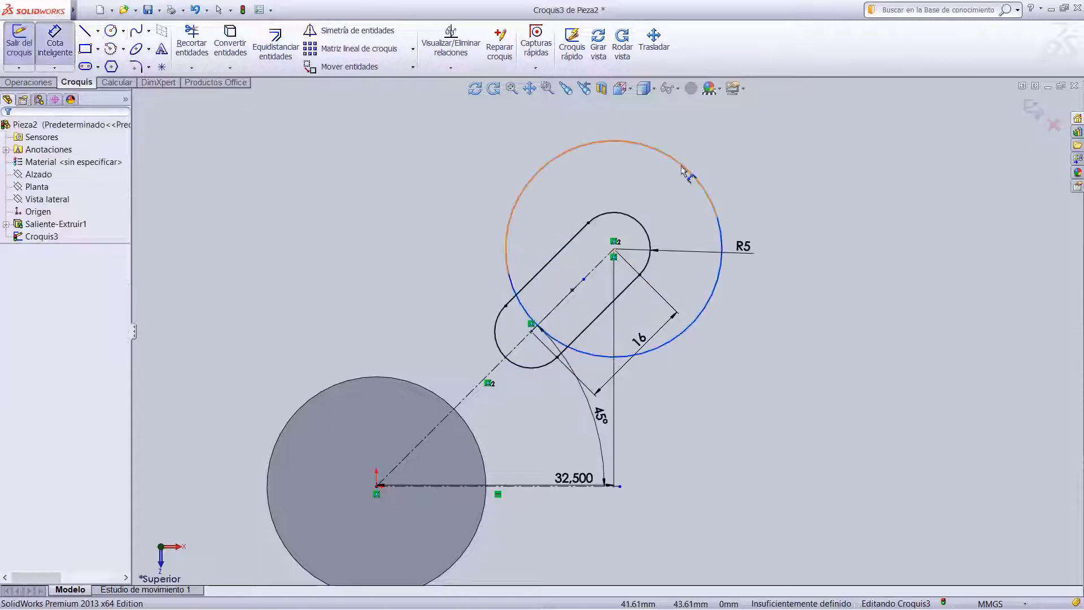
left_click(822, 164)
type("18")
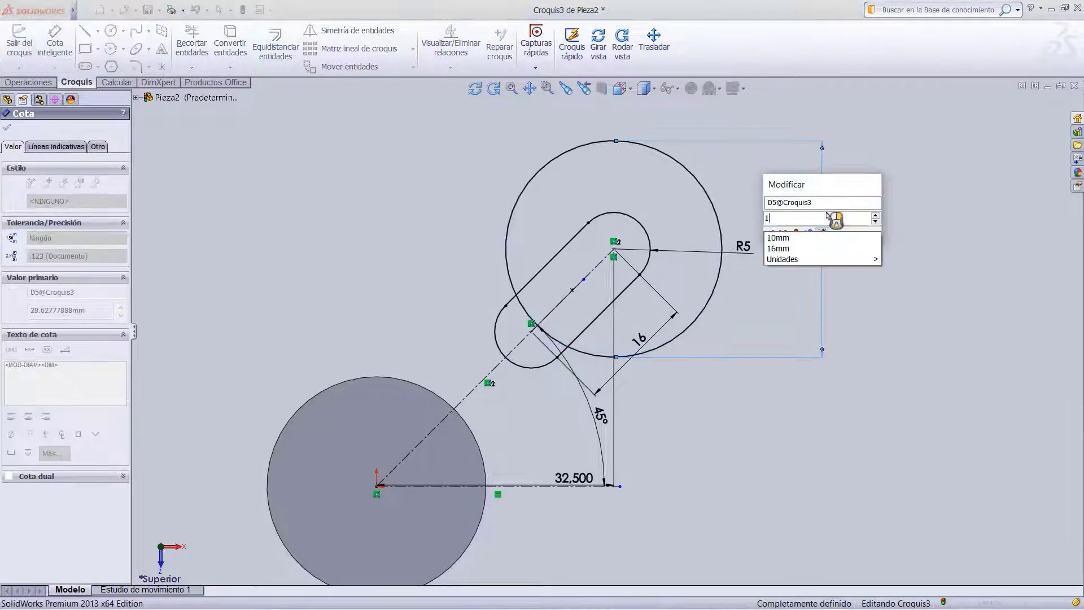
key("Return")
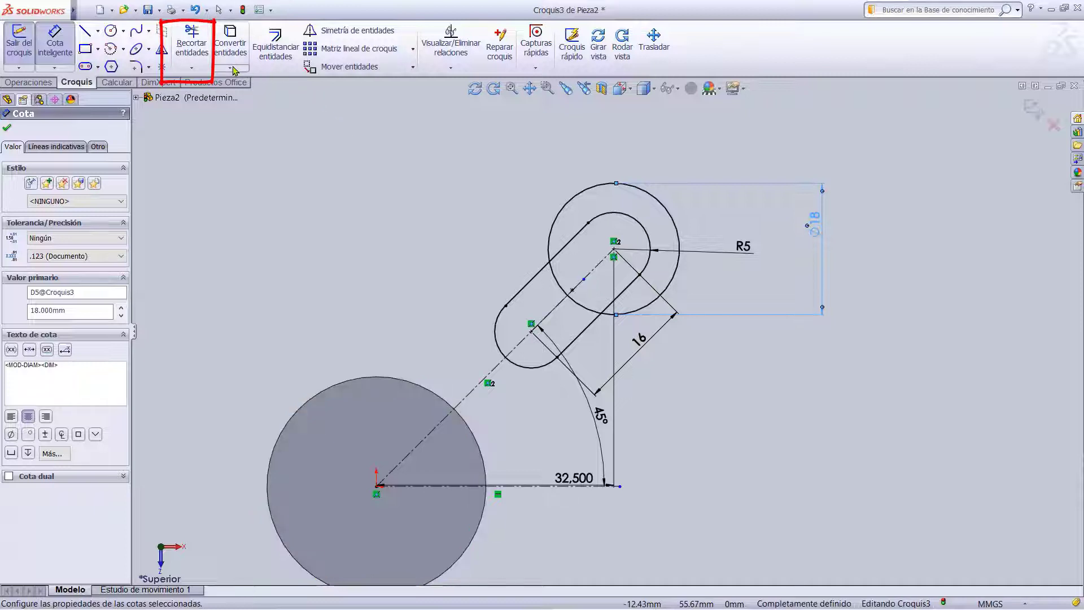
Convert the cylinder's circular edge into a sketch entity with Convertir entidades.
left_click(230, 67)
left_click(248, 78)
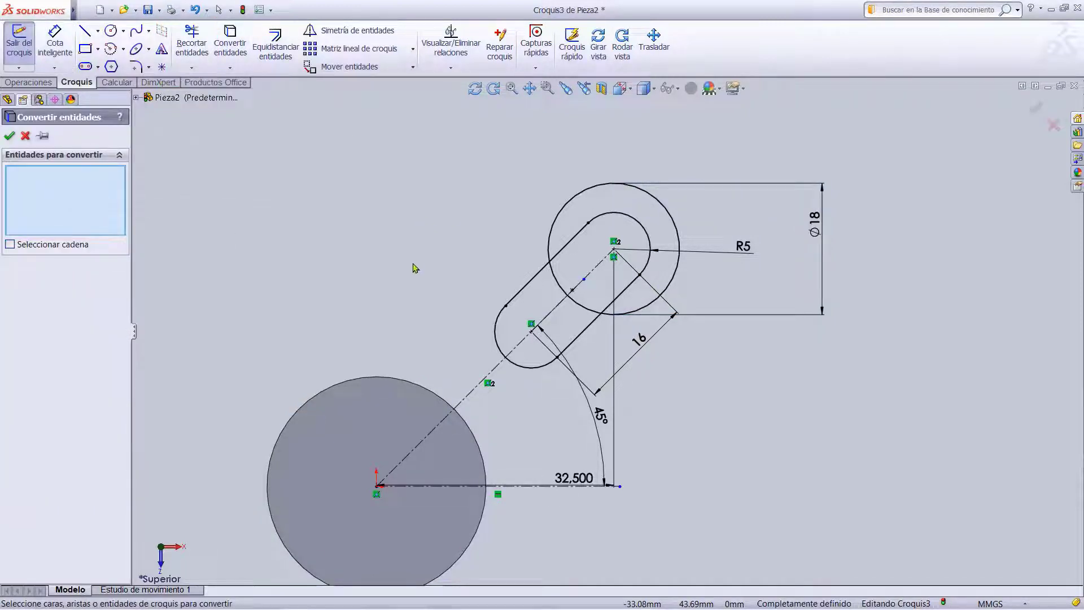
left_click(412, 389)
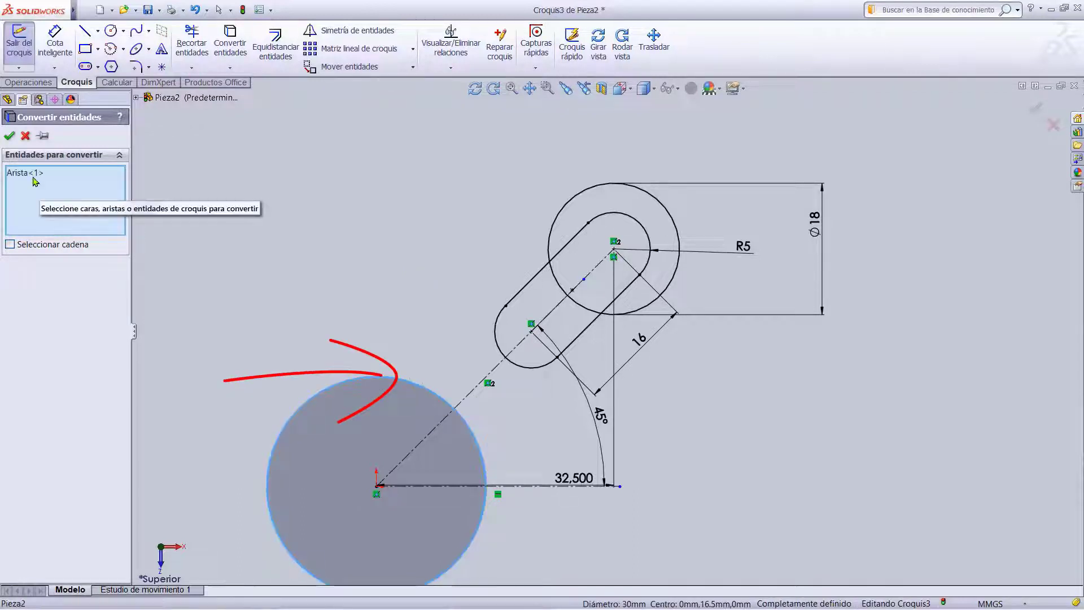
left_click(11, 136)
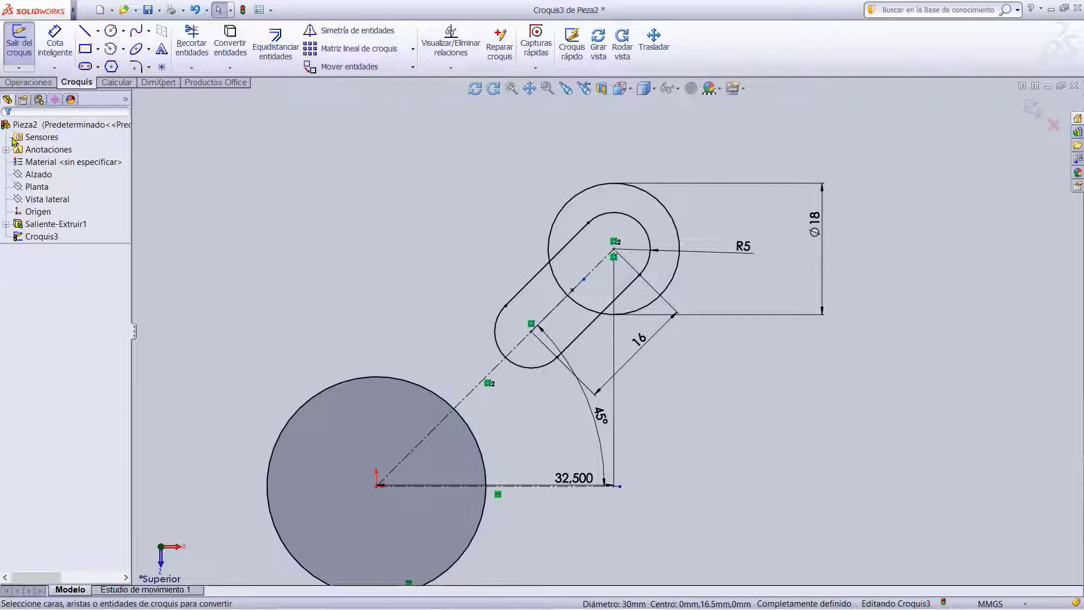
scroll(344, 249, "up", 1)
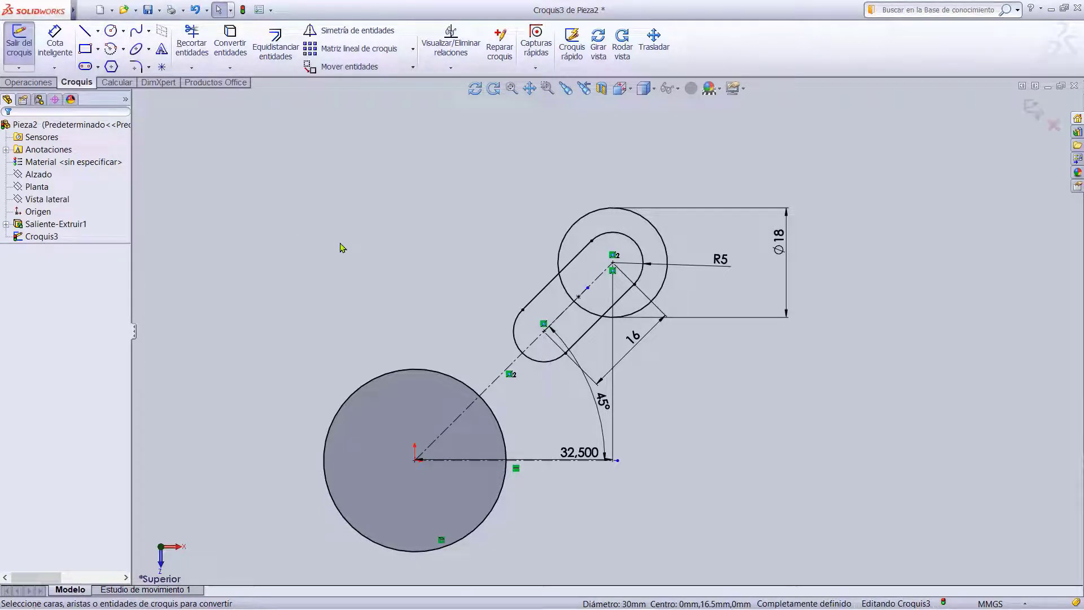
Sketch two sloped lines along opposite sides of the slotted arm, about 57 mm above it and about 66 mm below it.
left_click(84, 31)
left_click(591, 180)
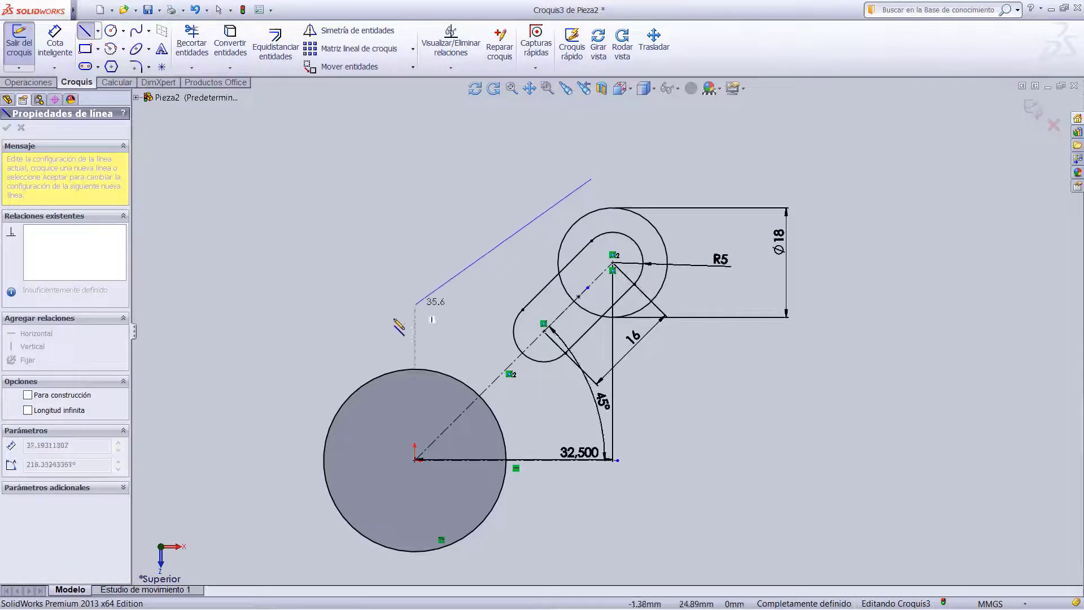
left_click_drag(322, 400, 321, 400)
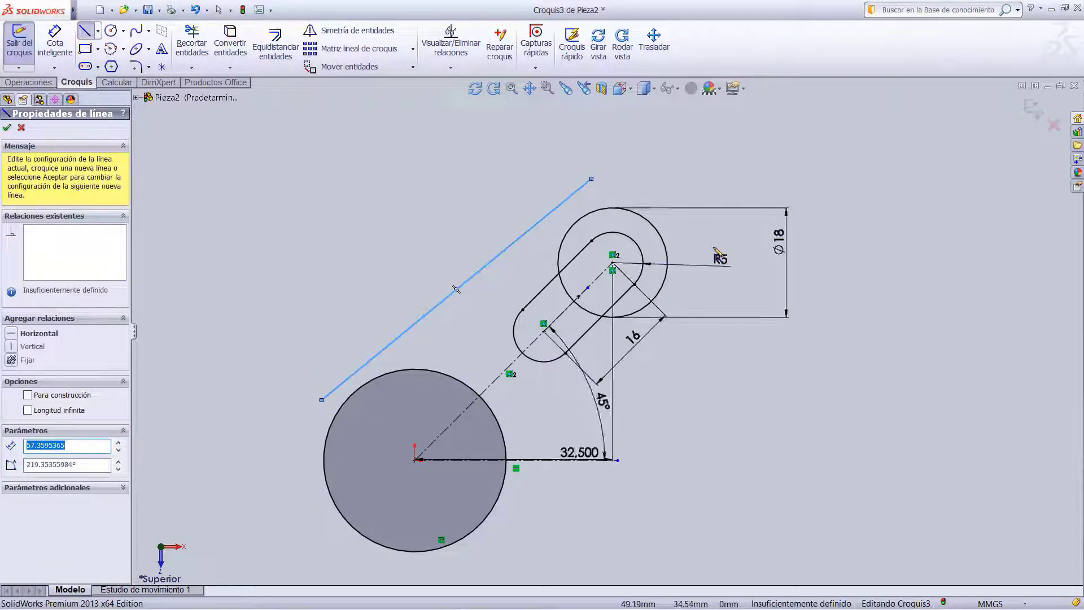
left_click_drag(712, 235, 469, 552)
key("Escape")
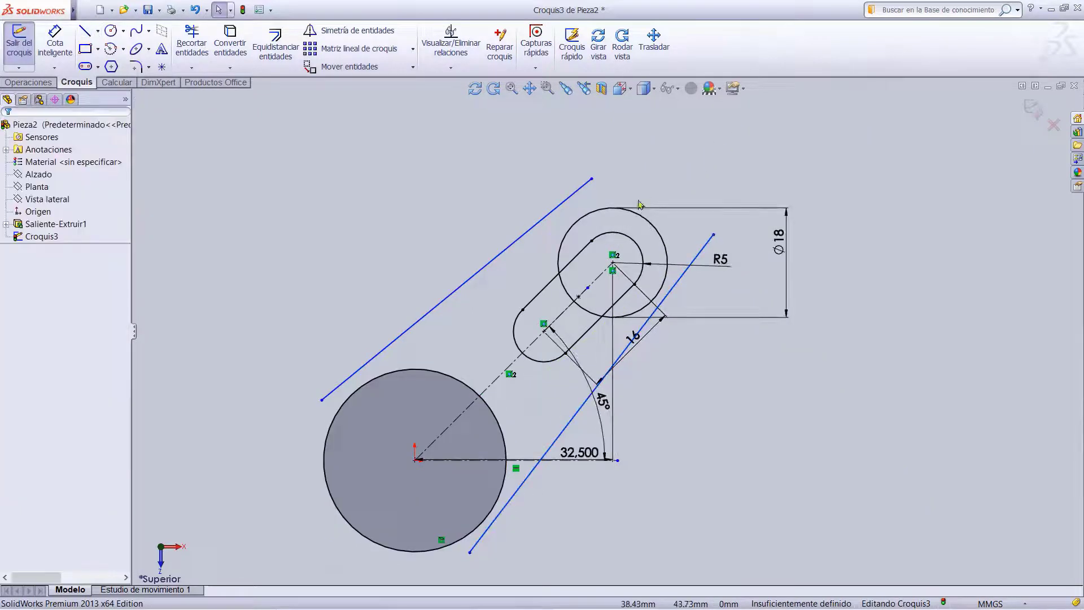
Make both sloped lines tangent to the 18 mm circle at the arm's outer end.
left_click(582, 222)
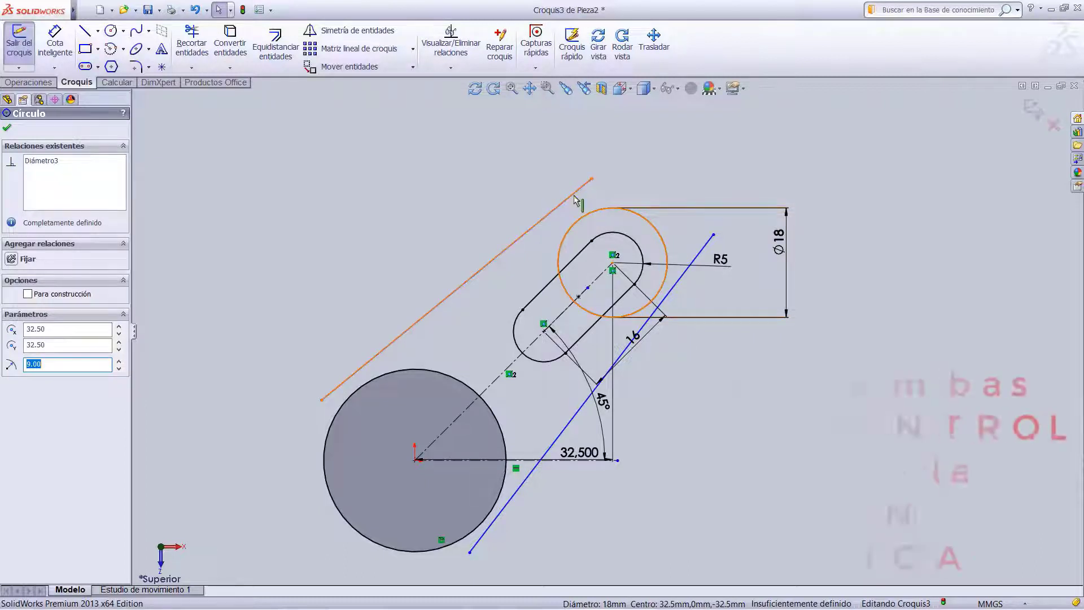
left_click(574, 199, "ctrl")
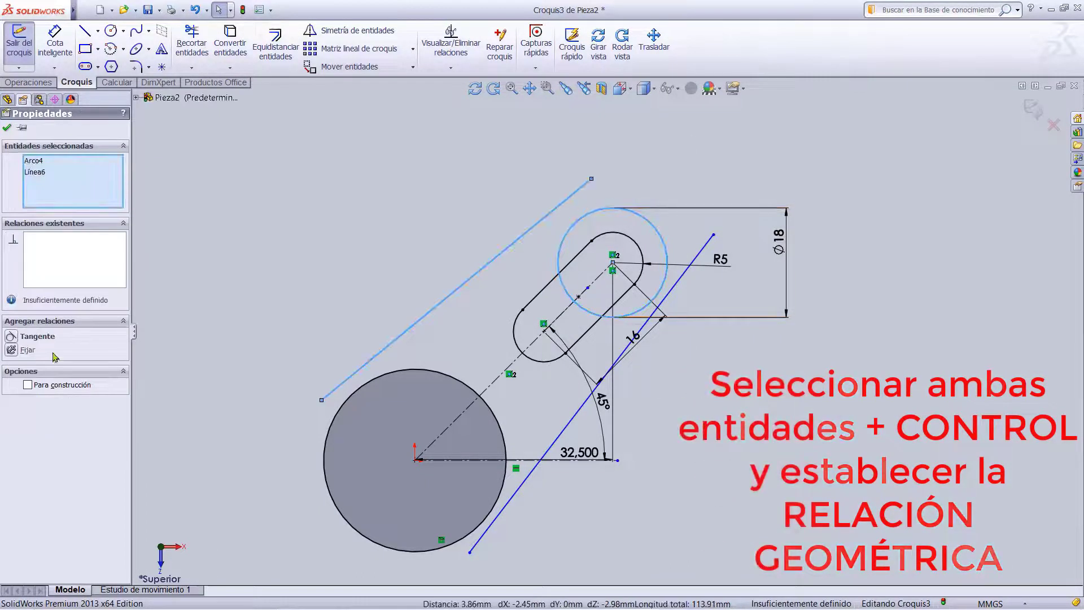
left_click(12, 337)
left_click(8, 128)
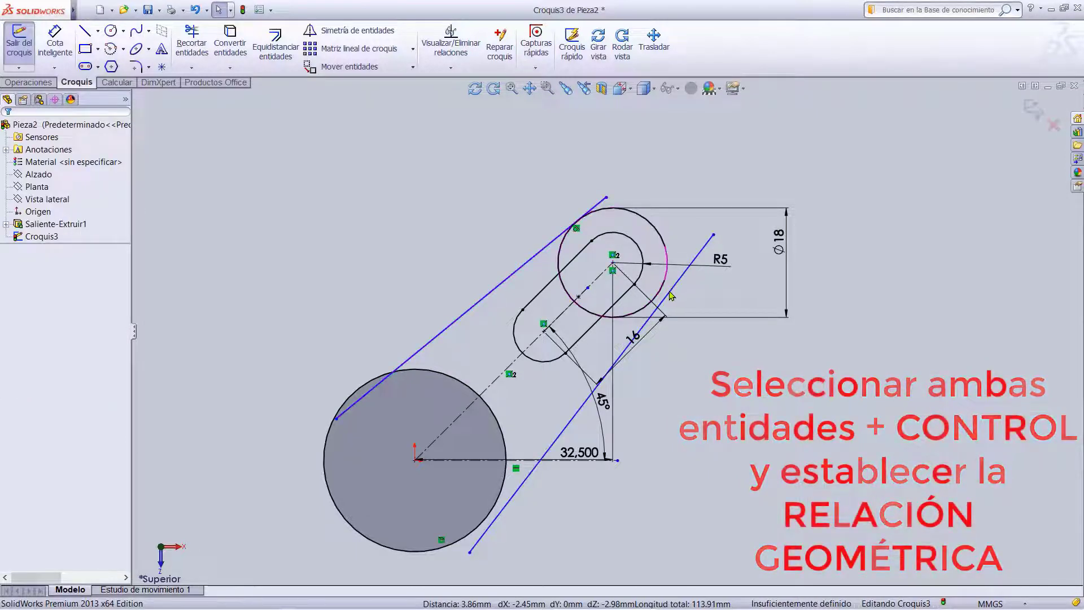
left_click(670, 295)
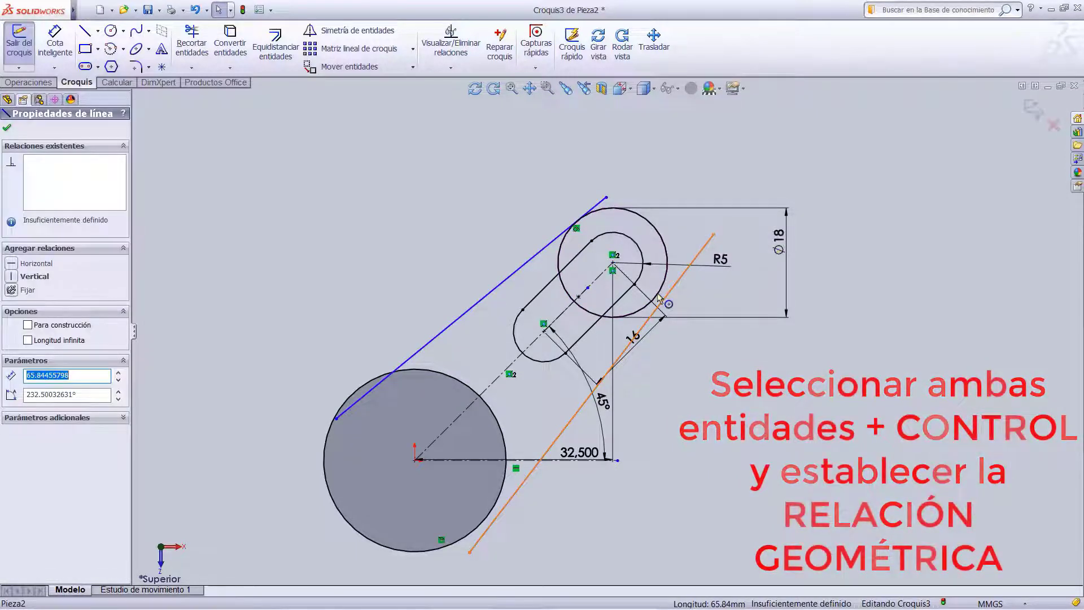
left_click(666, 255, "ctrl")
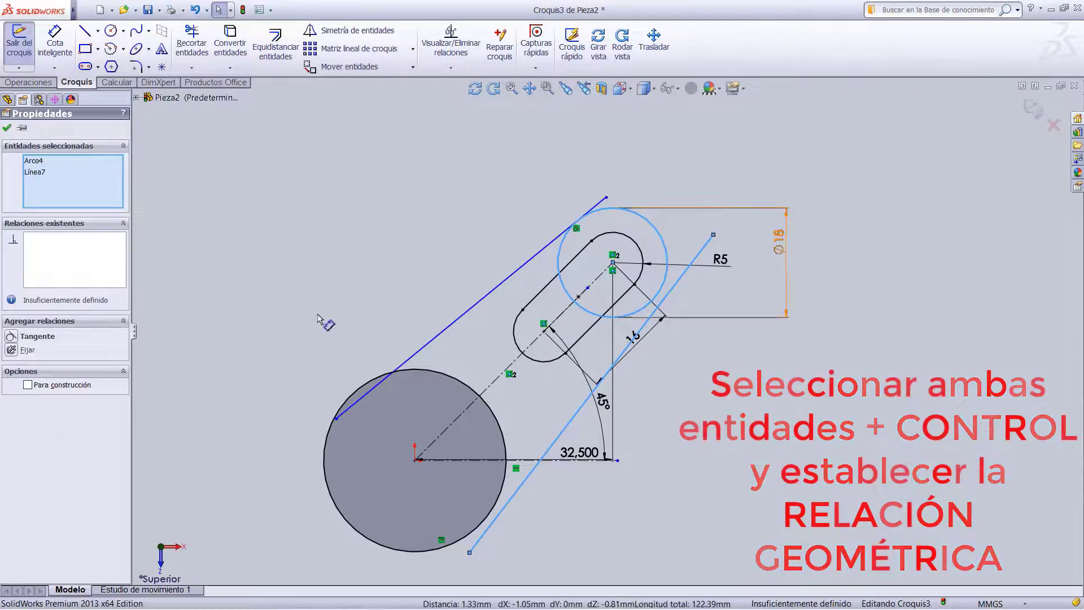
left_click(11, 338)
key("Escape")
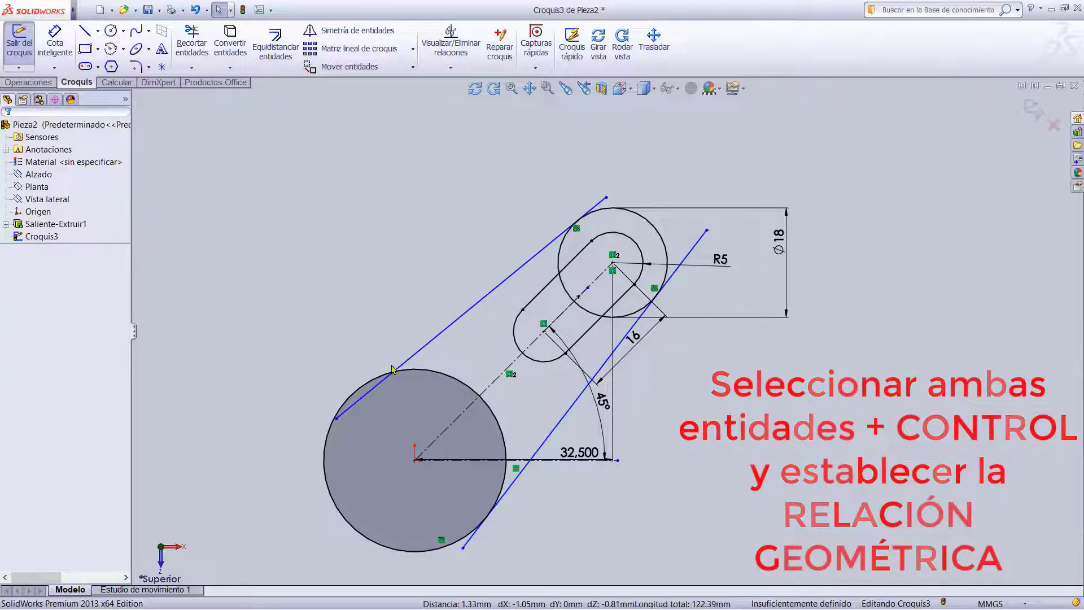
Make both sloped lines tangent to the converted circle of the central cylinder.
left_click(411, 361)
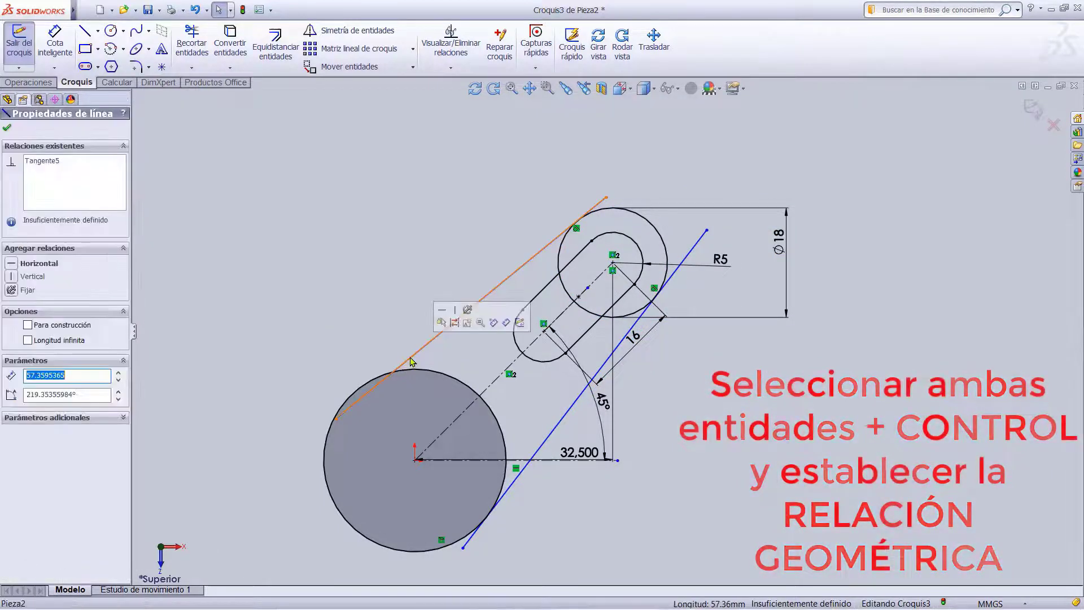
left_click(432, 376, "ctrl")
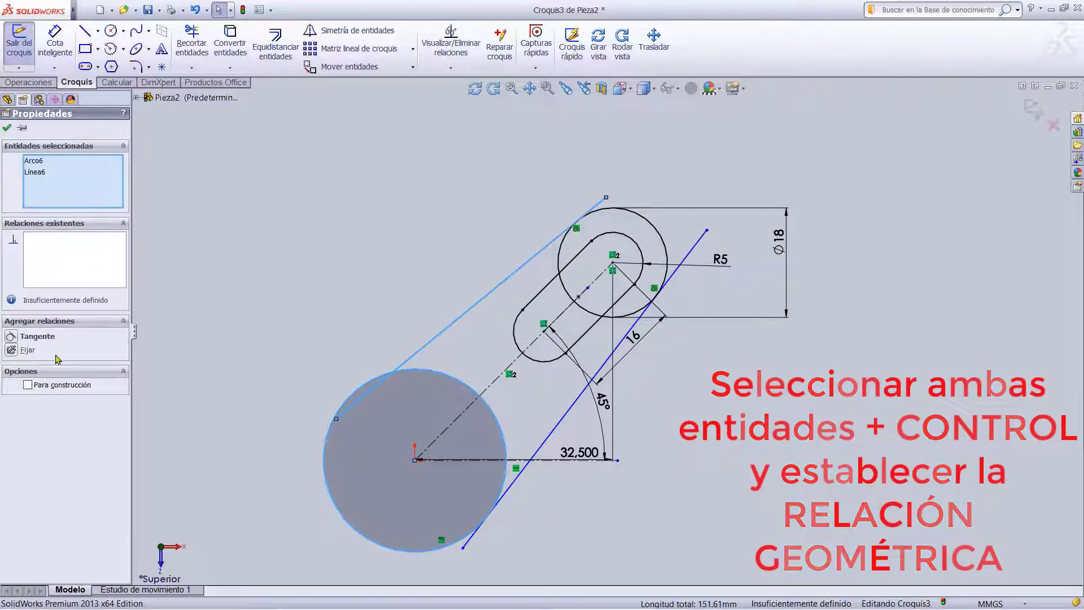
left_click(11, 337)
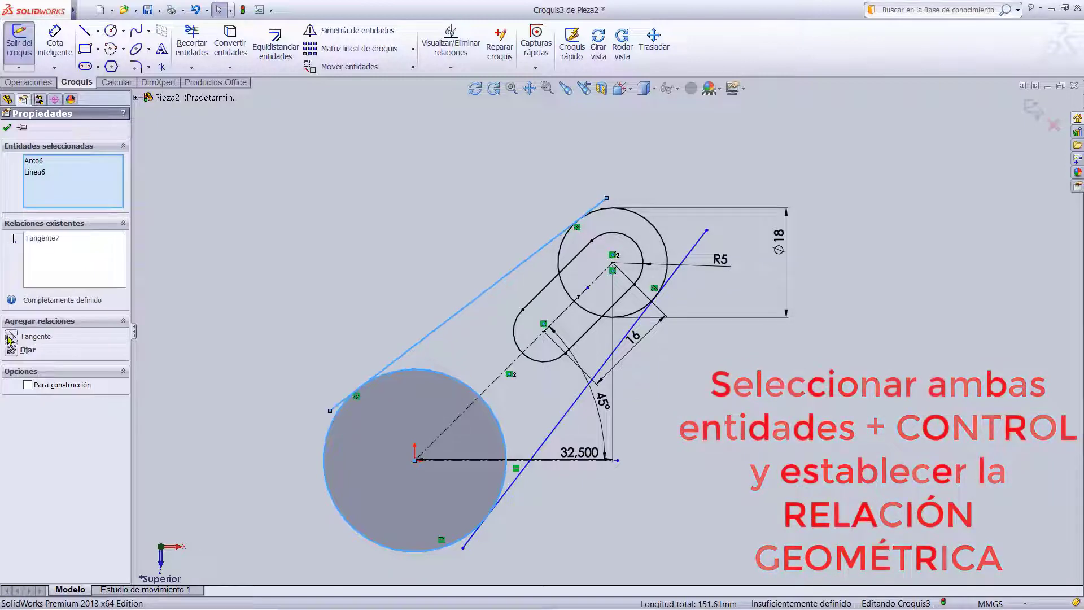
scroll(552, 512, "down", 3)
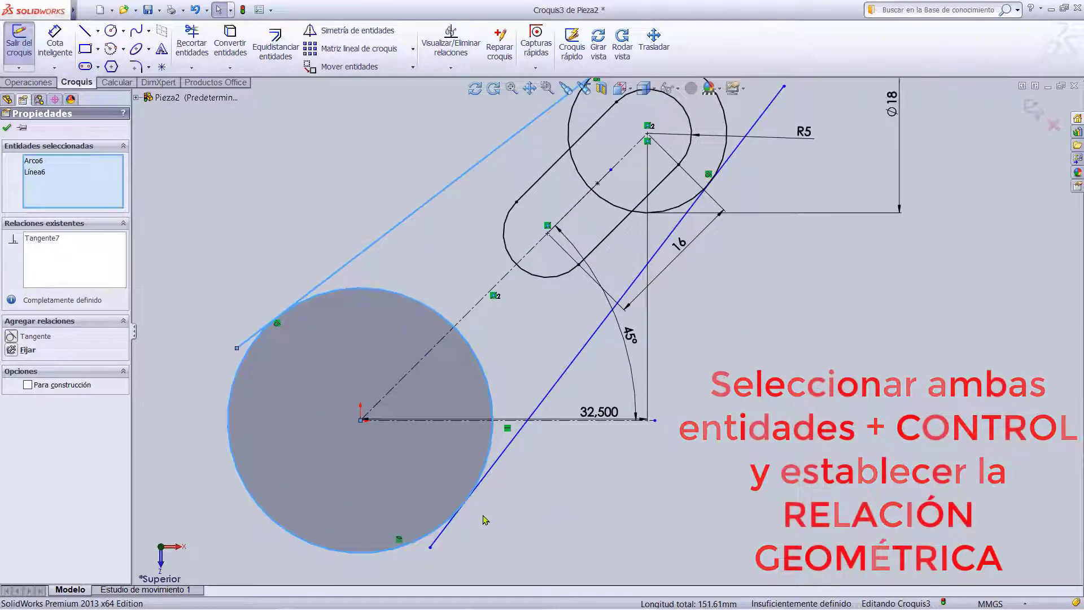
left_click(553, 391)
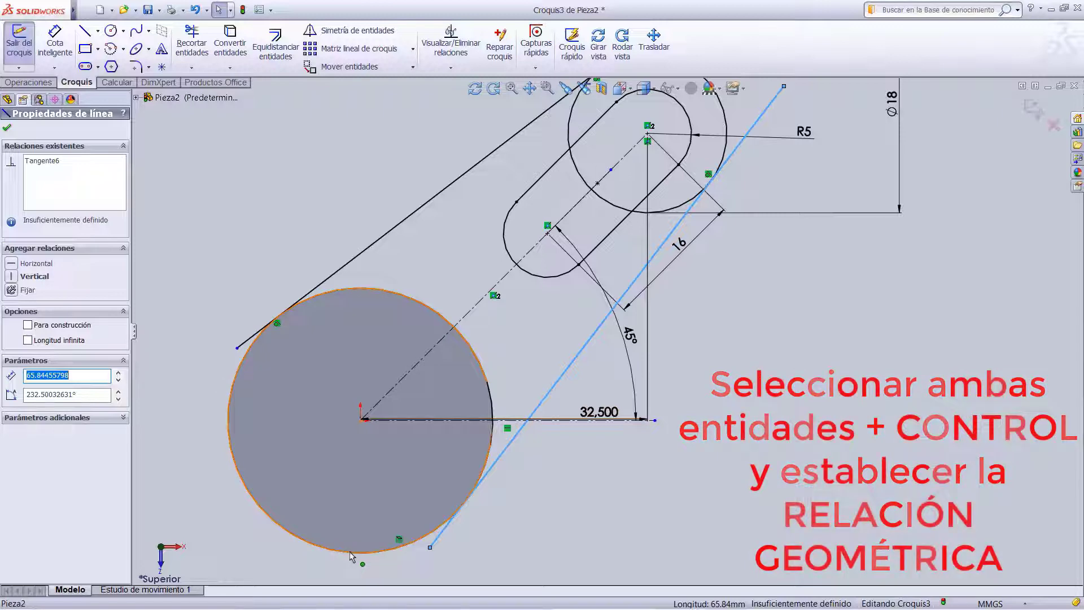
left_click(350, 554, "ctrl")
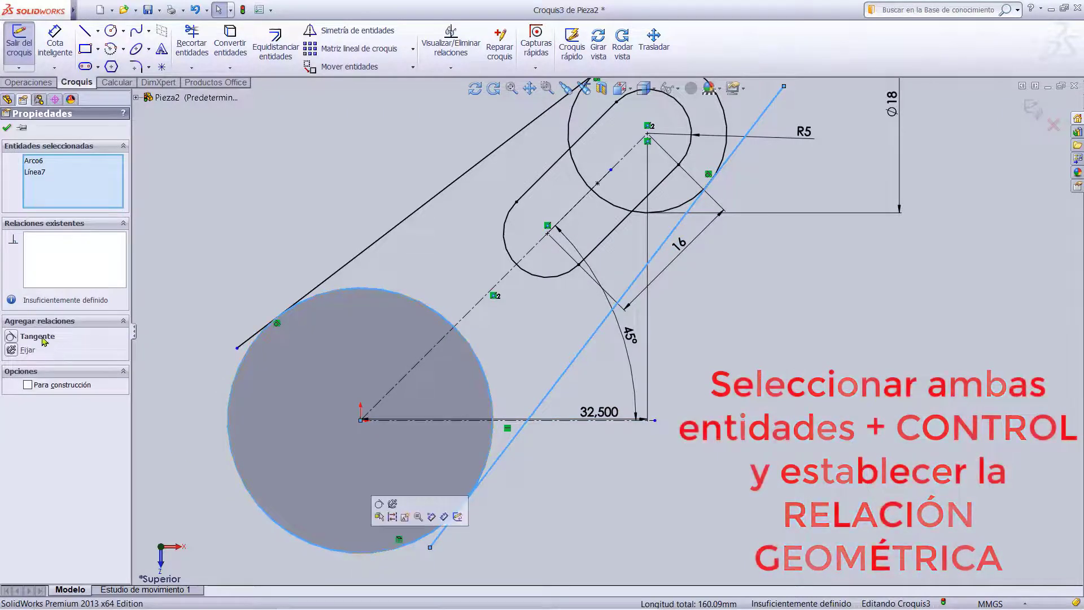
left_click(39, 337)
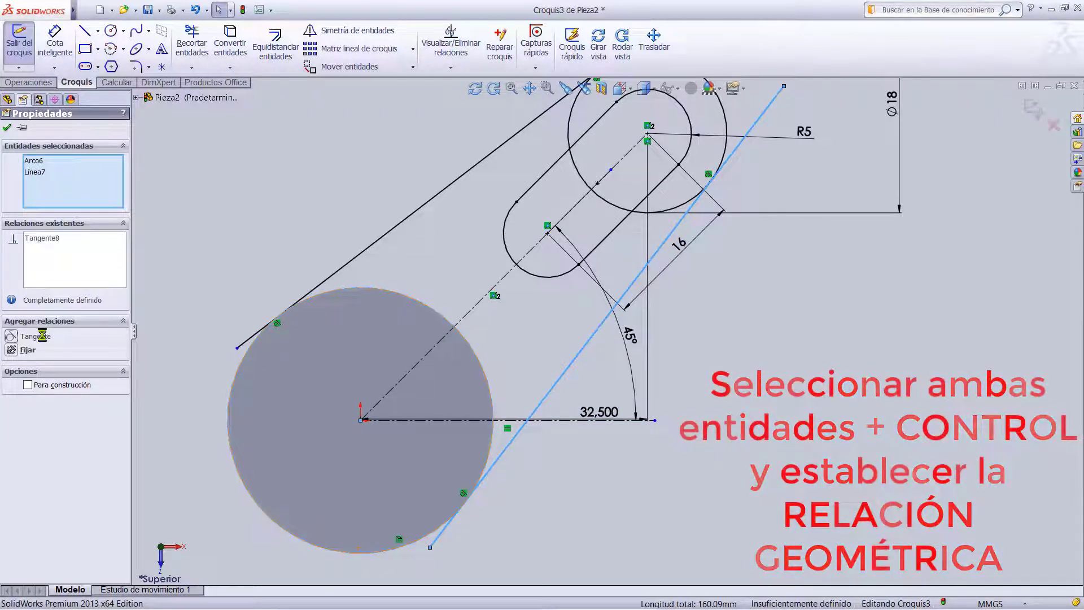
Trim the ends of both tangent lines that extend beyond their tangent points on the two circles.
key("f")
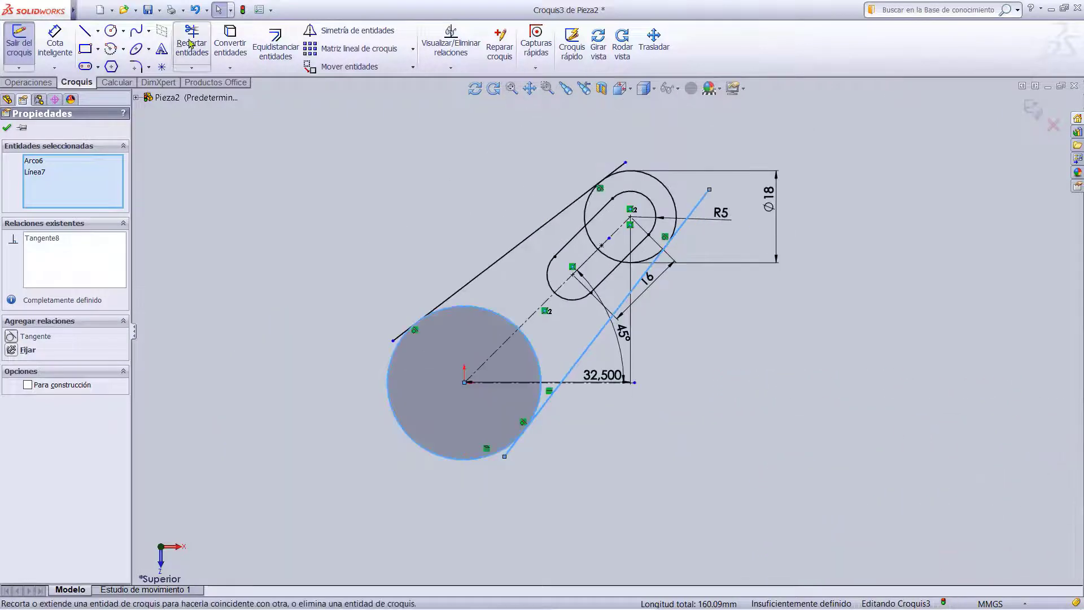
left_click(191, 43)
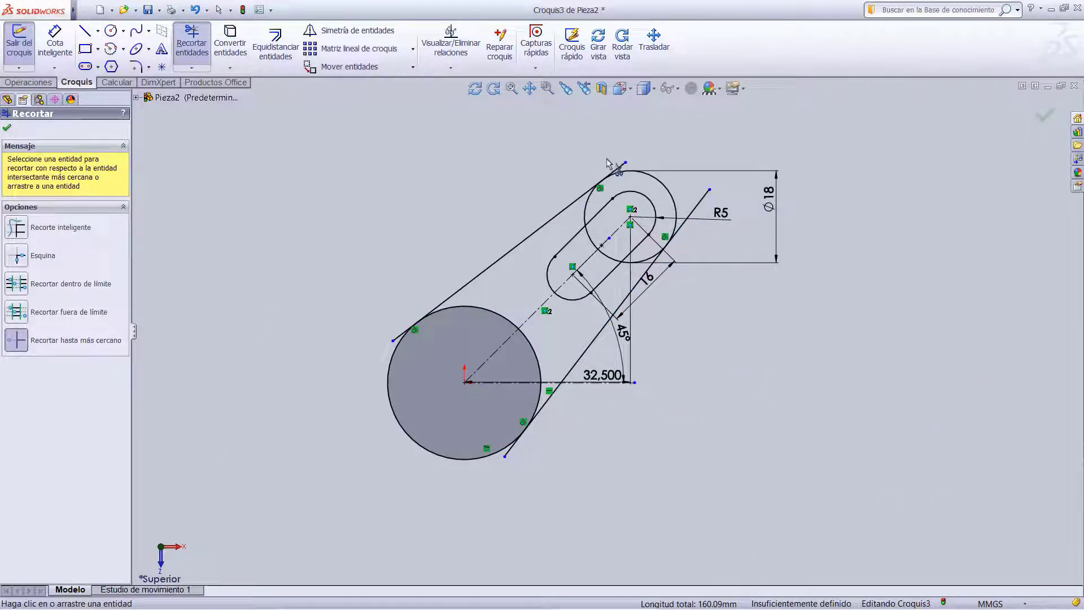
scroll(567, 205, "up", 2)
scroll(688, 282, "down", 3)
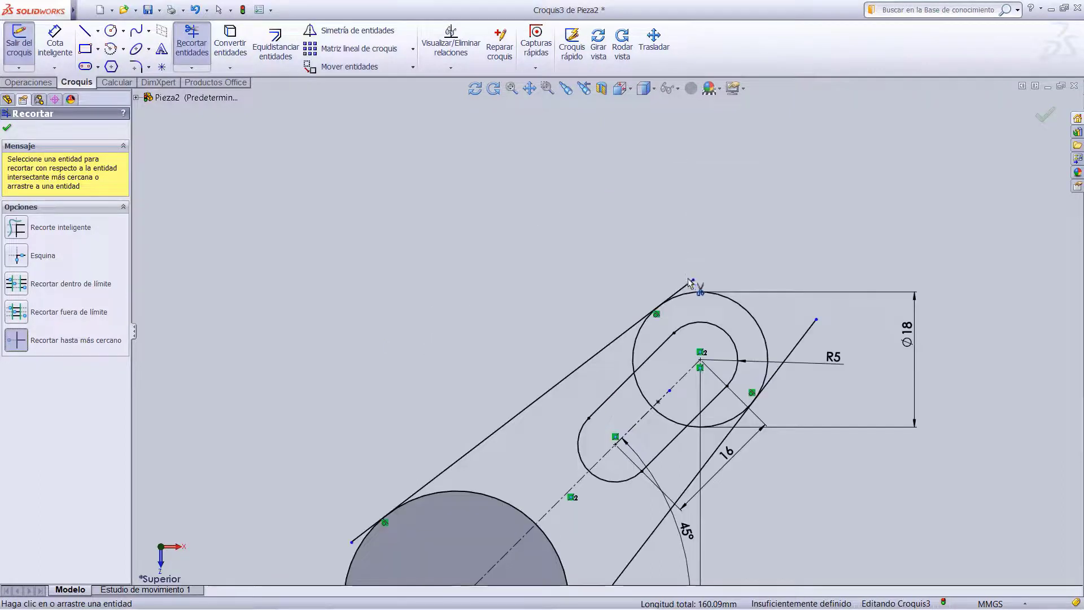
left_click(689, 287)
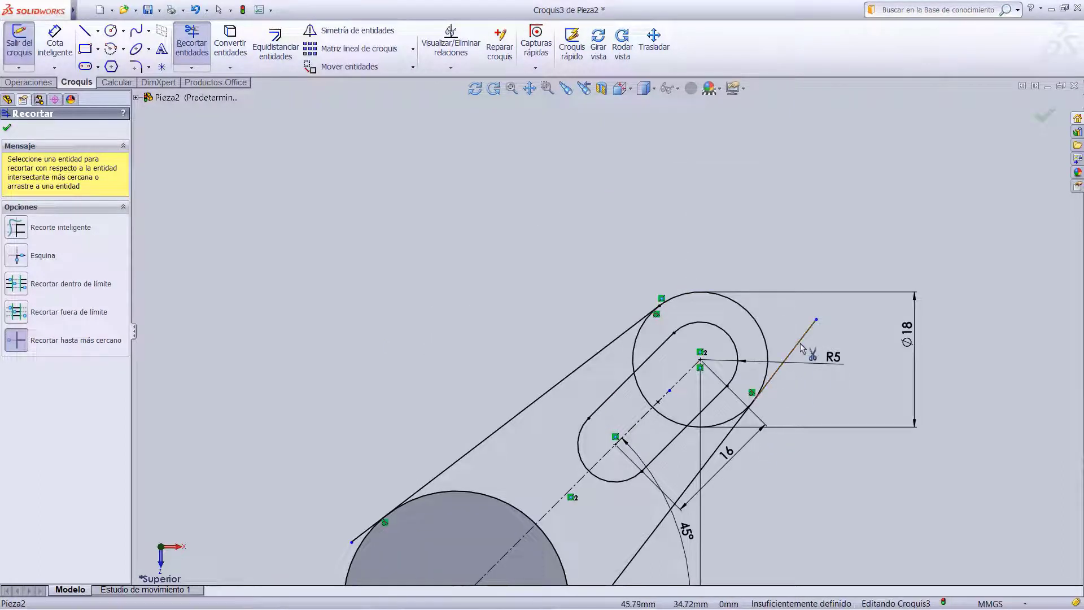
left_click(802, 348)
scroll(801, 348, "up", 2)
scroll(419, 448, "down", 3)
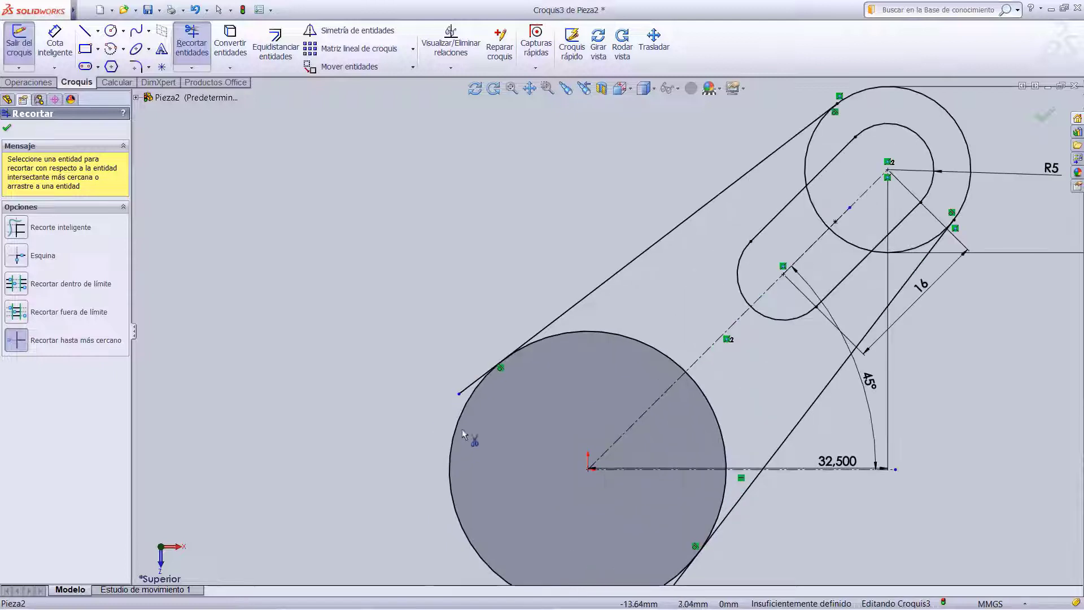
left_click(465, 398)
scroll(689, 368, "up", 2)
scroll(689, 368, "up", 1)
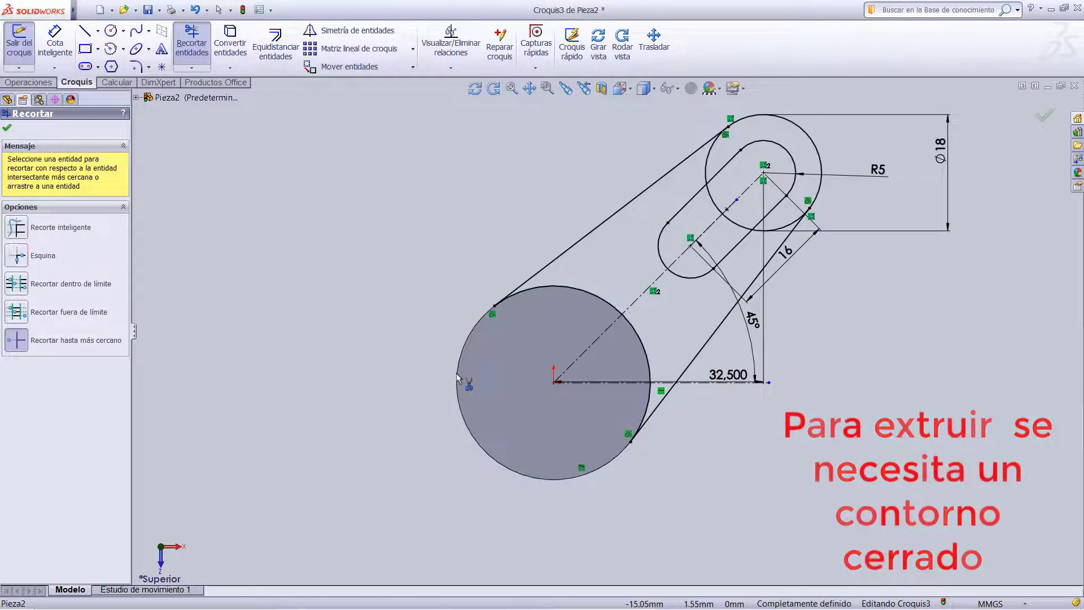
Trim away the inner portion of the 18 mm circle between the two tangent lines, leaving only the arm's rounded outer end.
left_click(707, 171)
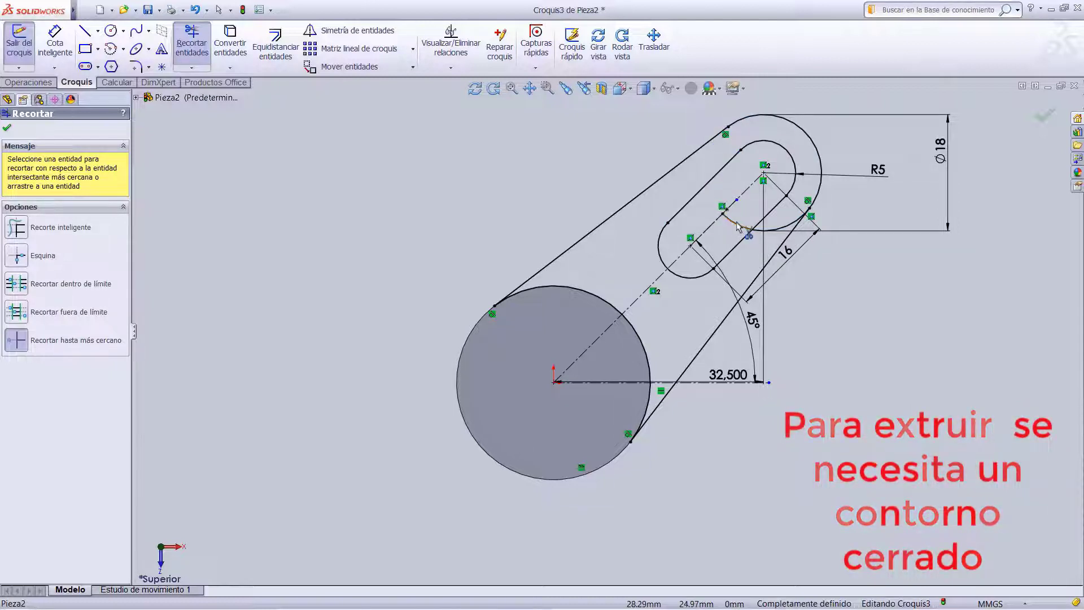
left_click(776, 231)
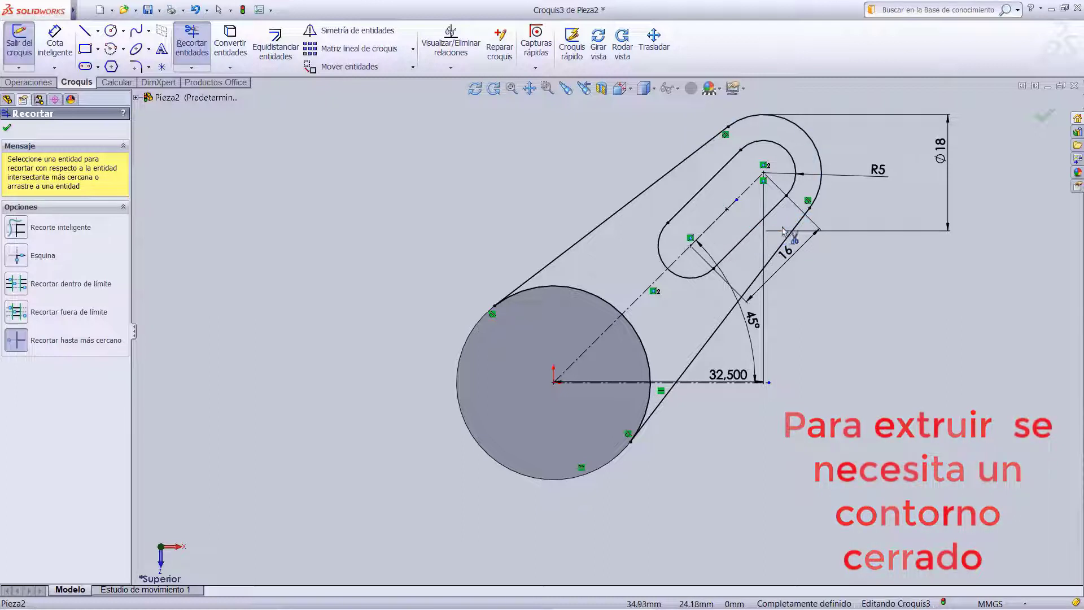
left_click(7, 129)
Extrude the slotted arm profile as a boss with a 7 mm depth and the Plano medio end condition, merged with the cylinder.
left_click(26, 82)
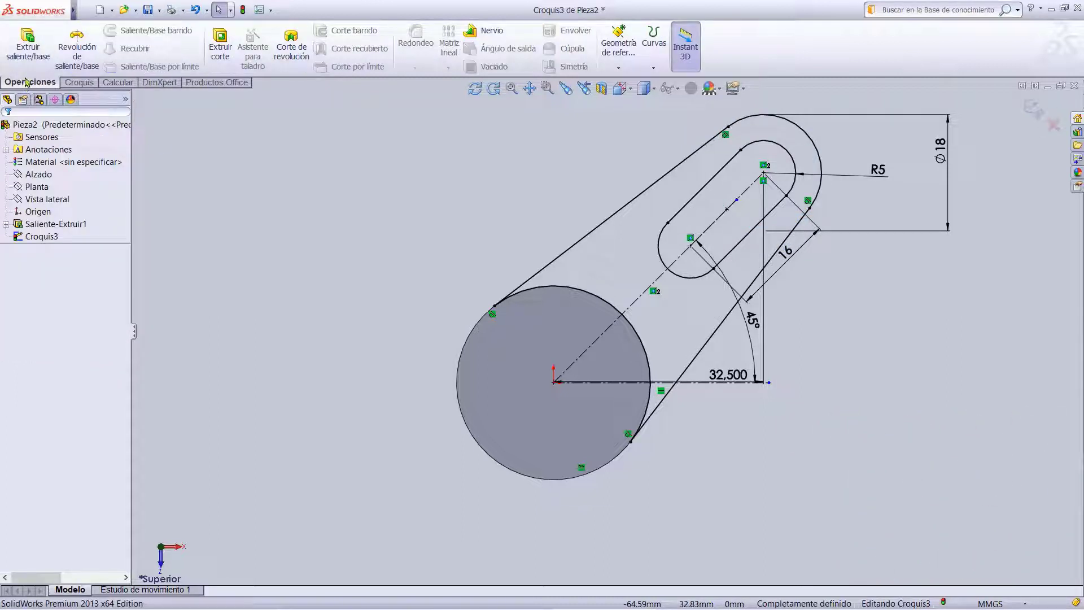
left_click(28, 51)
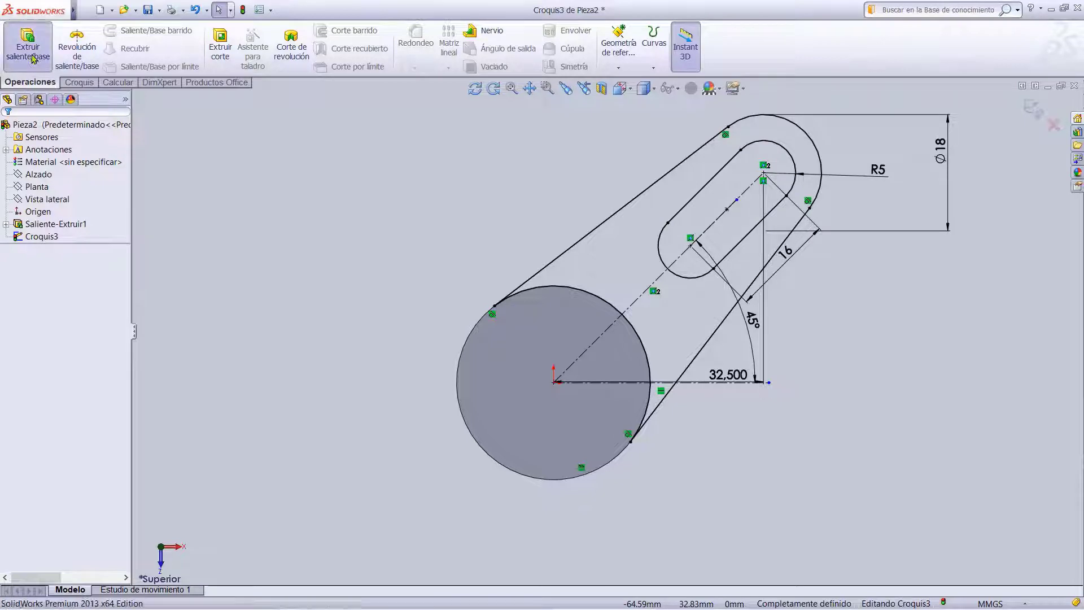
left_click(629, 89)
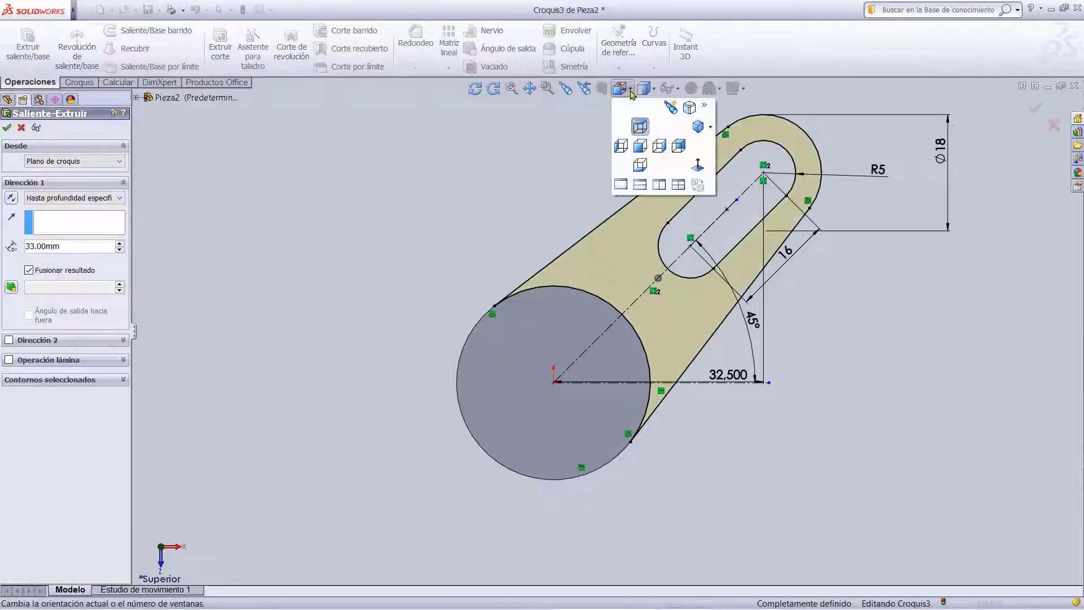
left_click(697, 127)
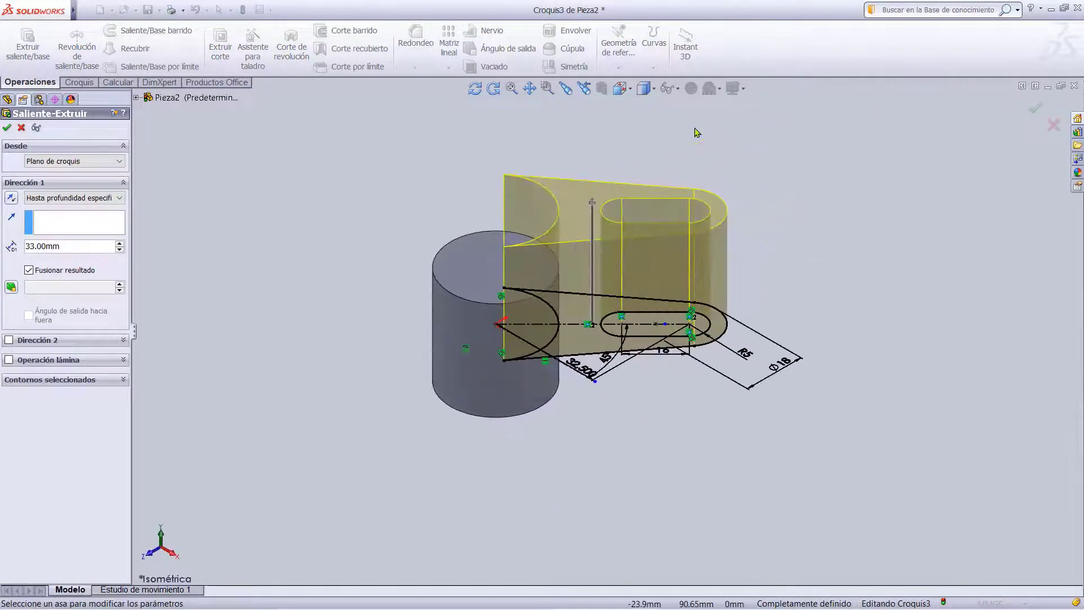
left_click(37, 247)
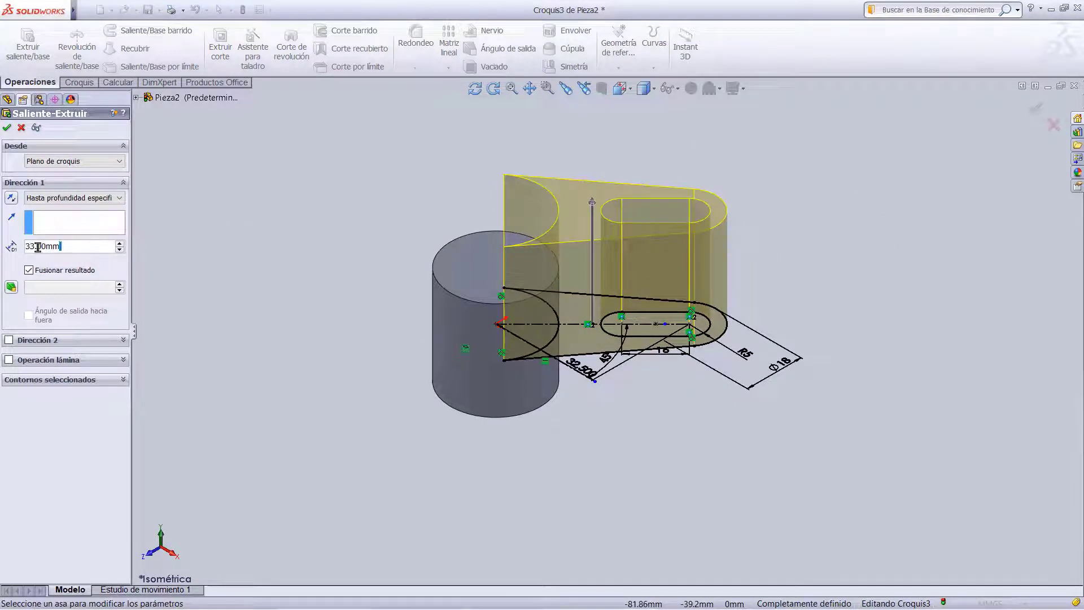
double_click(38, 247)
type("7")
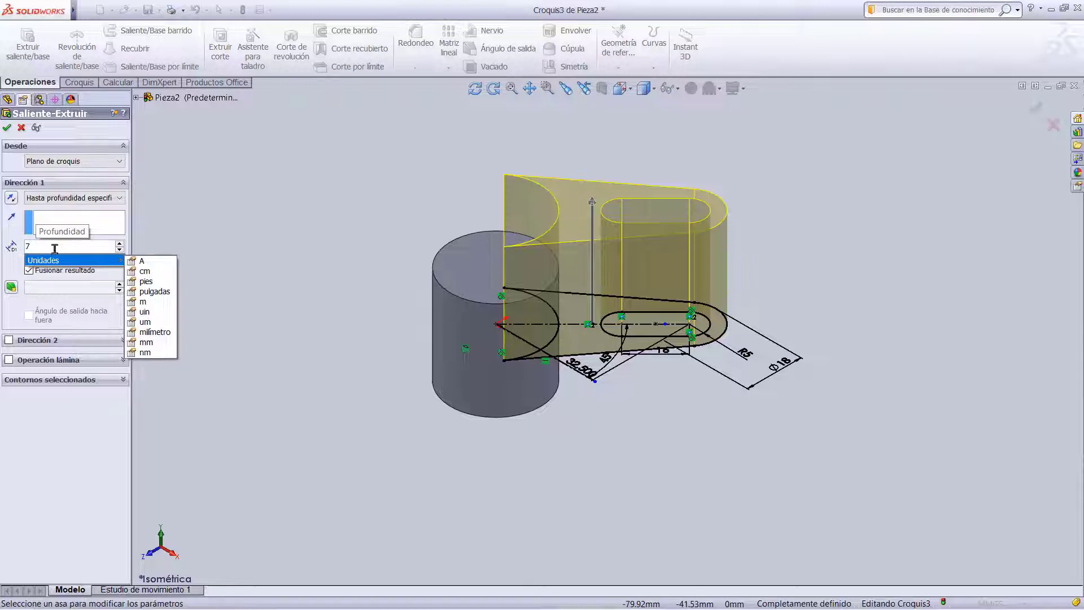
key("Return")
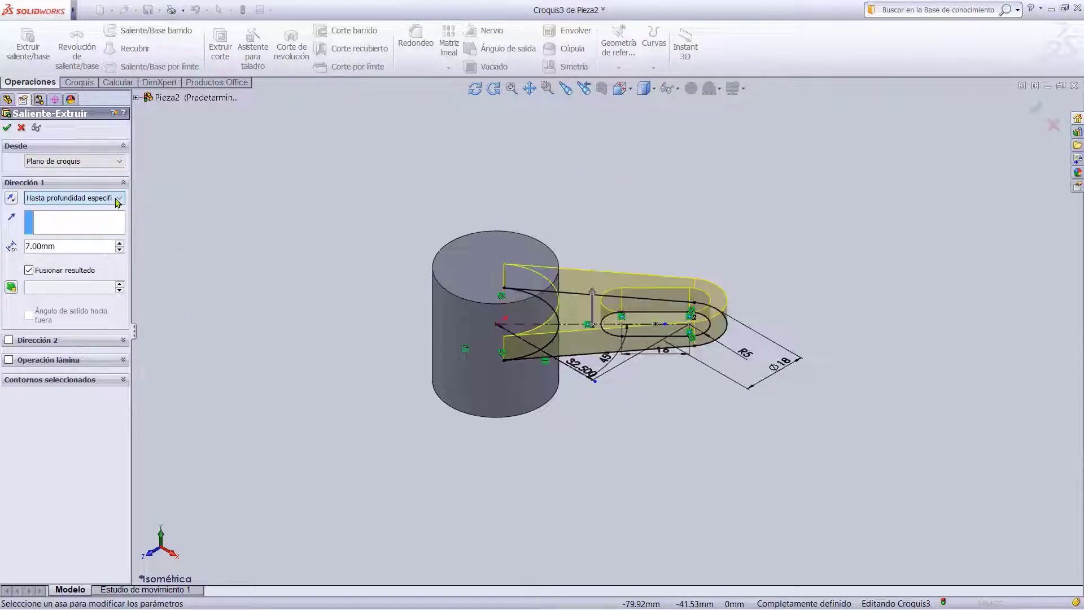
left_click(112, 201)
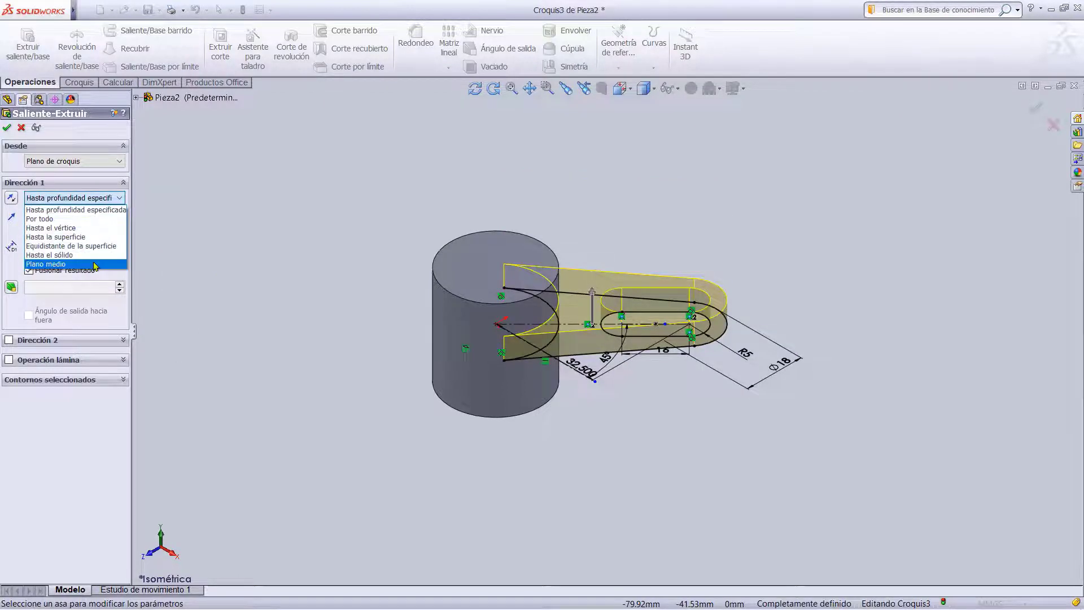
left_click(51, 264)
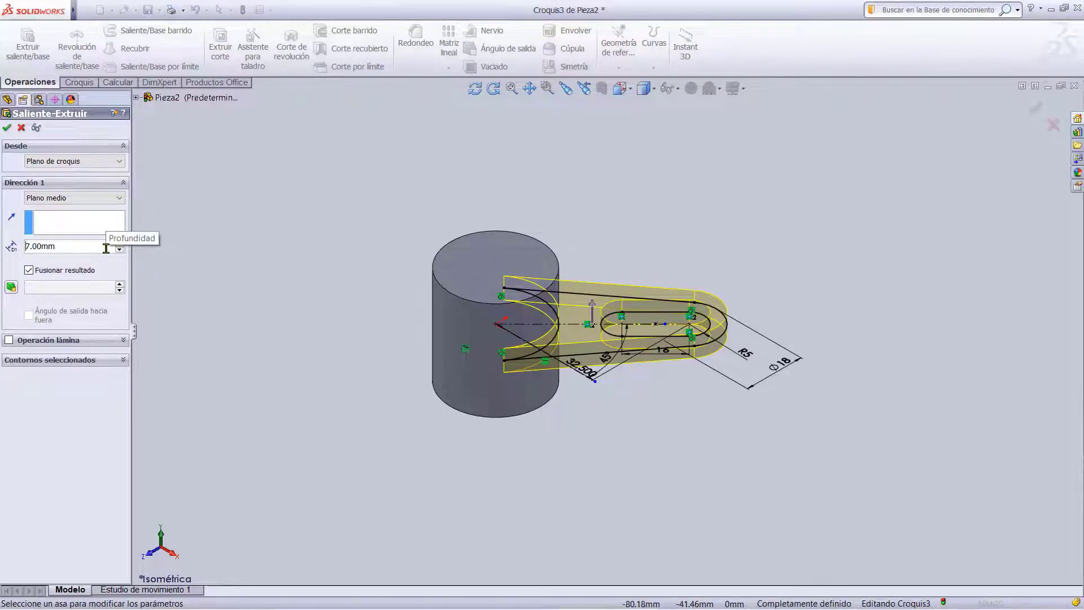
left_click(7, 129)
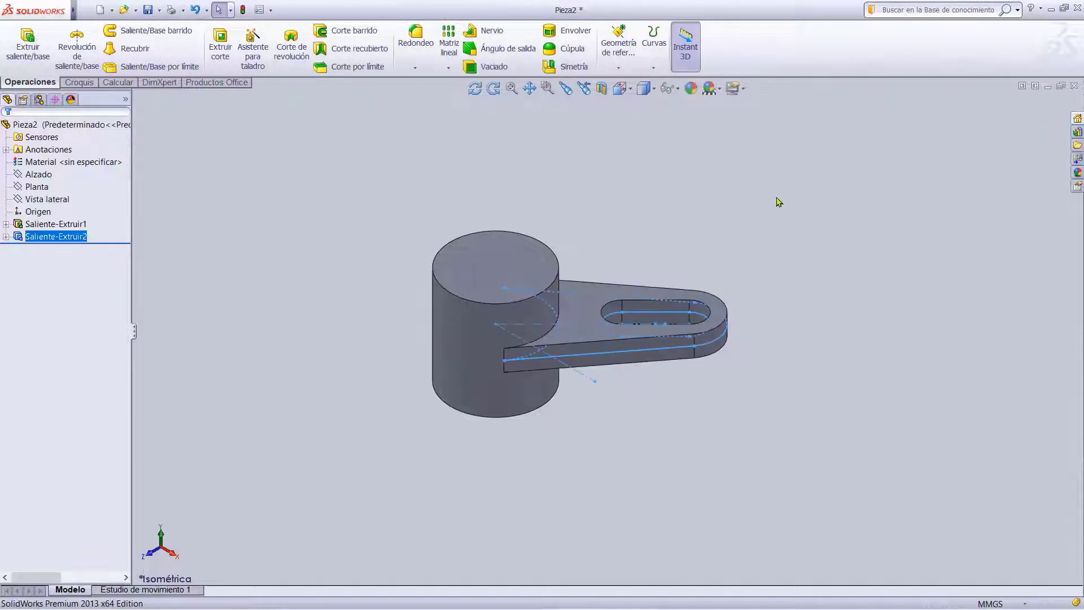
On the Planta plane, sketch a horizontal construction line about 73.5 mm long from the origin, extending leftward past the cylinder.
left_click(33, 188)
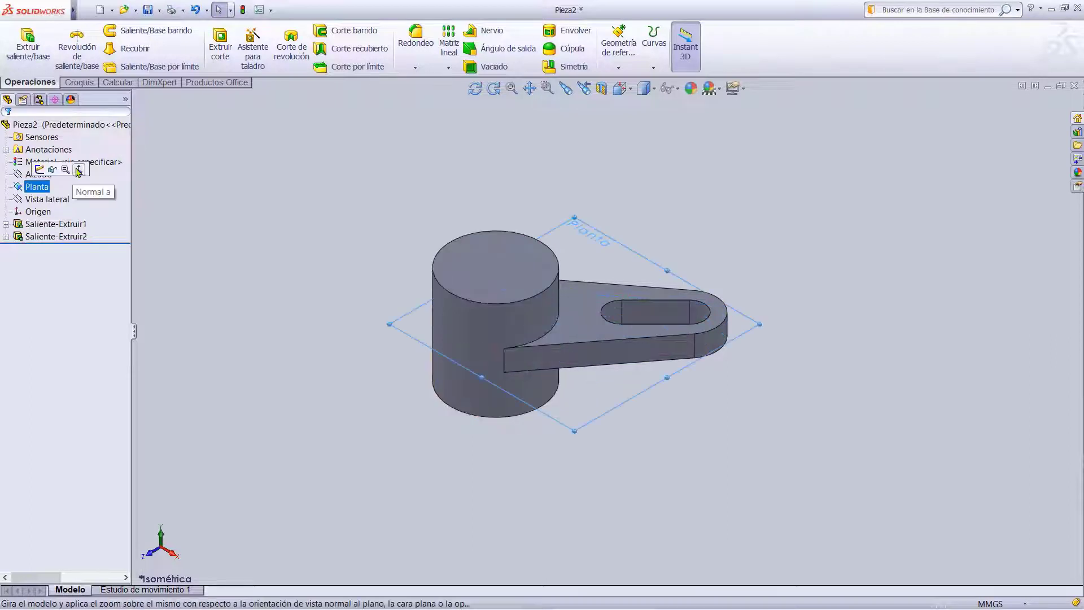
left_click(79, 171)
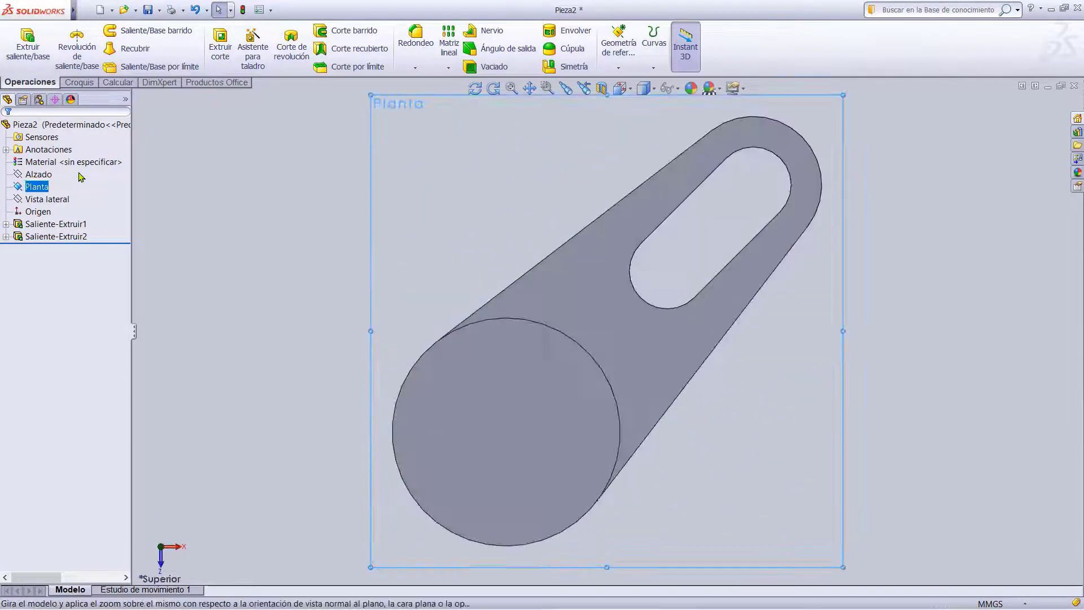
left_click(79, 82)
left_click(97, 31)
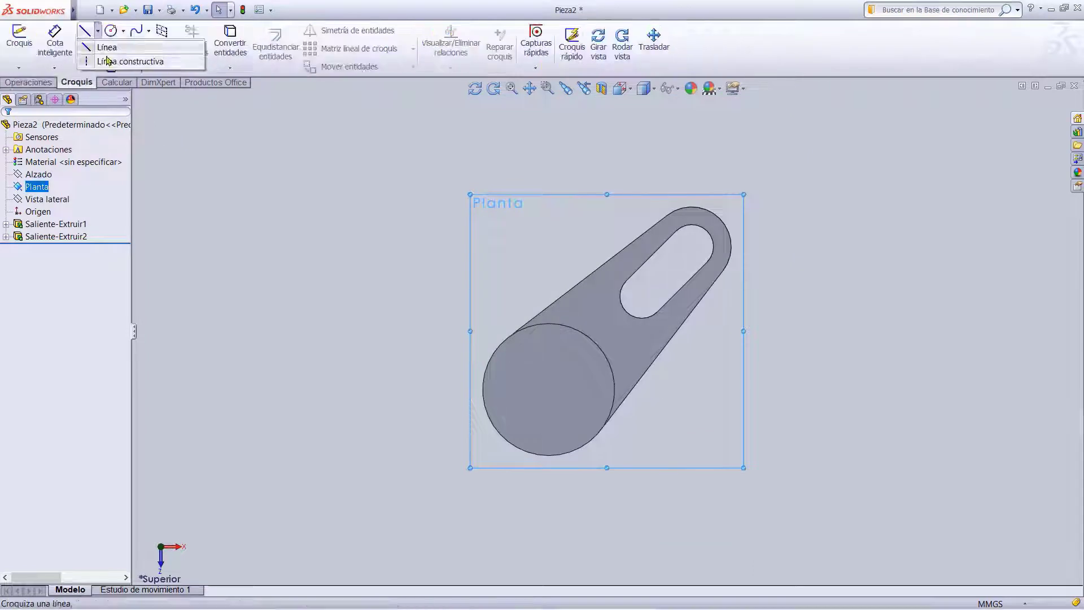
left_click(100, 61)
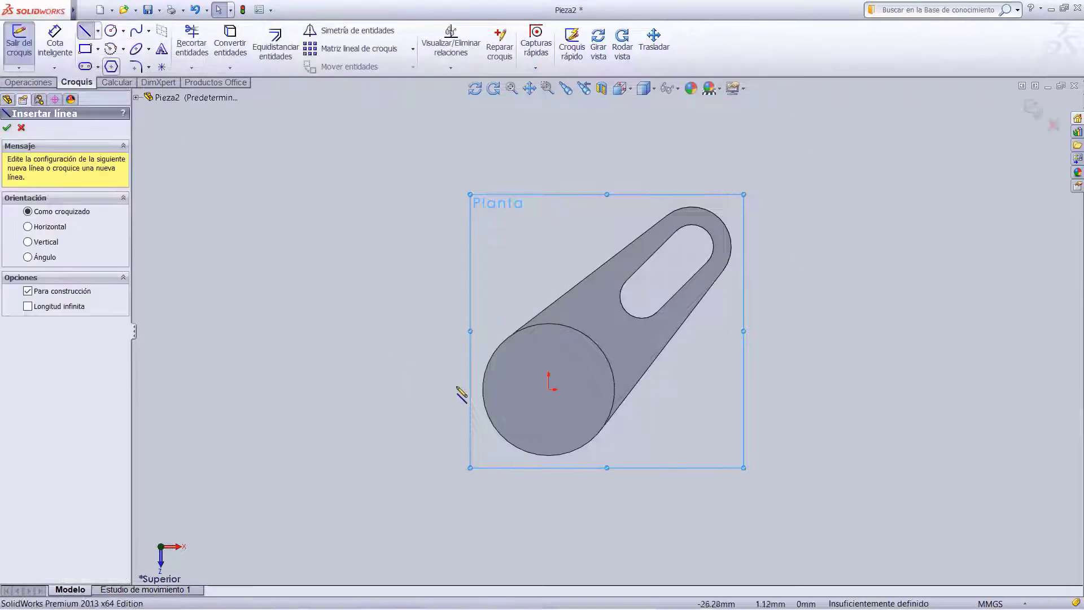
left_click(549, 389)
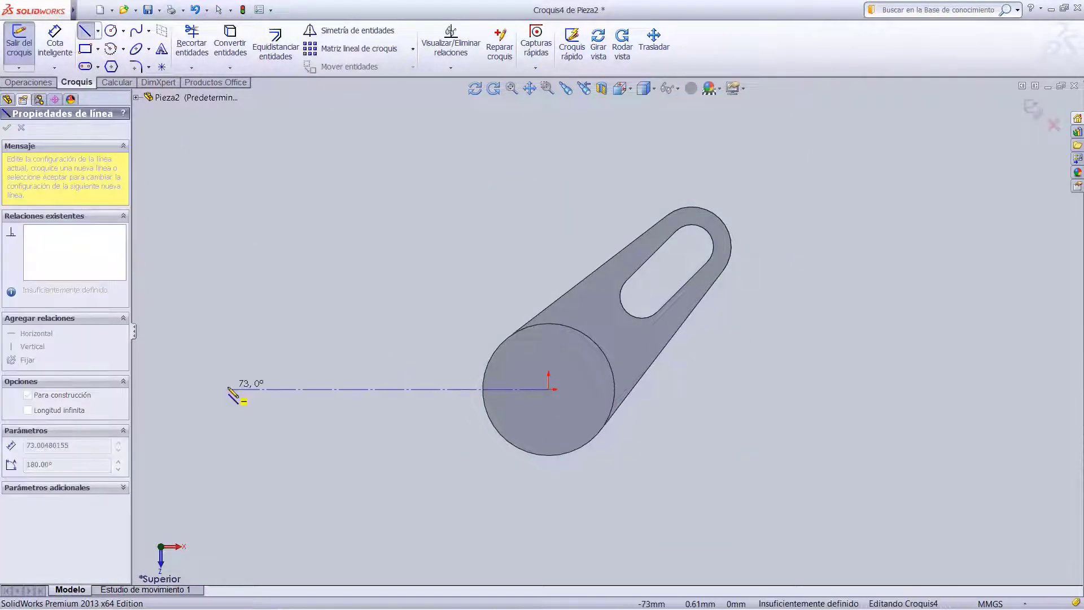
double_click(225, 389)
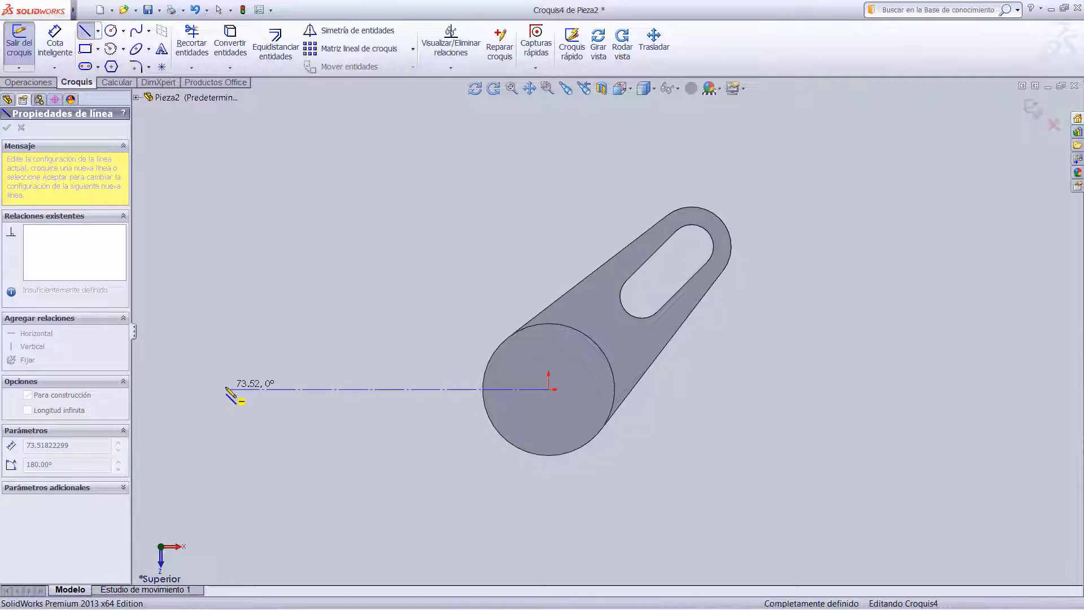
Dimension the construction line's length to 50 mm and exit the sketch.
left_click(54, 41)
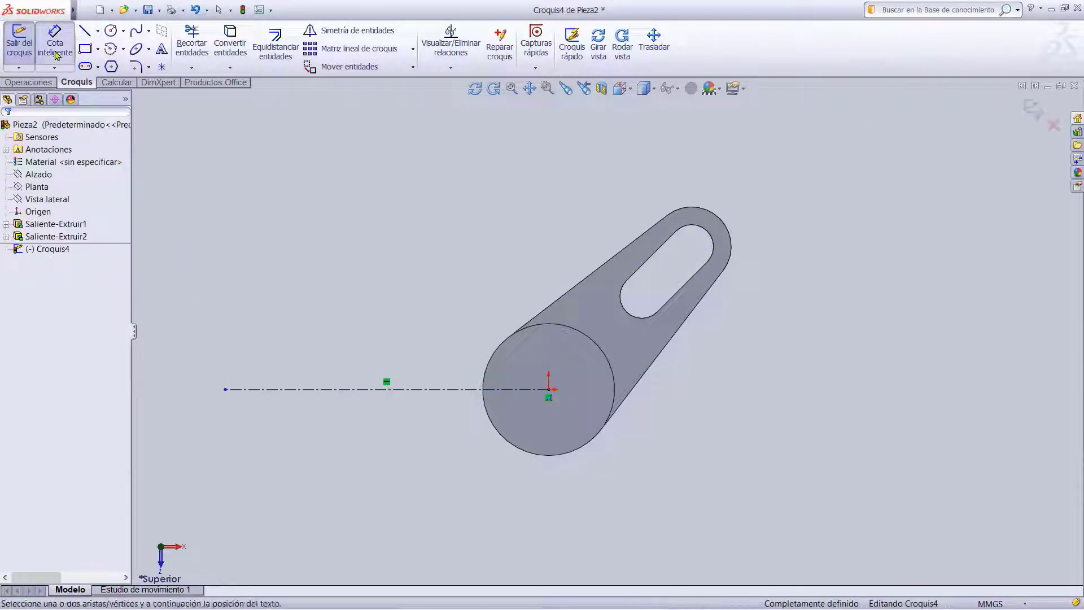
left_click(359, 389)
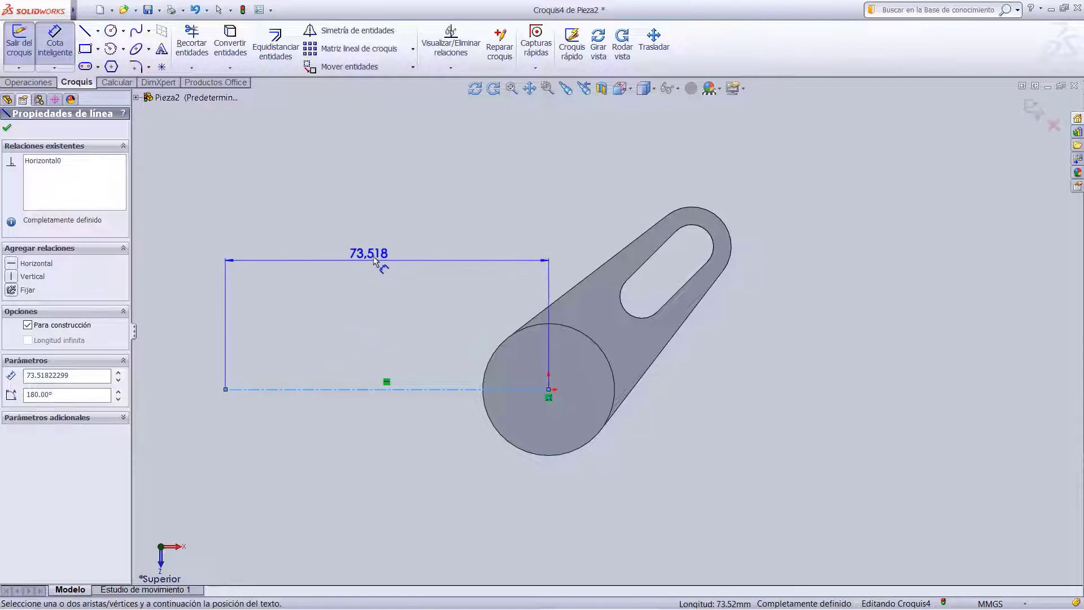
left_click(375, 251)
type("50")
key("Return")
key("Escape")
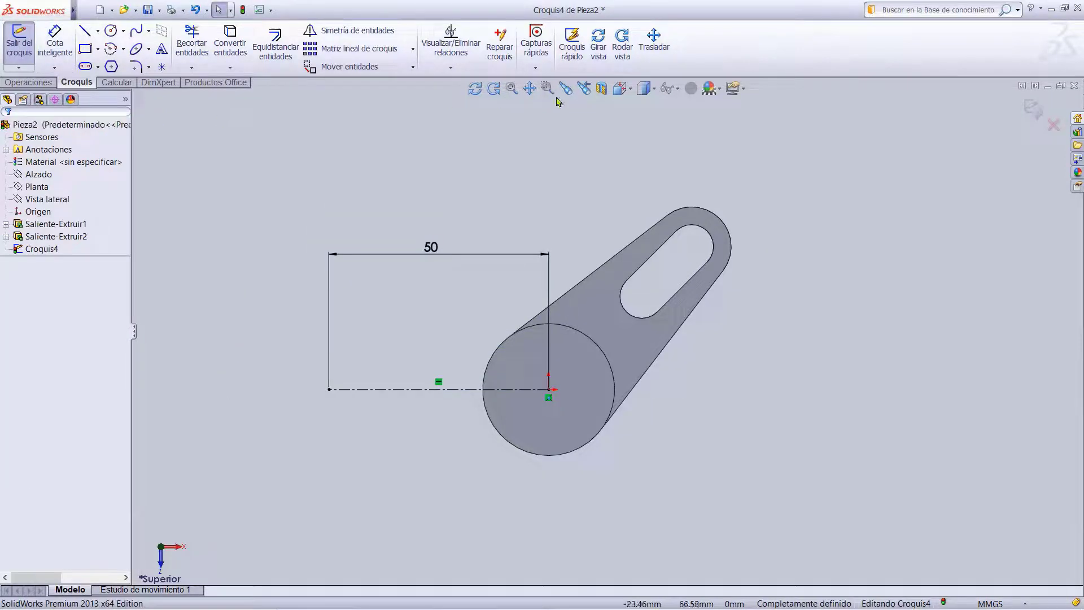
left_click(1032, 109)
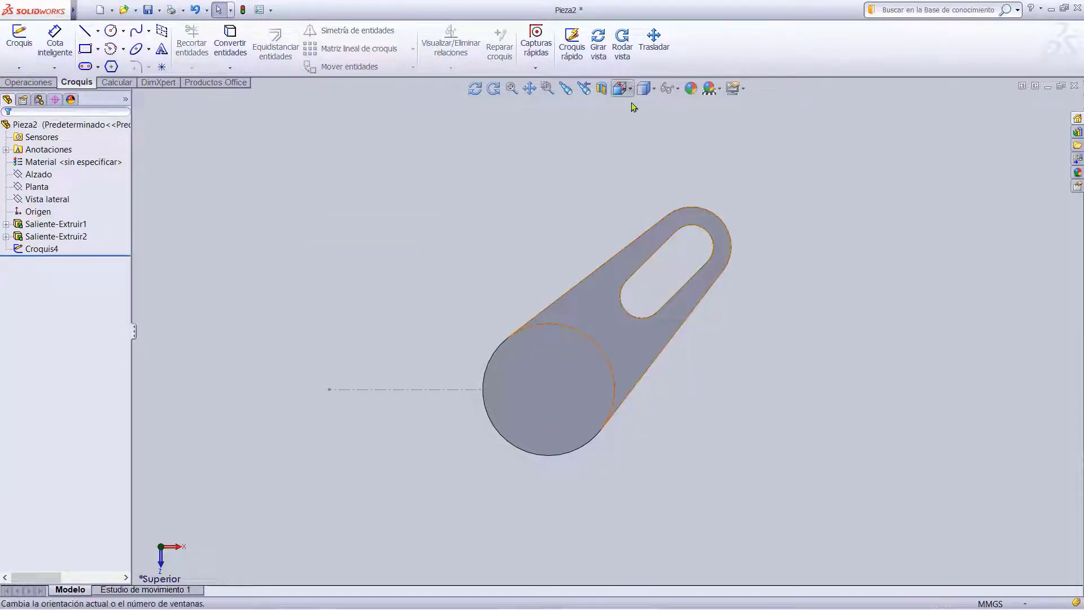
Create a reference plane parallel to Vista lateral and coincident with the outer endpoint of the construction line.
left_click(698, 134)
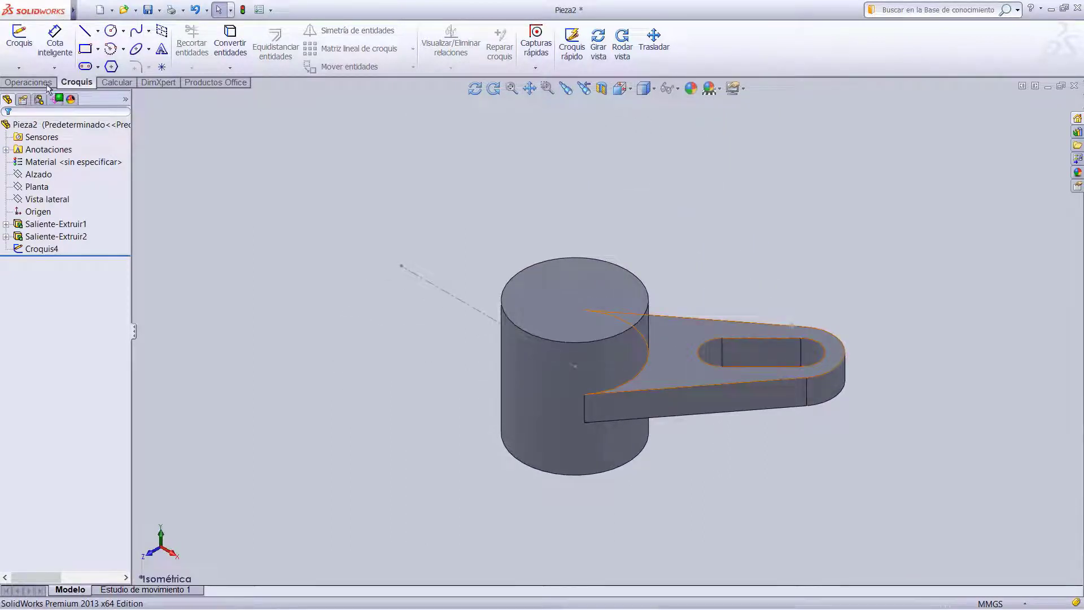
left_click(28, 82)
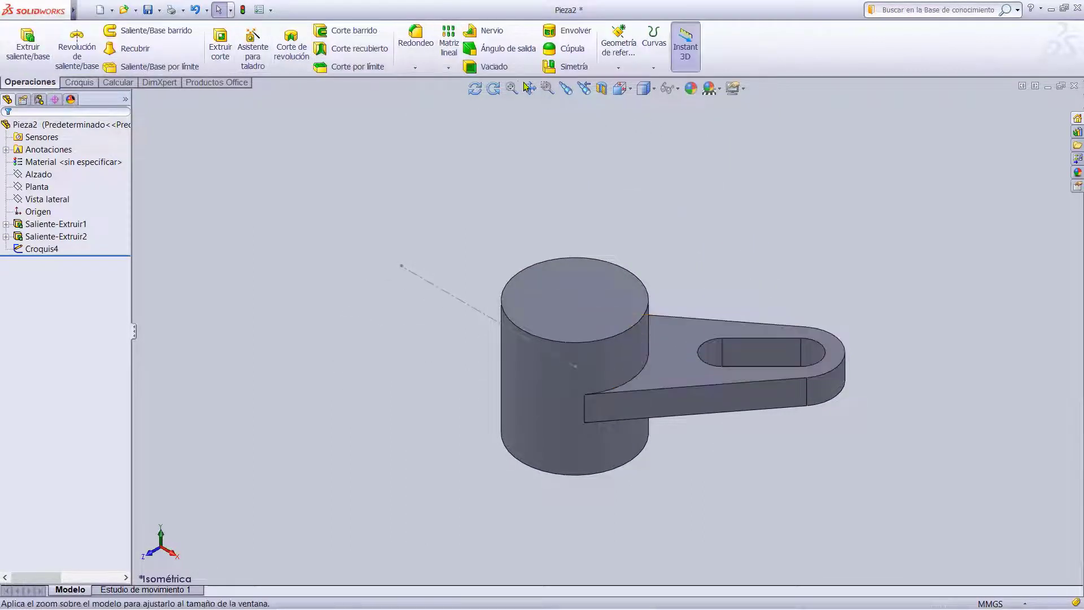
left_click(618, 68)
left_click(650, 82)
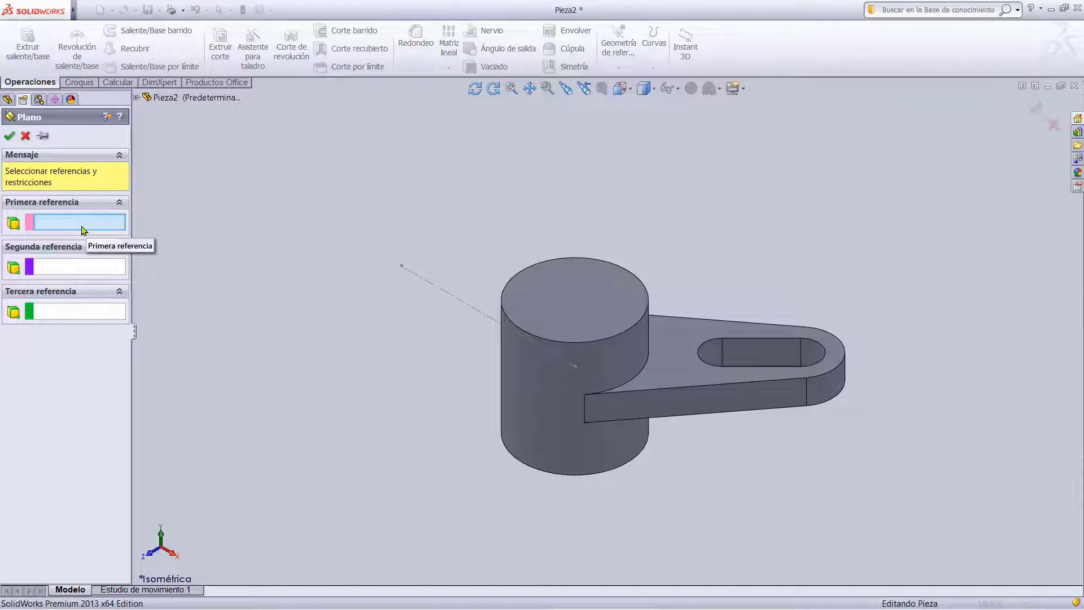
left_click(137, 98)
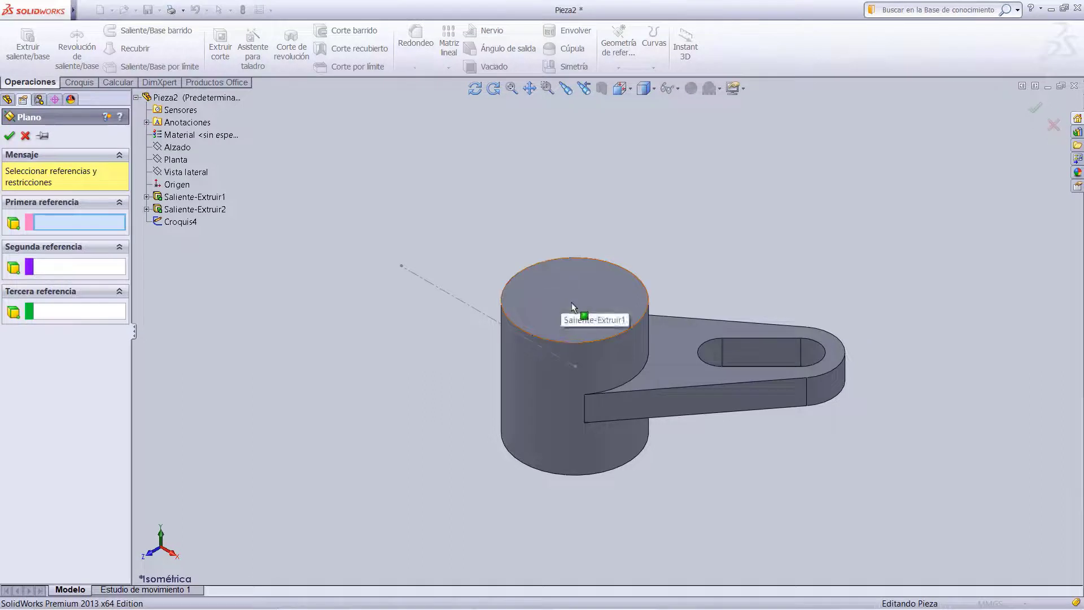
left_click(175, 173)
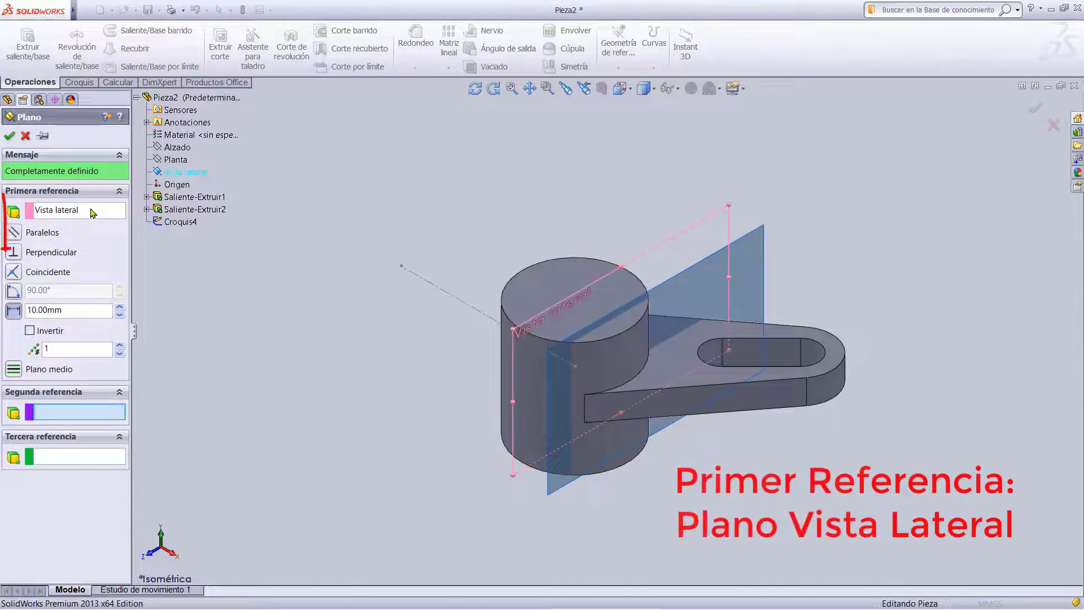
left_click(14, 234)
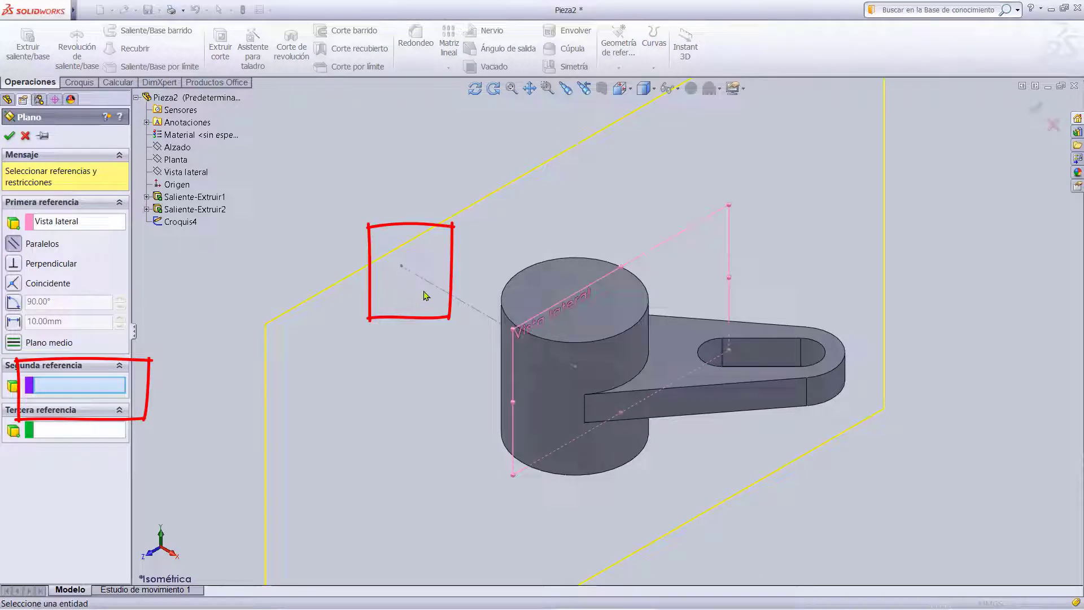
left_click(404, 271)
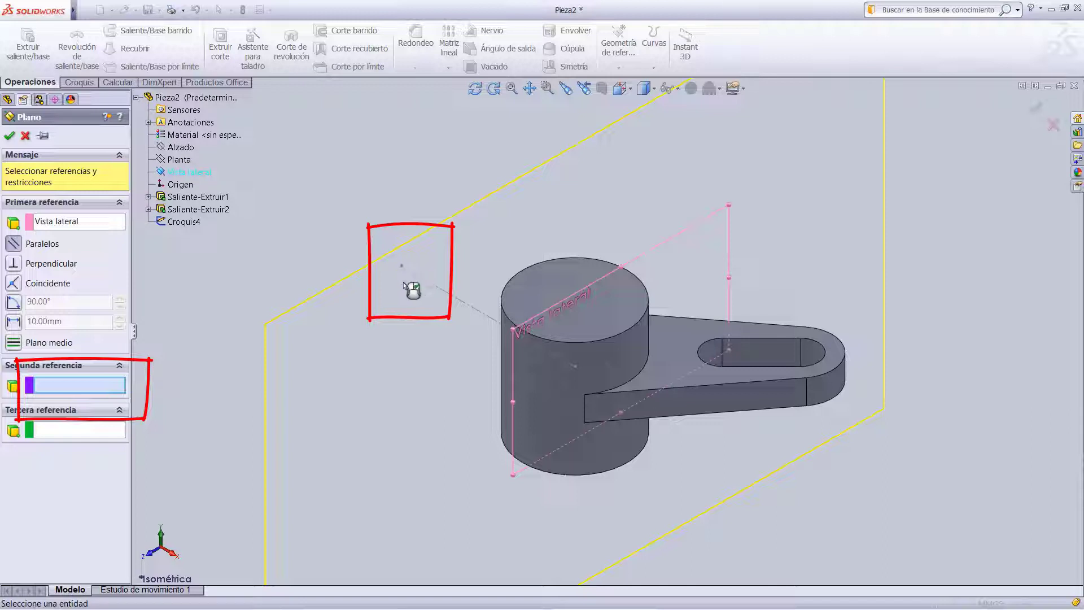
left_click(400, 265)
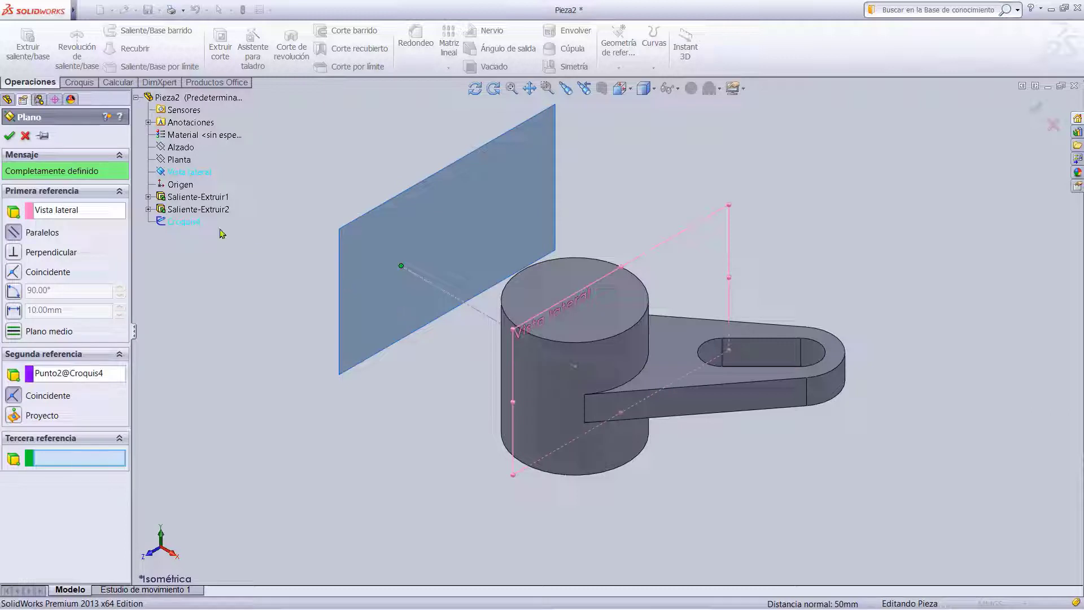
left_click(10, 137)
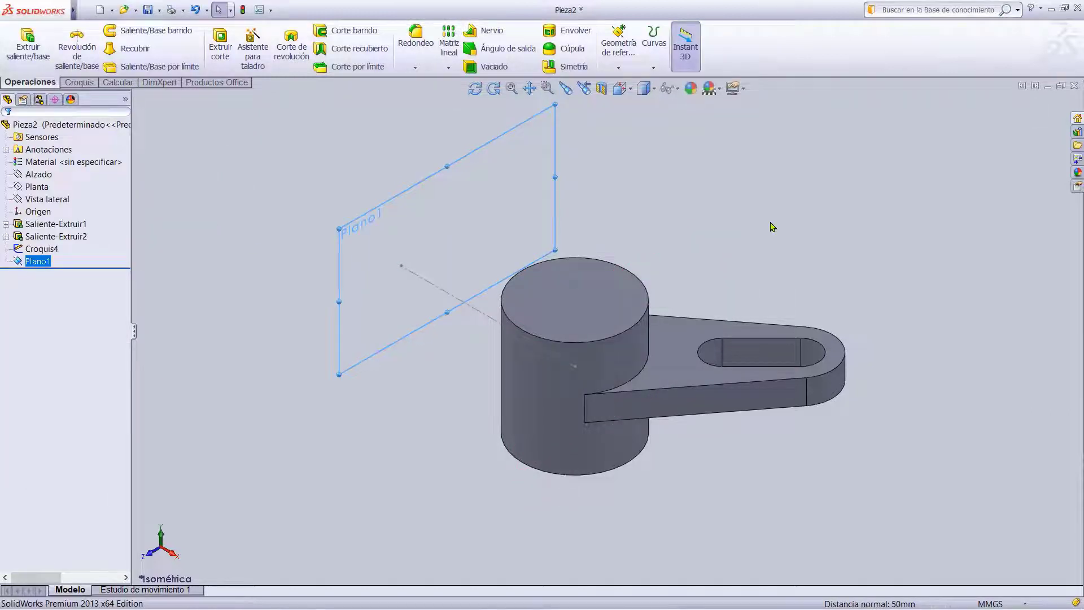
Sketch a circle about 28 mm in diameter on the new plane, centred on the construction line's endpoint.
left_click(76, 83)
left_click(110, 31)
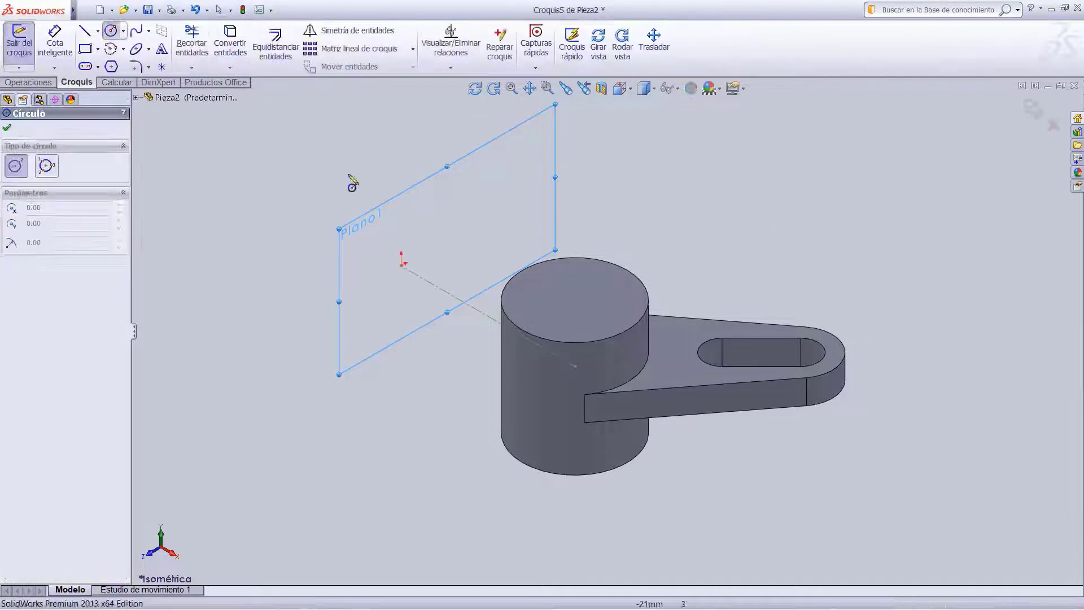
left_click(515, 602)
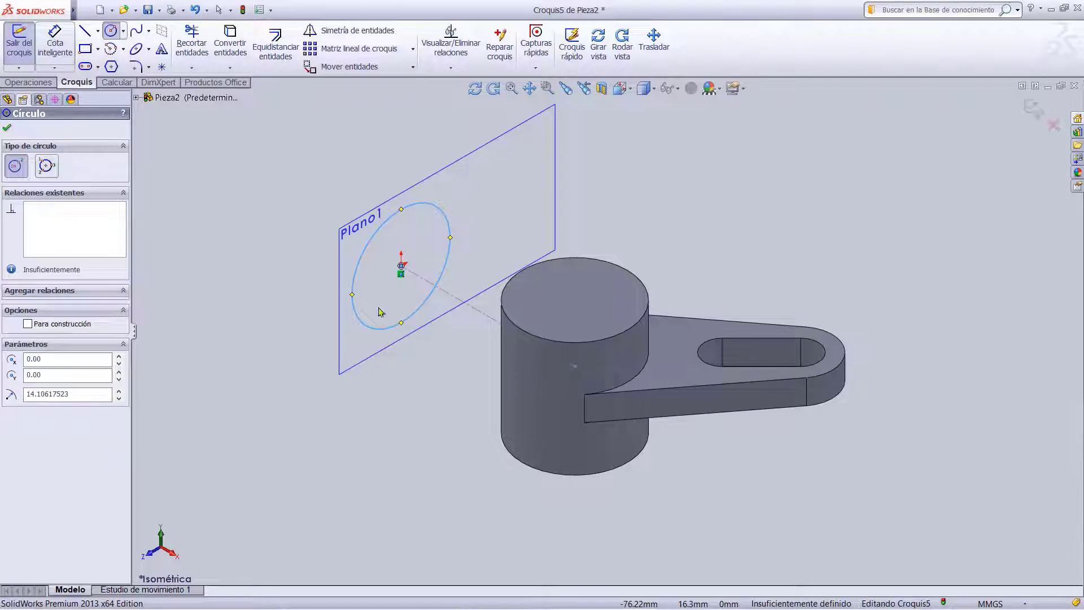
Dimension the circle's diameter to 22 mm.
left_click(450, 252)
left_click(627, 201)
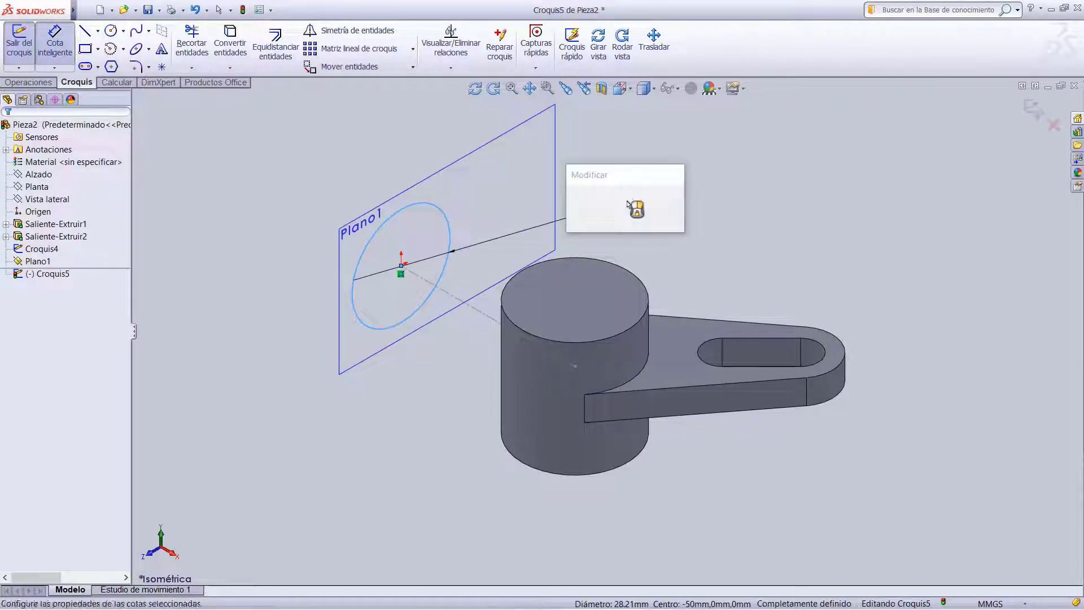
type("22")
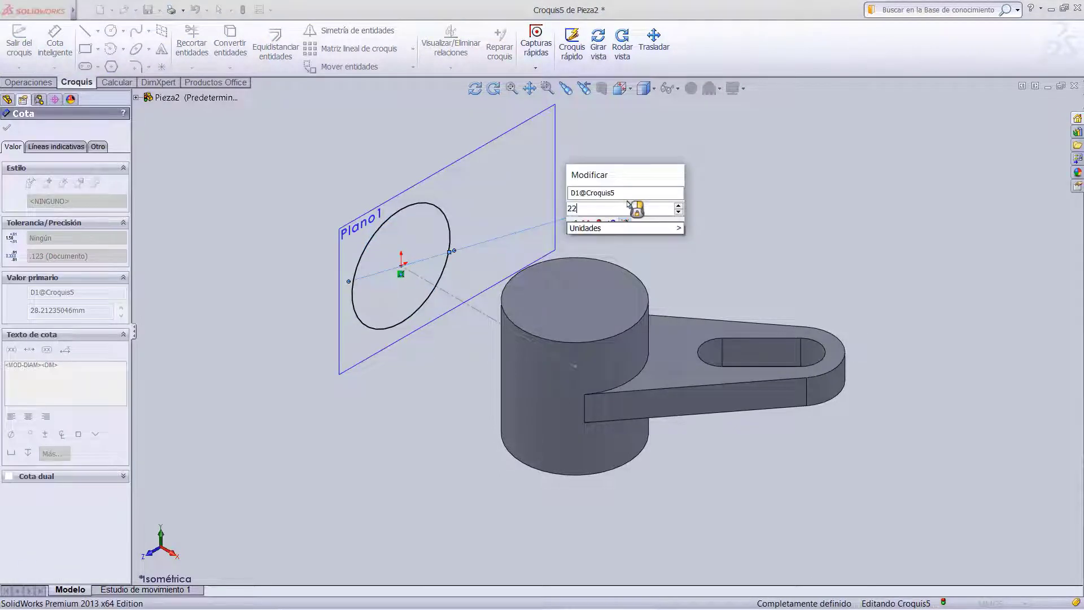
key("Return")
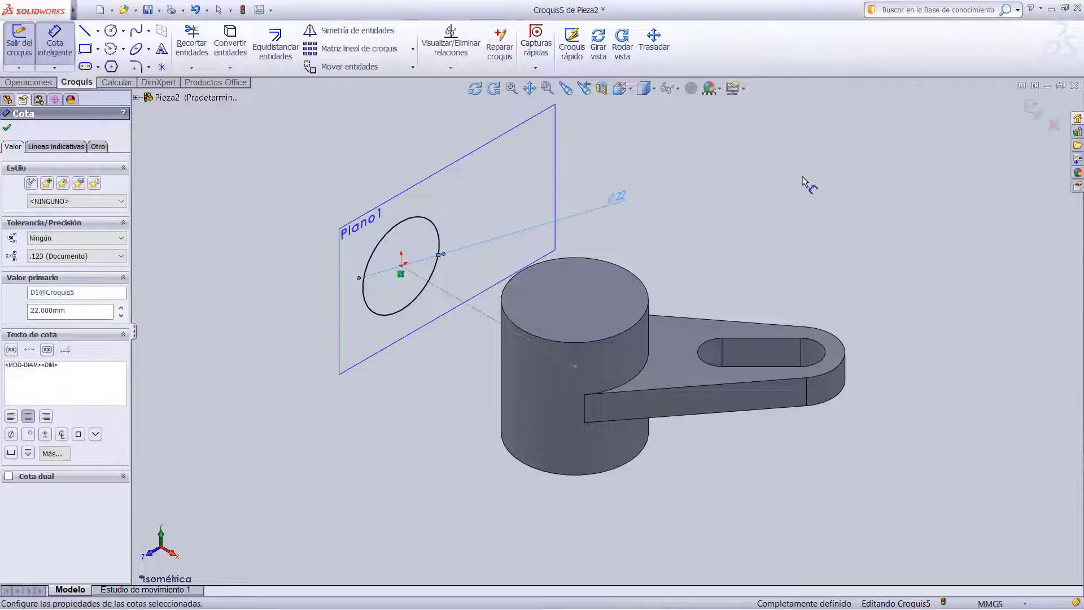
left_click(7, 129)
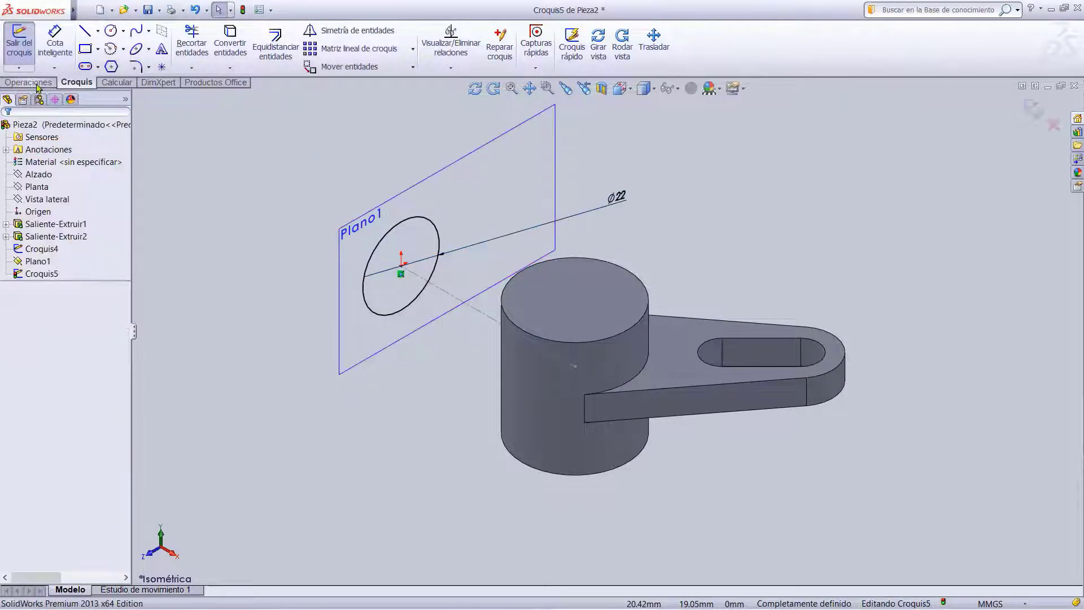
Extrude the 22 mm circle as a merged boss with the Hasta la superficie end condition, ending at the central cylinder's curved face.
left_click(30, 83)
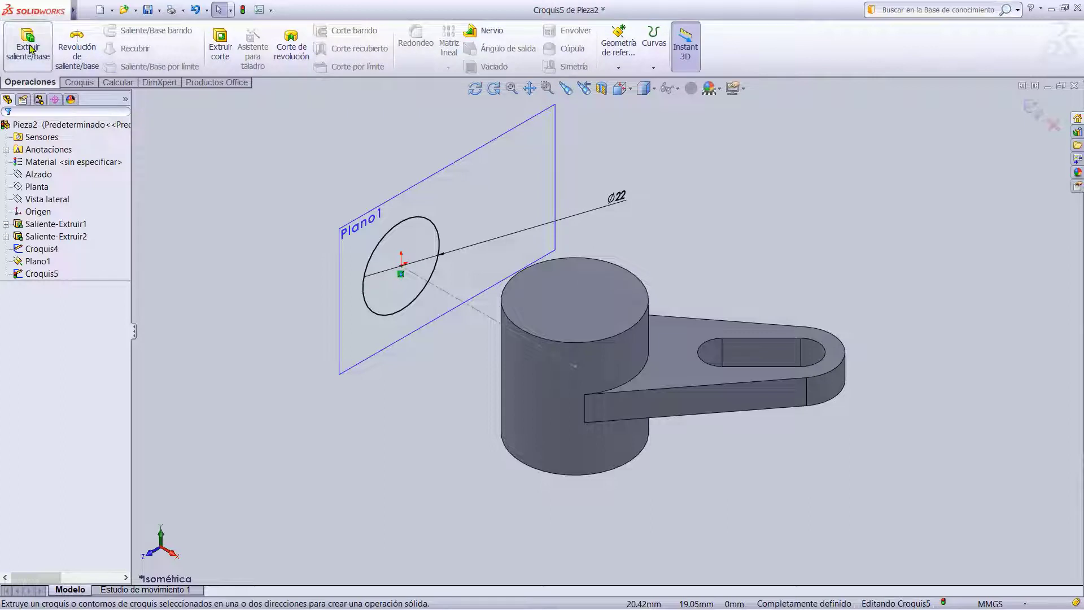
left_click(29, 49)
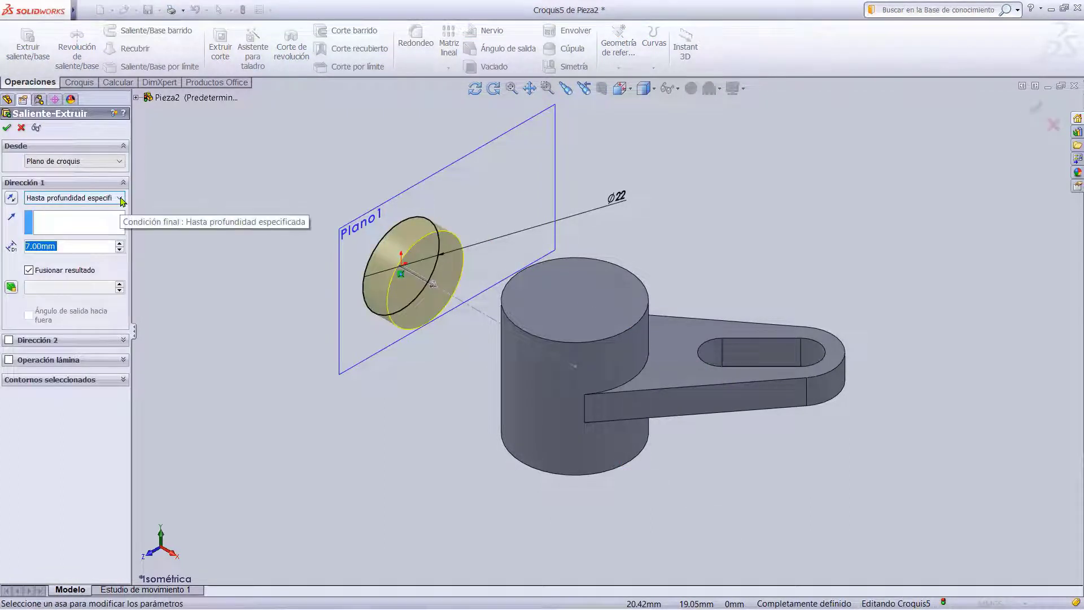
left_click(120, 198)
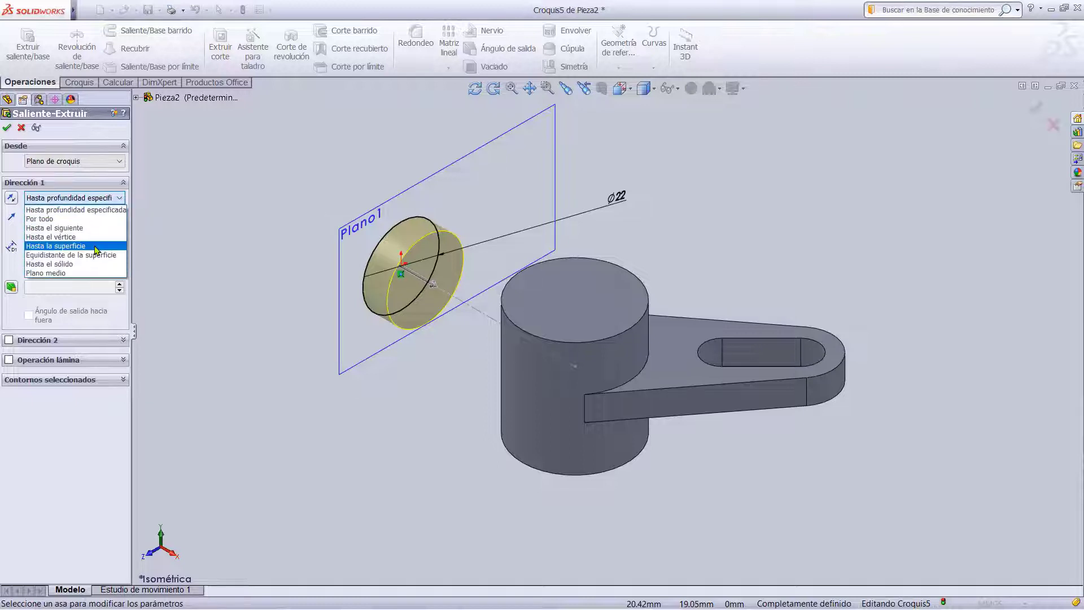
left_click(96, 249)
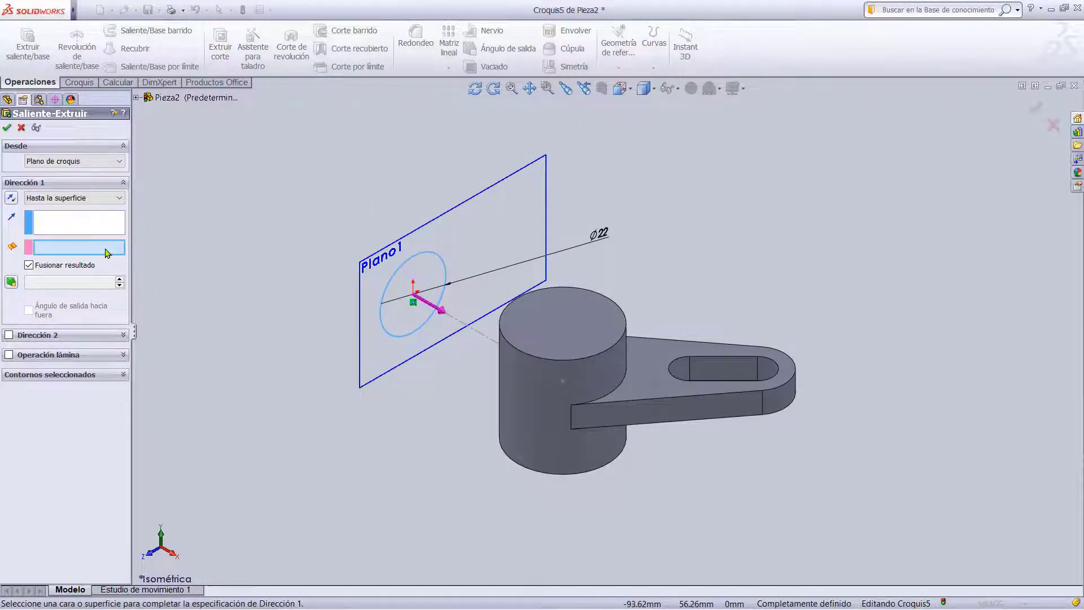
left_click(517, 387)
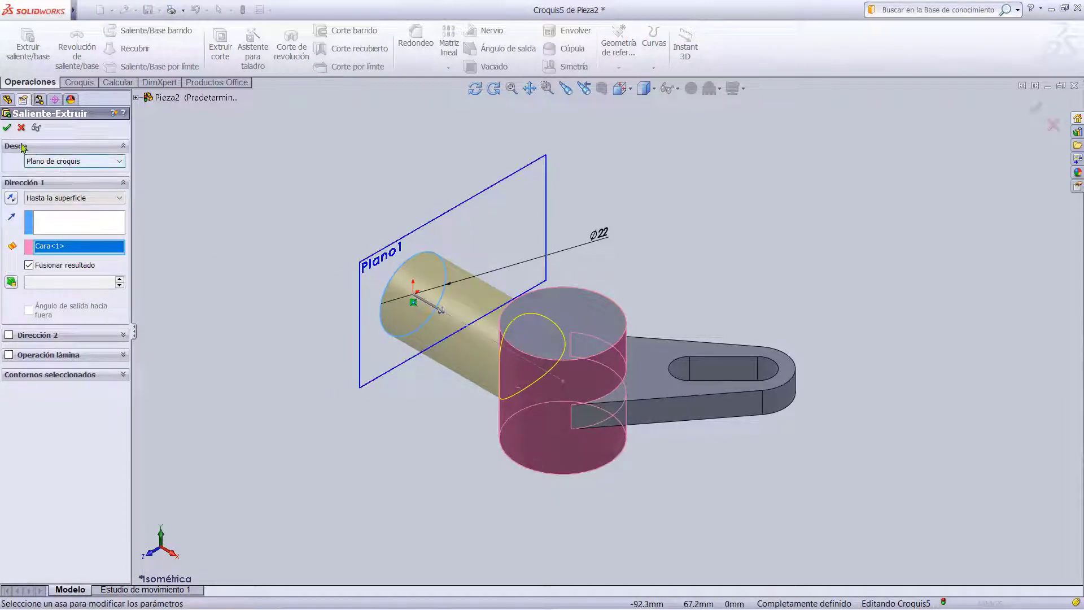
left_click(7, 130)
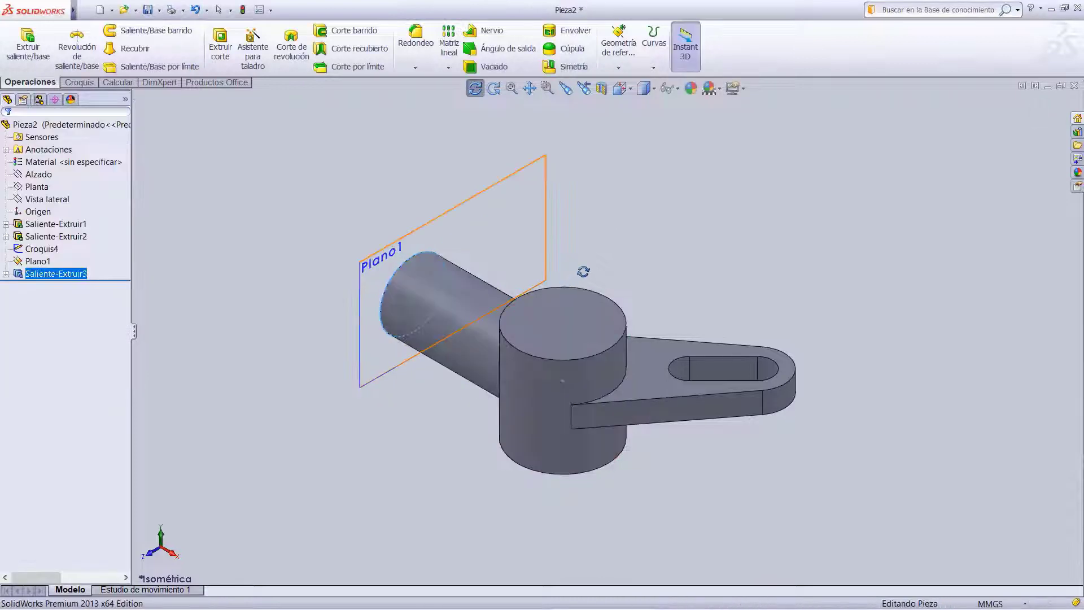
middle_click_drag(580, 271, 483, 240)
left_click(623, 89)
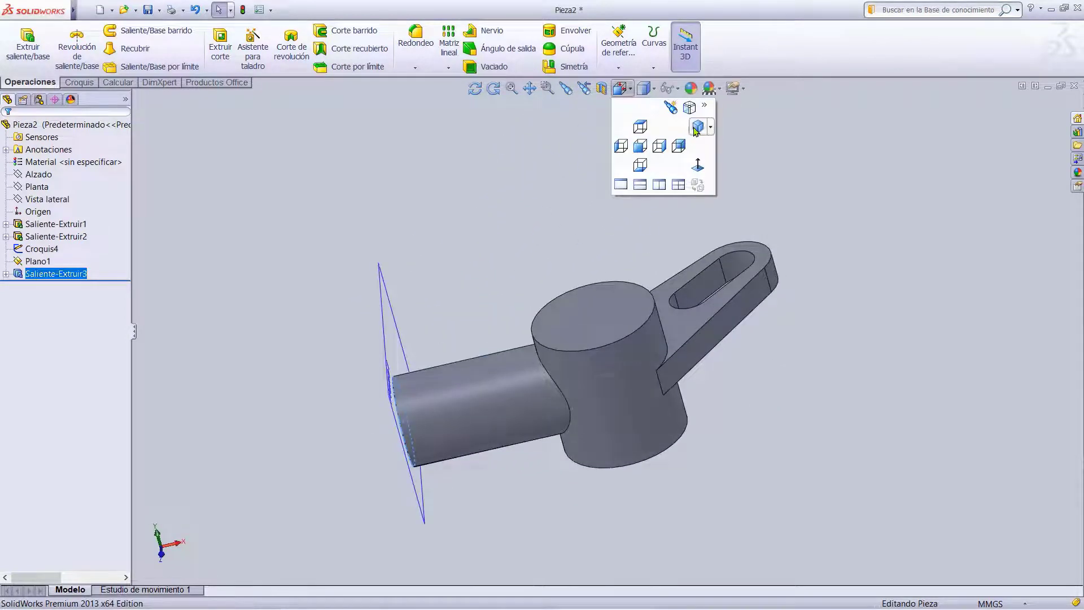
left_click(696, 128)
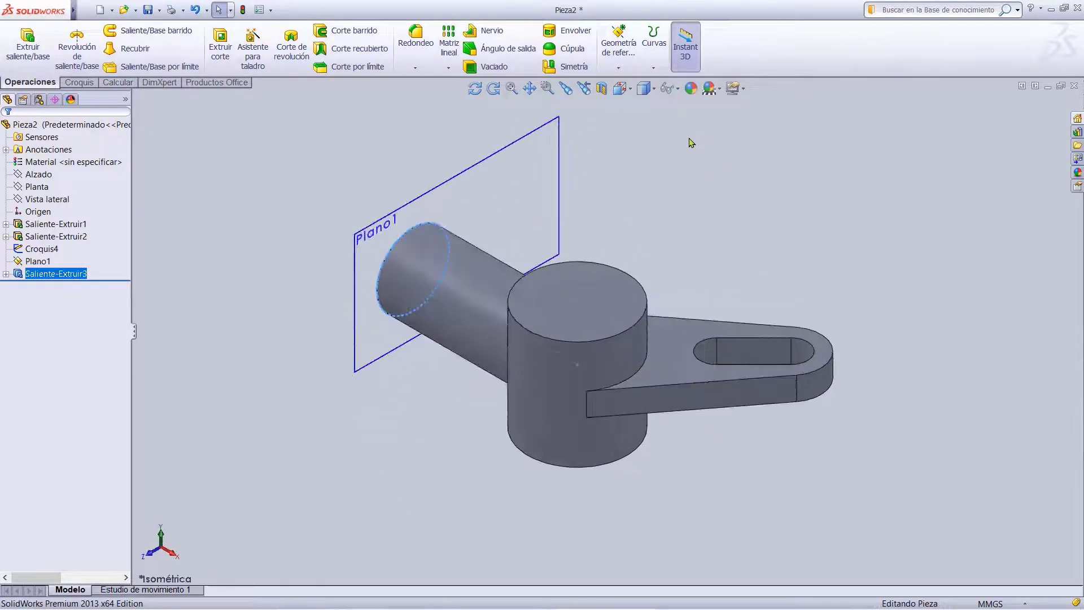
left_click(474, 88)
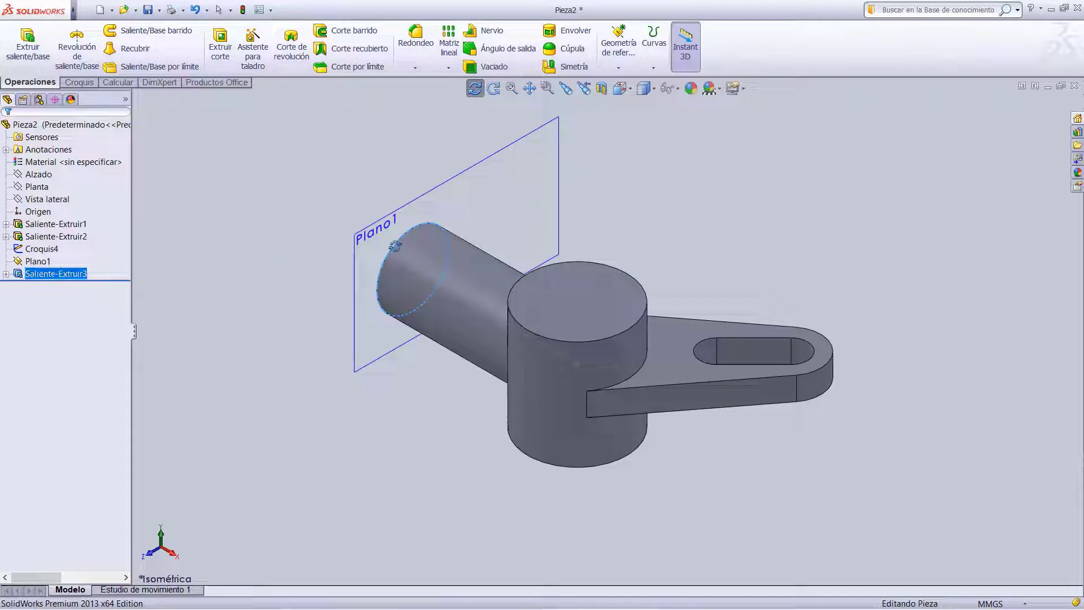
key("Escape")
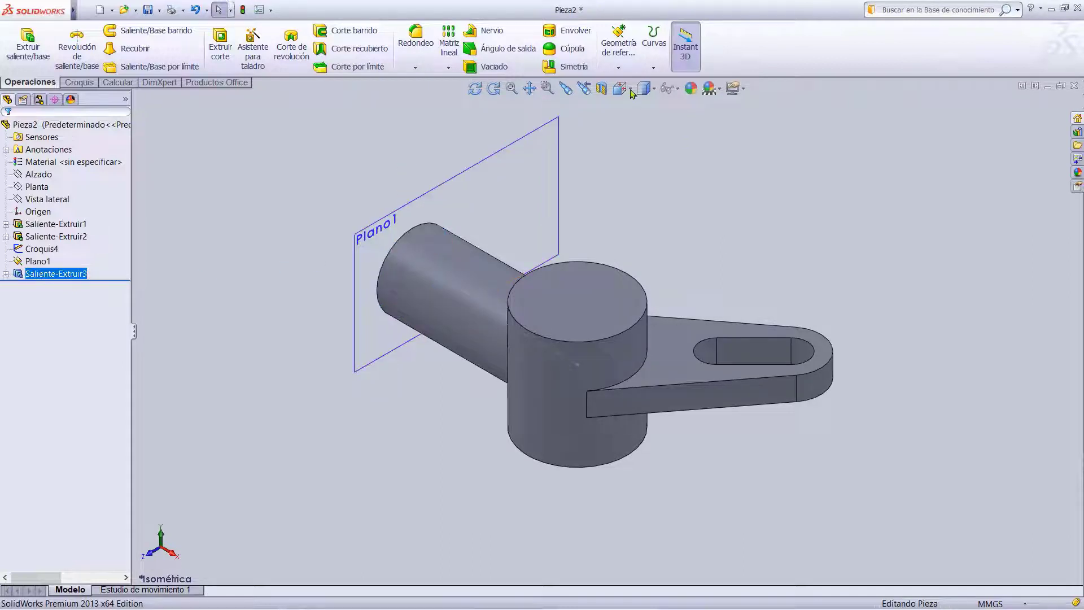
Sketch a corner rectangle about 11 by 4.5 mm on the side cylinder's outer end face, straddling the circle's upper edge.
left_click(630, 89)
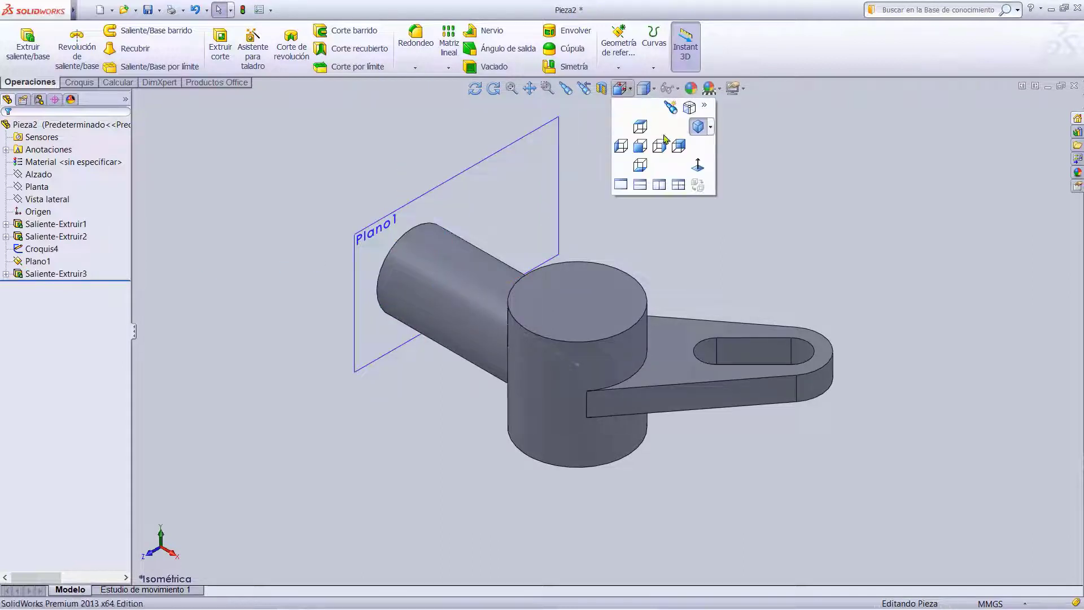
left_click(698, 165)
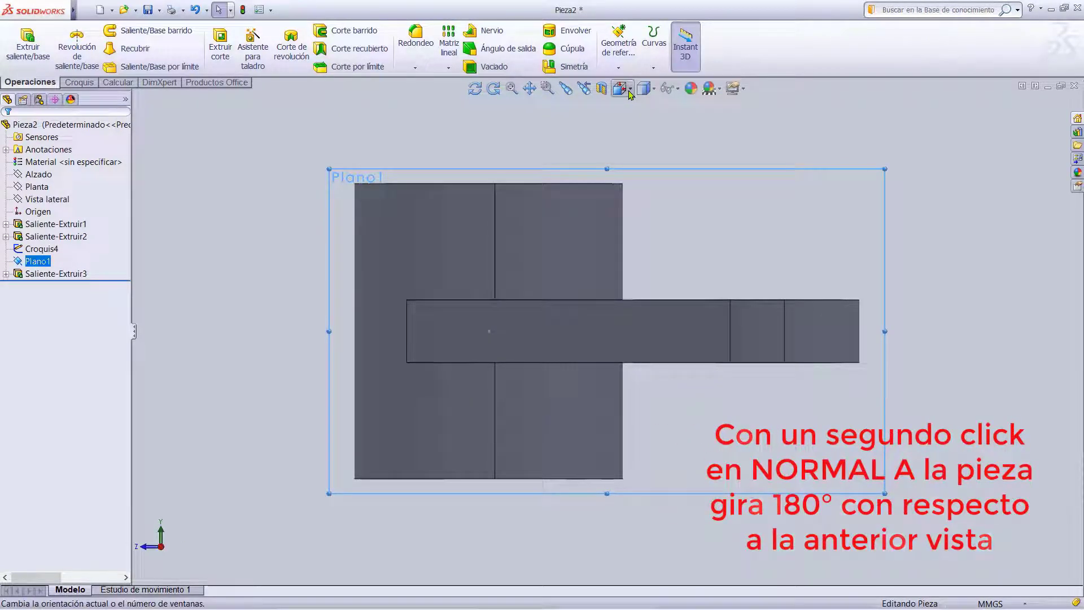
left_click(630, 89)
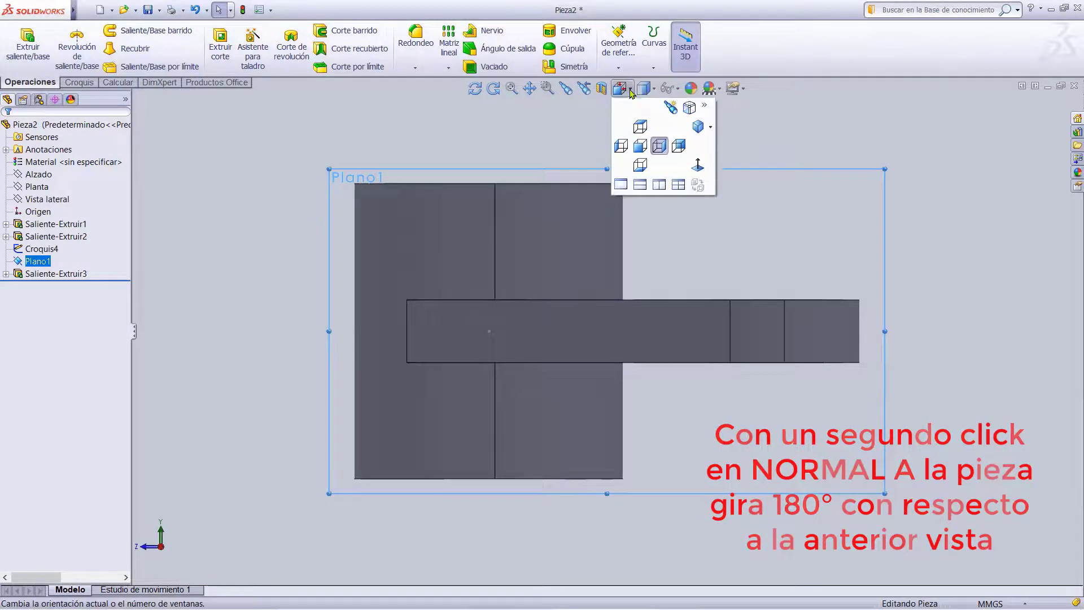
left_click(697, 165)
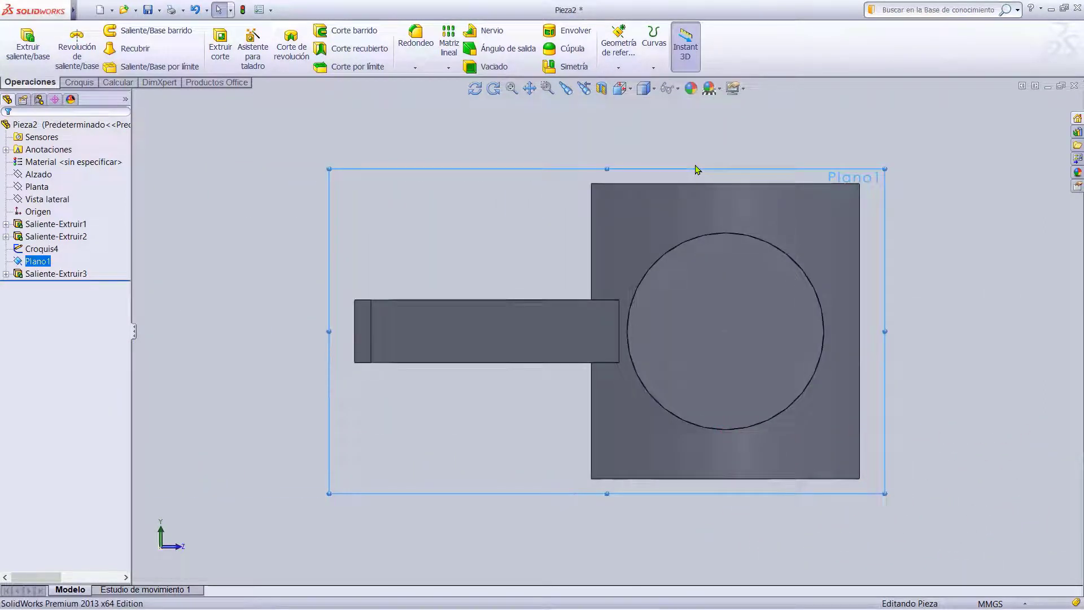
left_click(695, 293)
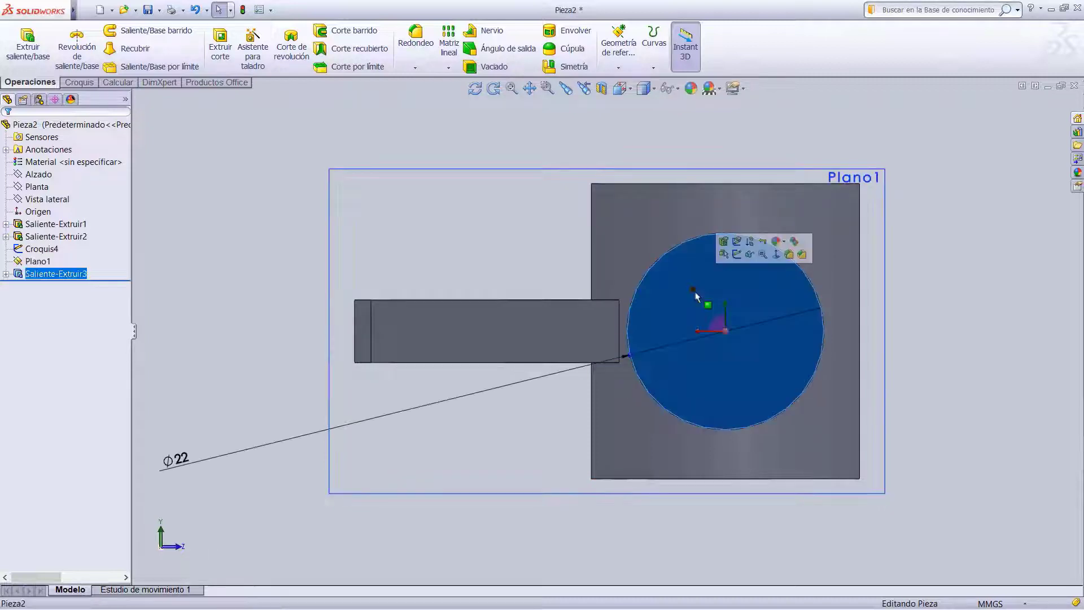
left_click(736, 255)
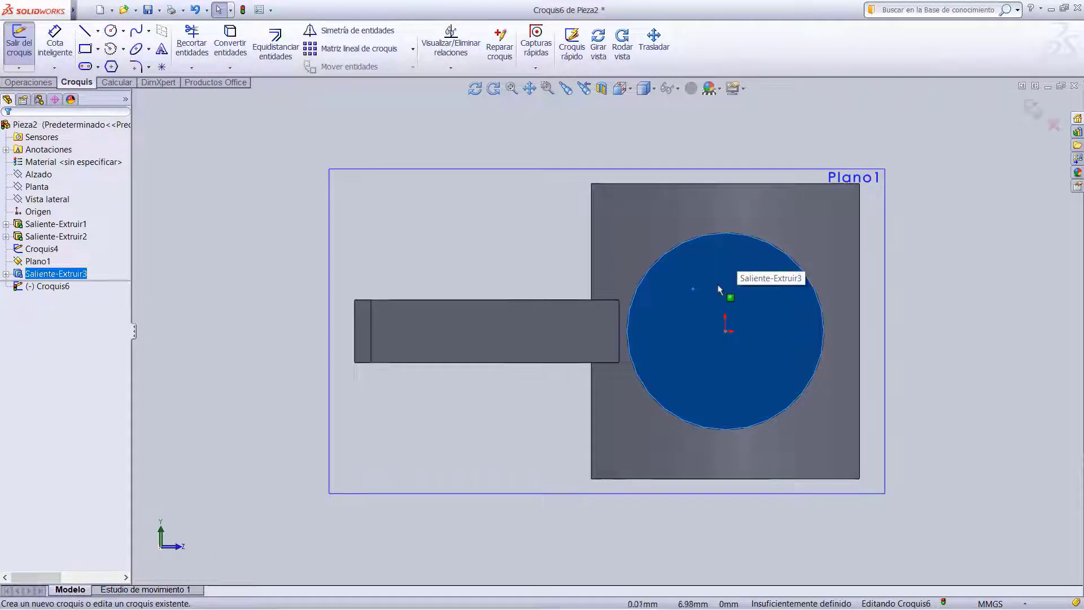
left_click(85, 48)
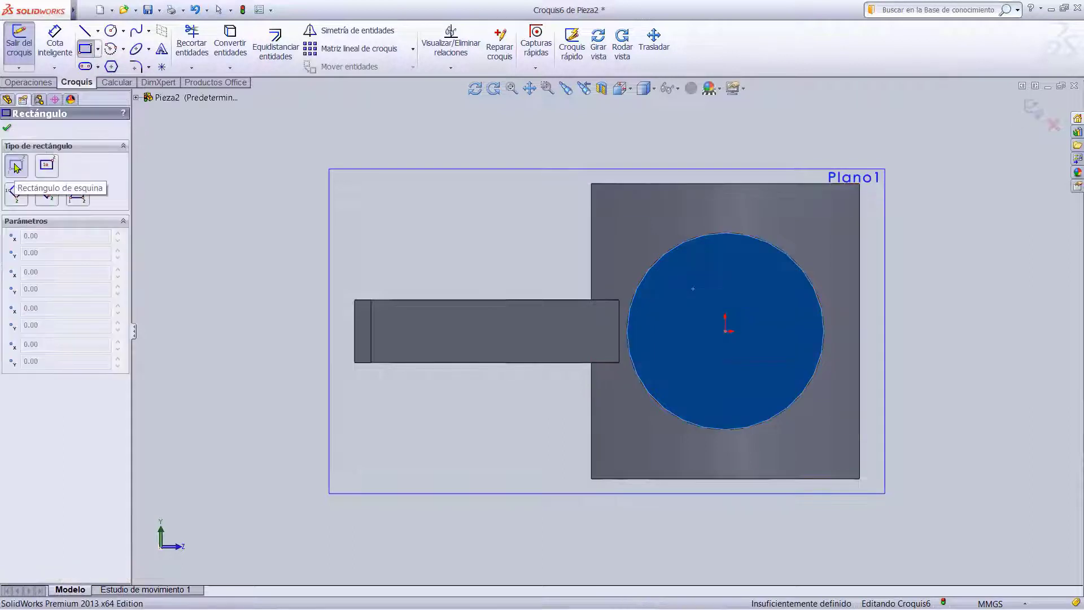
key("Escape")
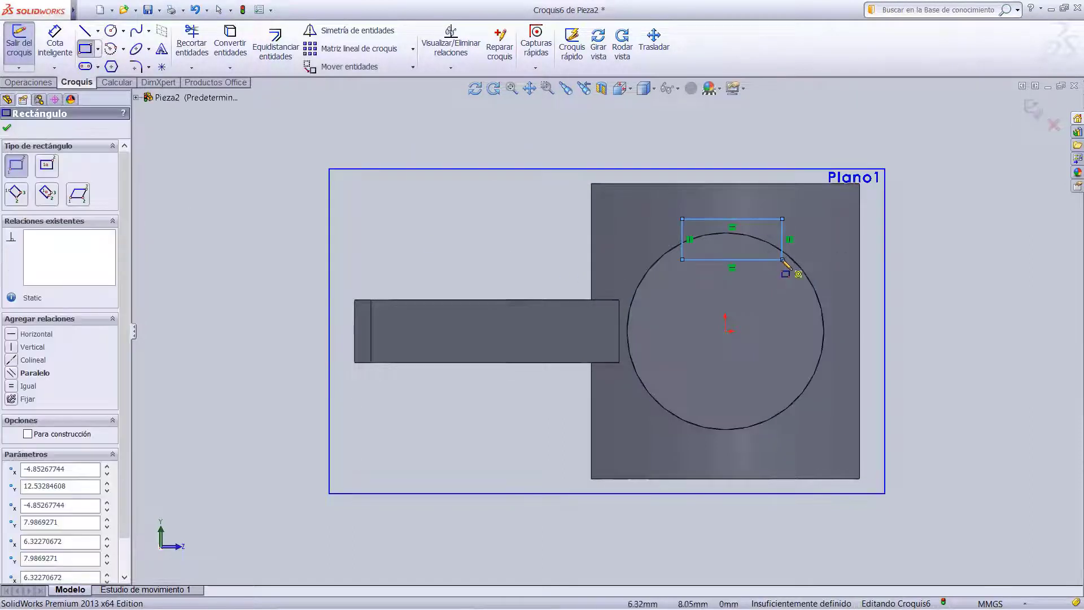
Dimension the rectangle's horizontal width to 12 mm.
left_click(54, 42)
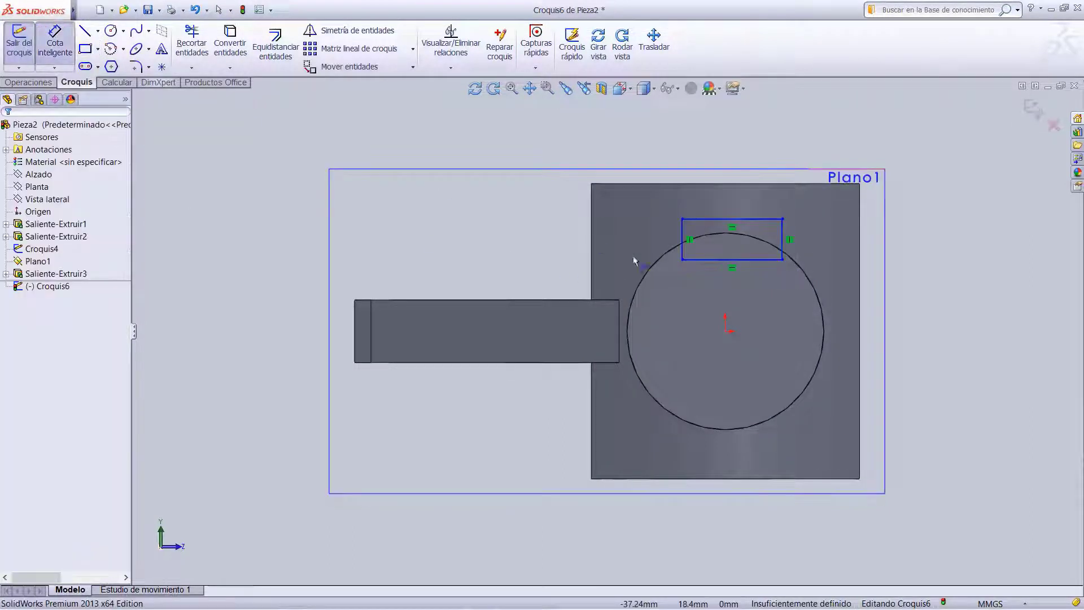
left_click(714, 219)
left_click(734, 145)
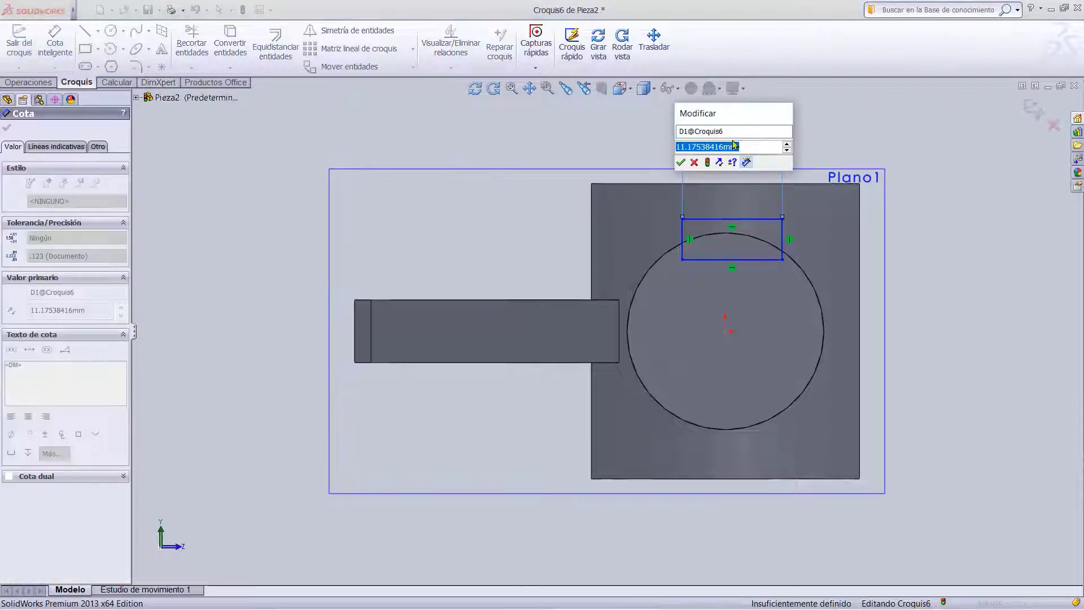
type("12")
key("Return")
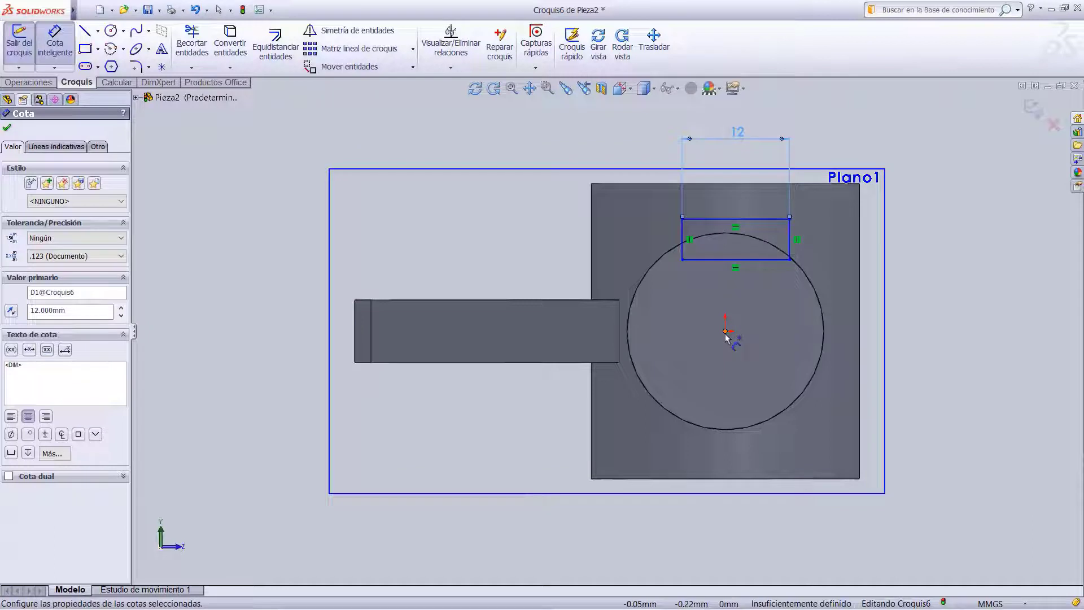
Dimension the vertical distance from the origin to the rectangle's upper edge as 14 mm.
left_click(725, 332)
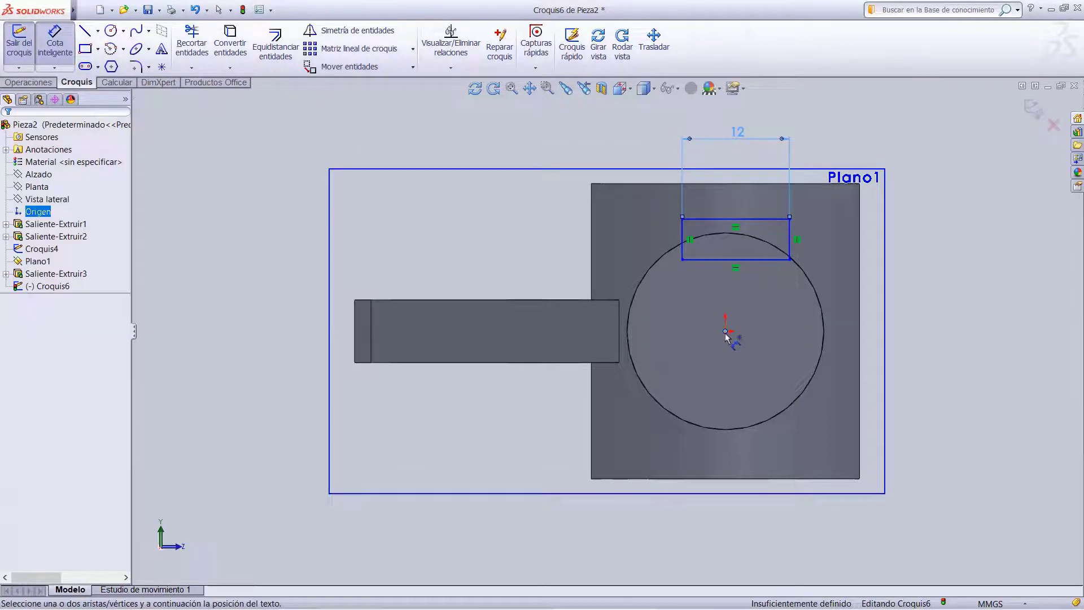
left_click(746, 220)
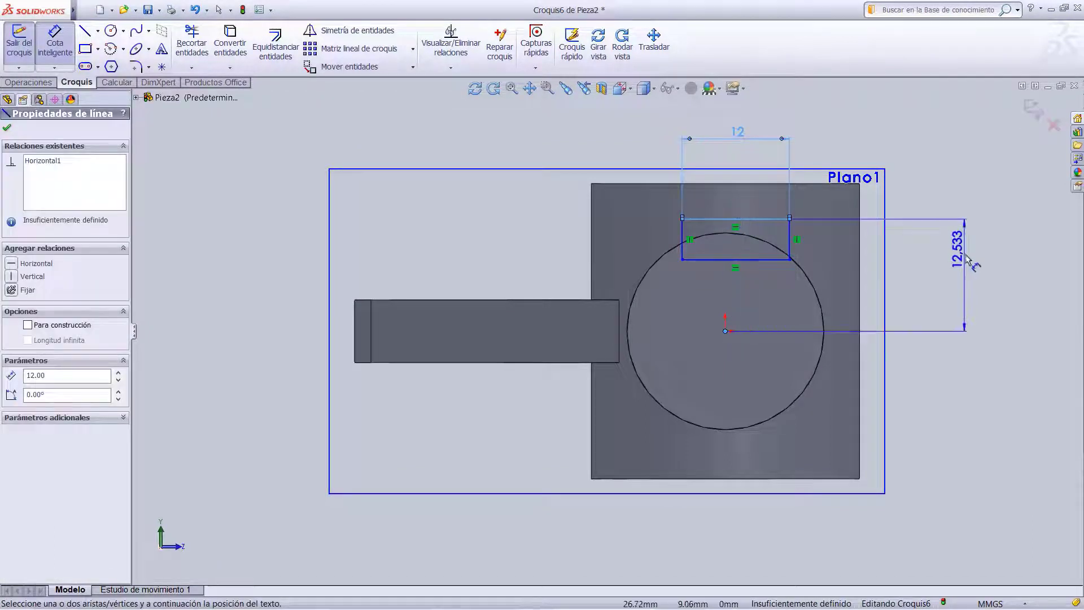
left_click(966, 261)
type("14")
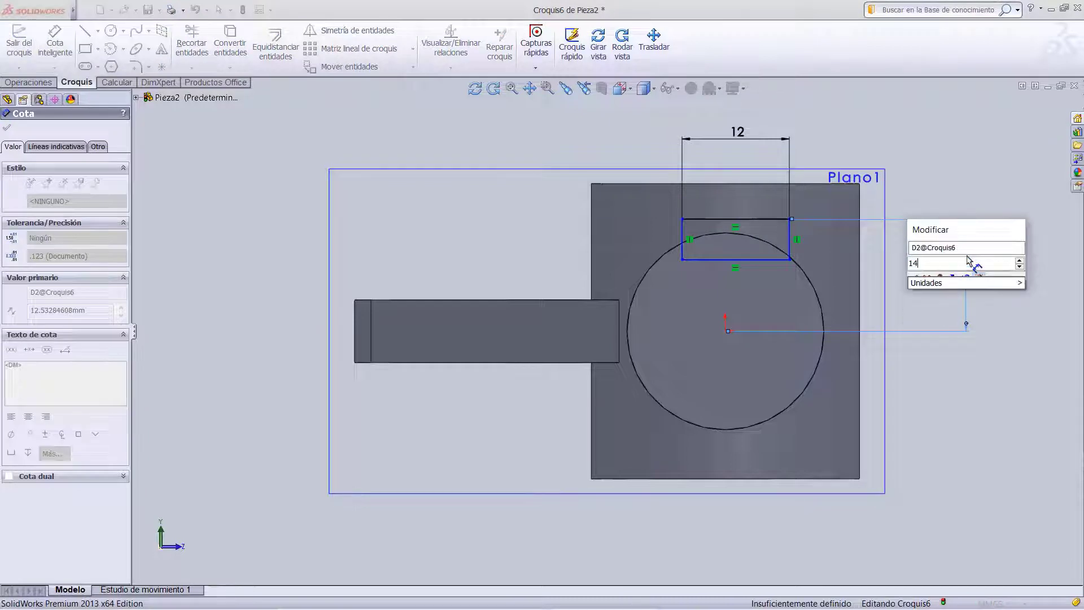
key("Return")
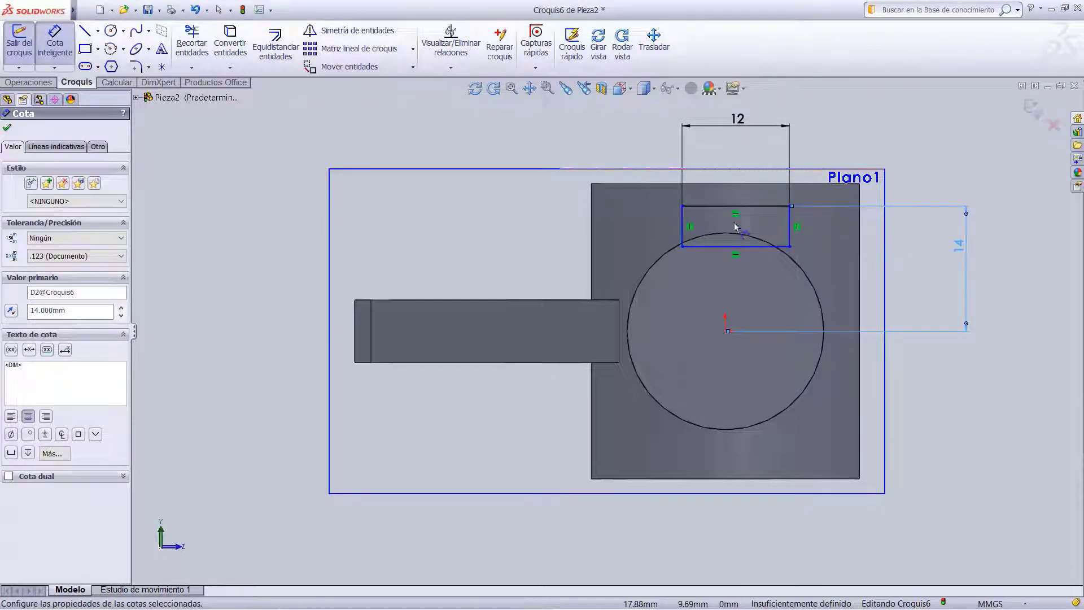
Dimension the rectangle's right vertical edge 6 mm from the origin to centre it, and exit the sketch.
left_click(789, 238)
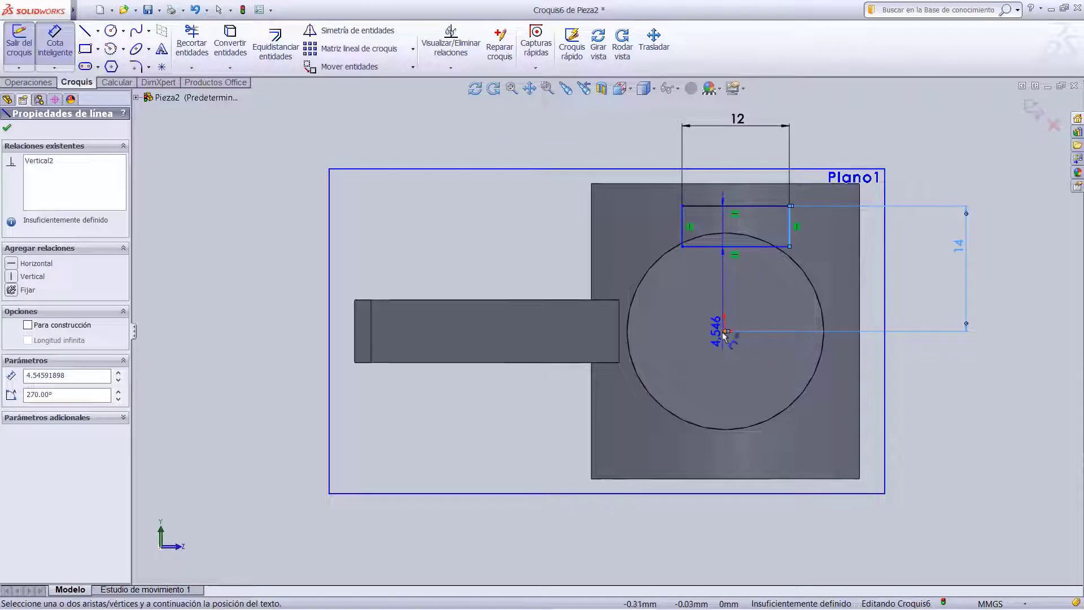
left_click(726, 333)
left_click(750, 423)
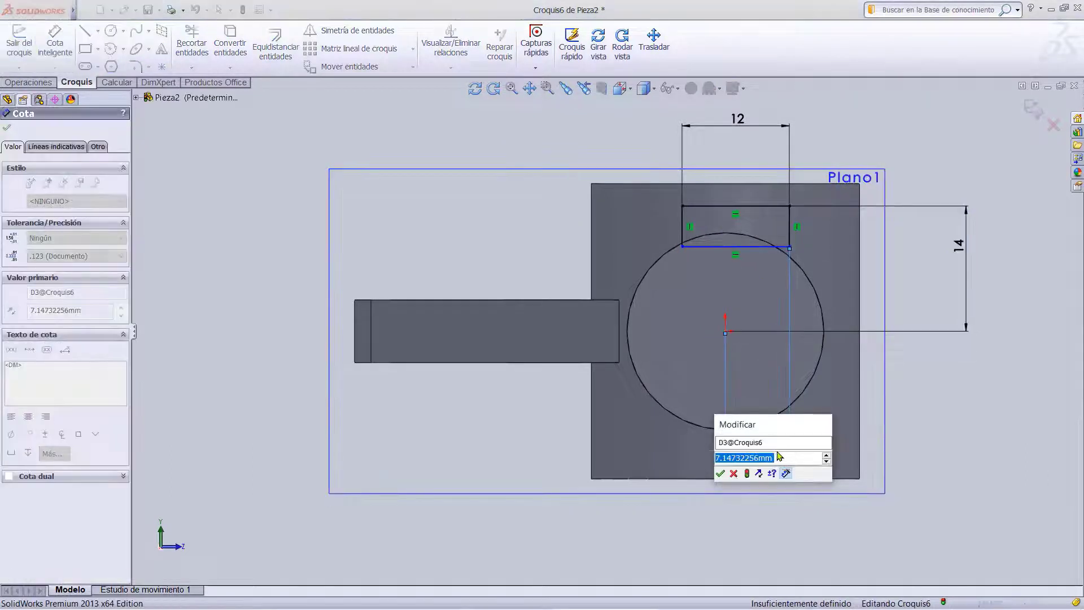
type("6")
key("Return")
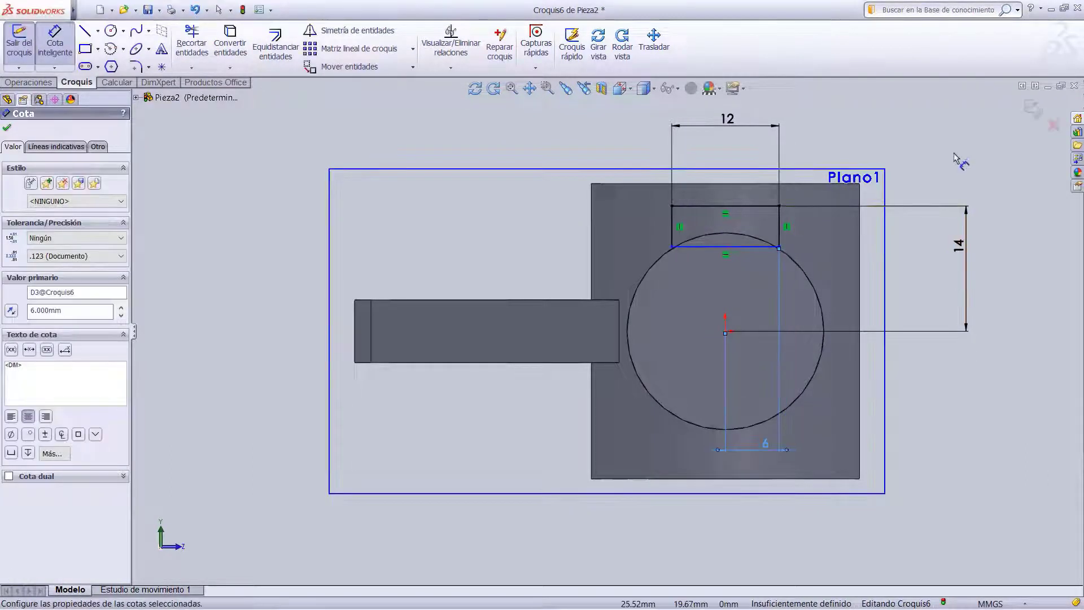
left_click(1031, 111)
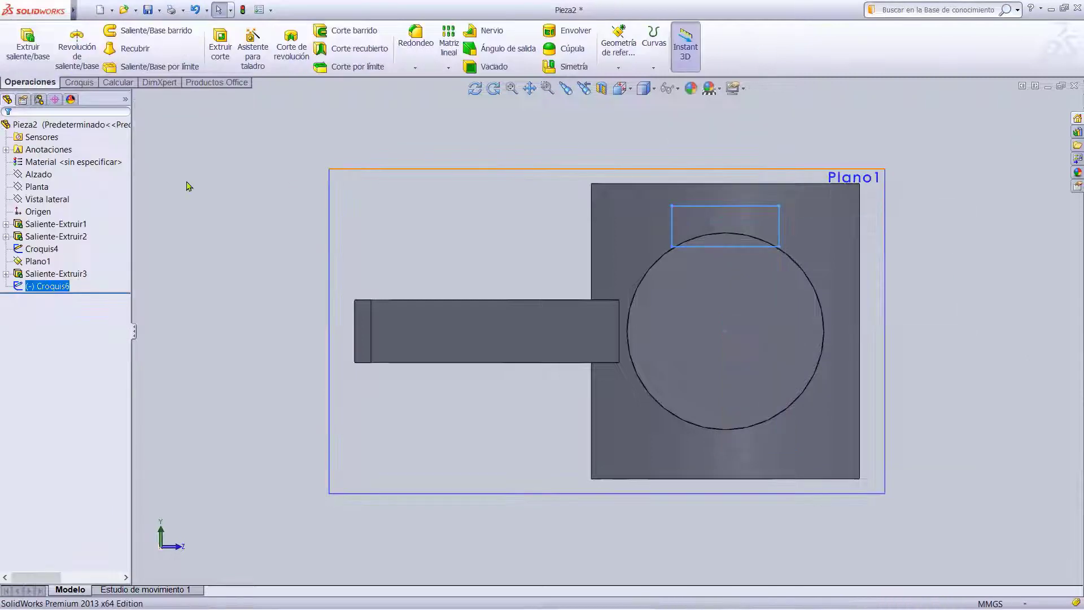
Extrude the rectangle 18 mm as a merged boss, with the direction reversed so it runs along the side cylinder toward the central one.
left_click(22, 49)
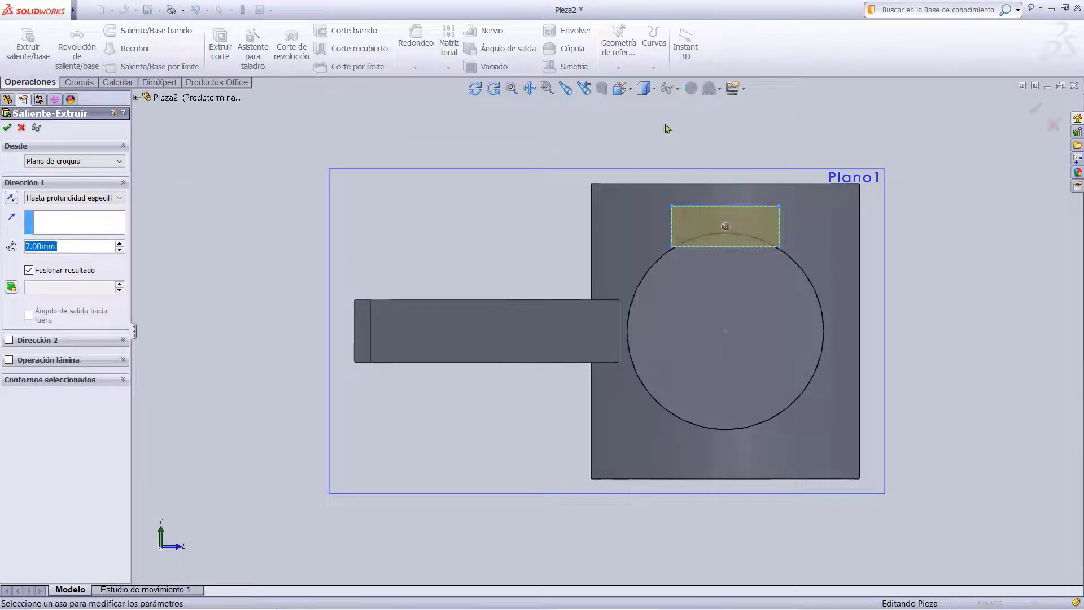
left_click(619, 88)
left_click(698, 127)
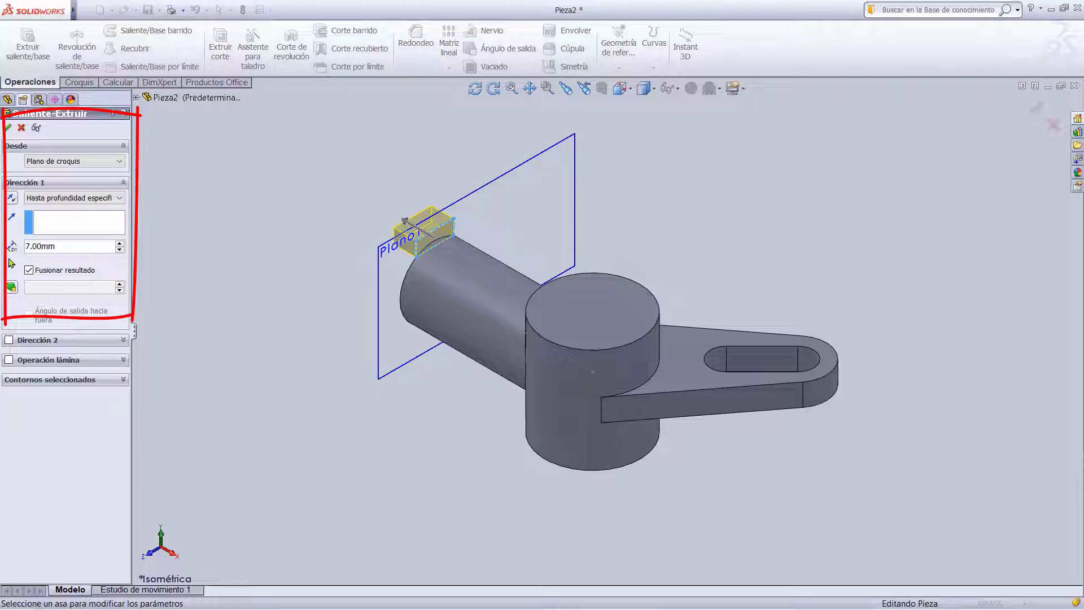
left_click(12, 198)
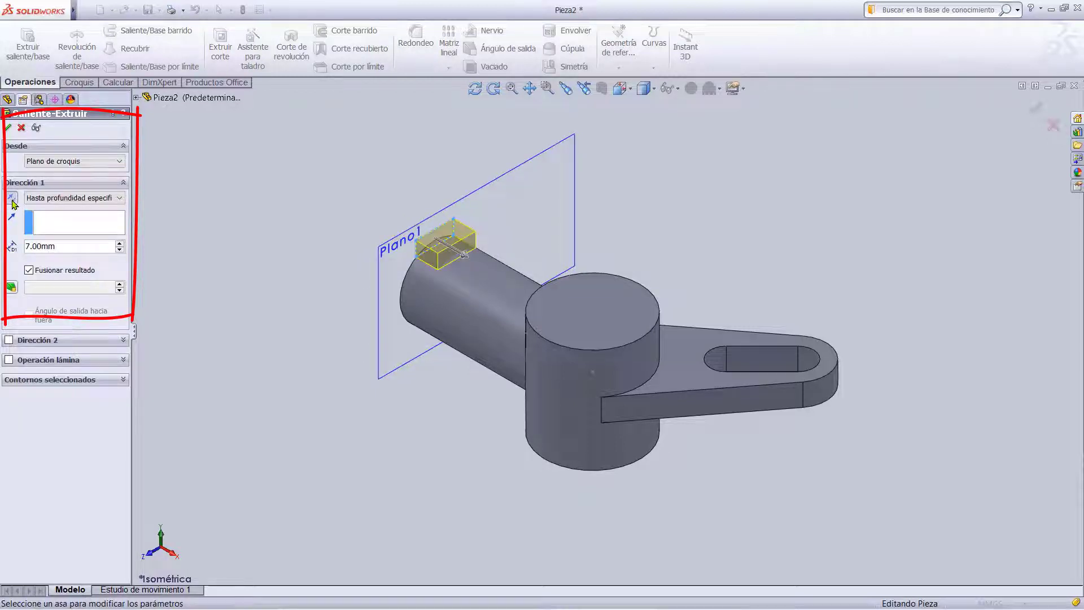
double_click(75, 244)
type("18")
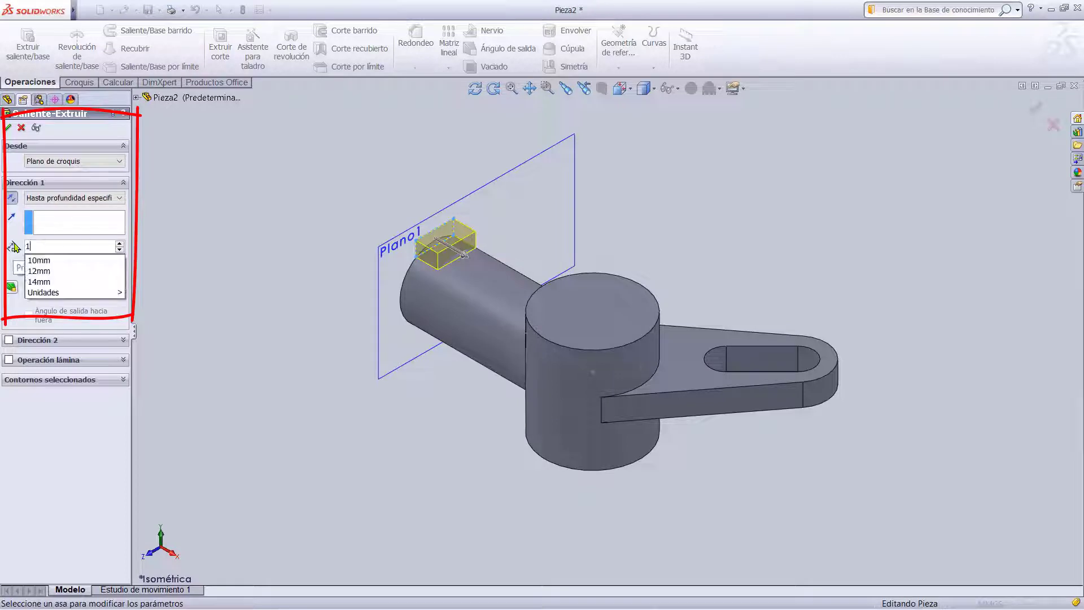
mouse_move(67, 260)
left_click(155, 278)
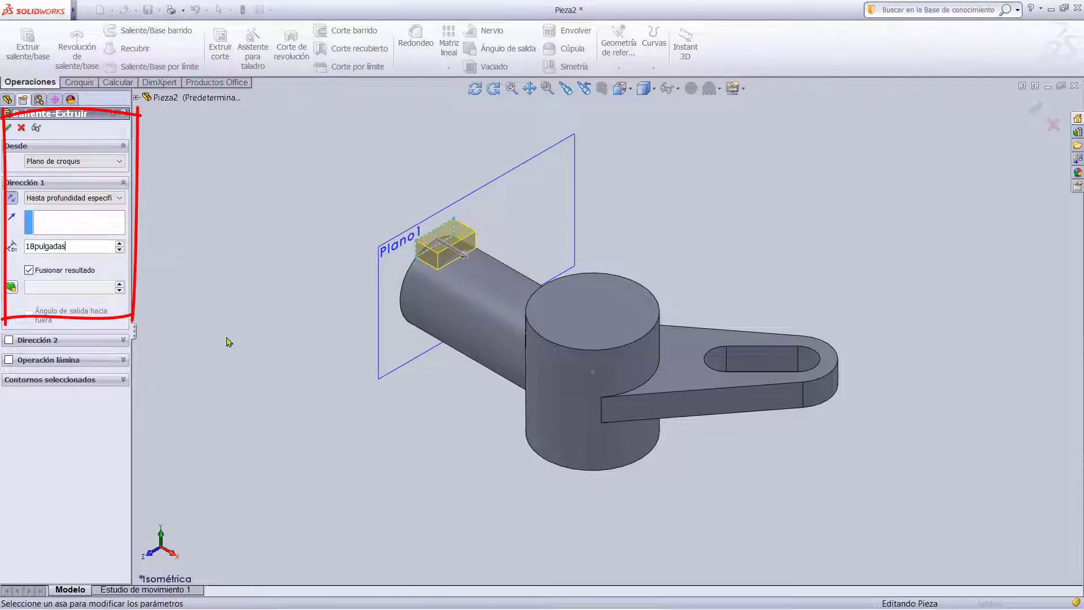
key("Return")
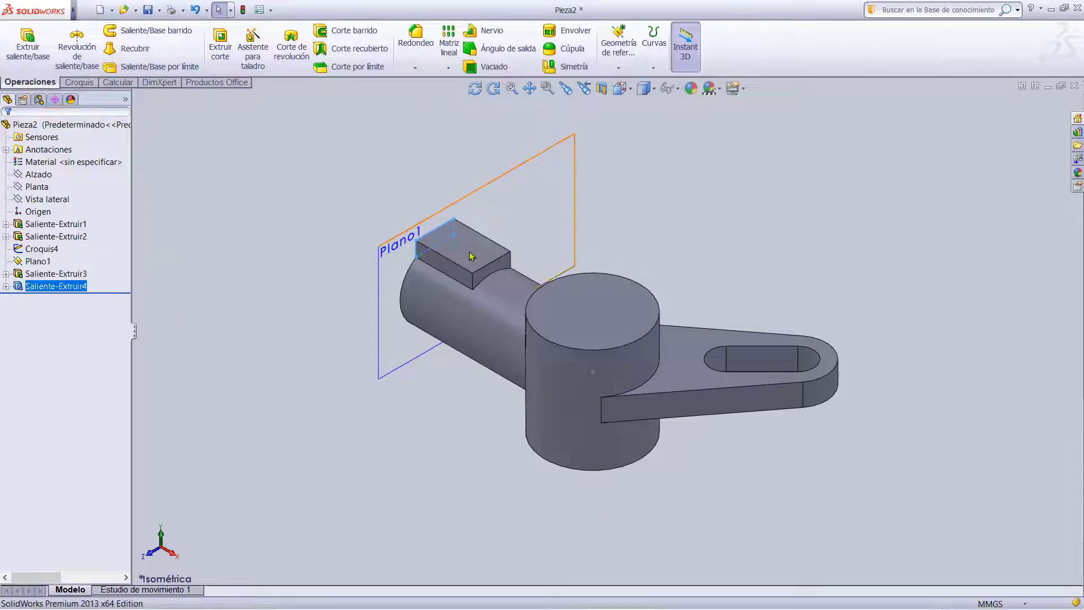
Sketch a circle about 9 mm in diameter on the rectangular block's upper face, centred on the construction line along the cylinder axis.
left_click(471, 255)
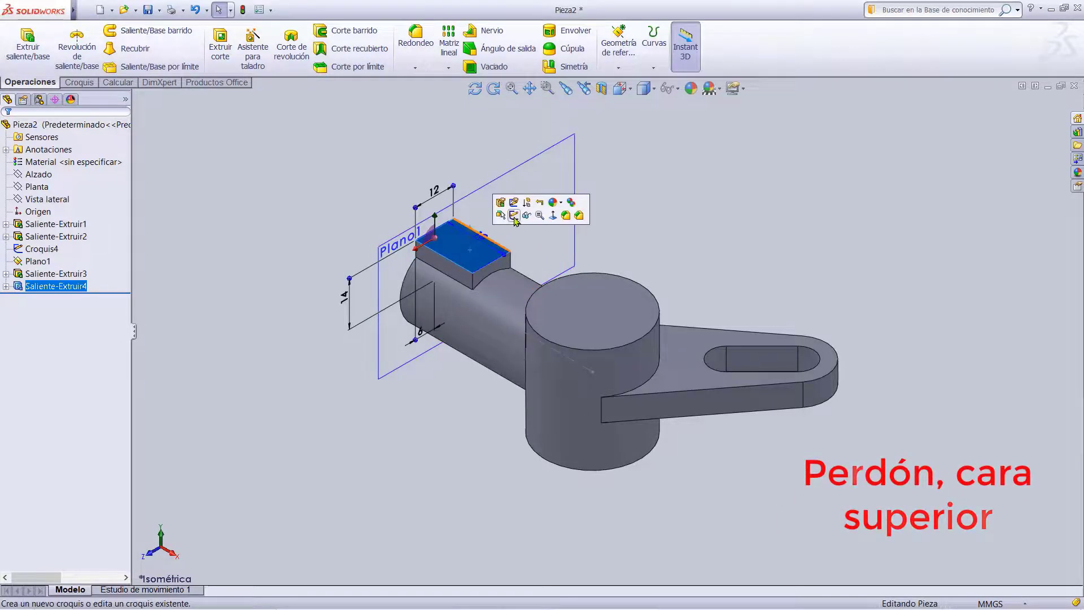
left_click(553, 215)
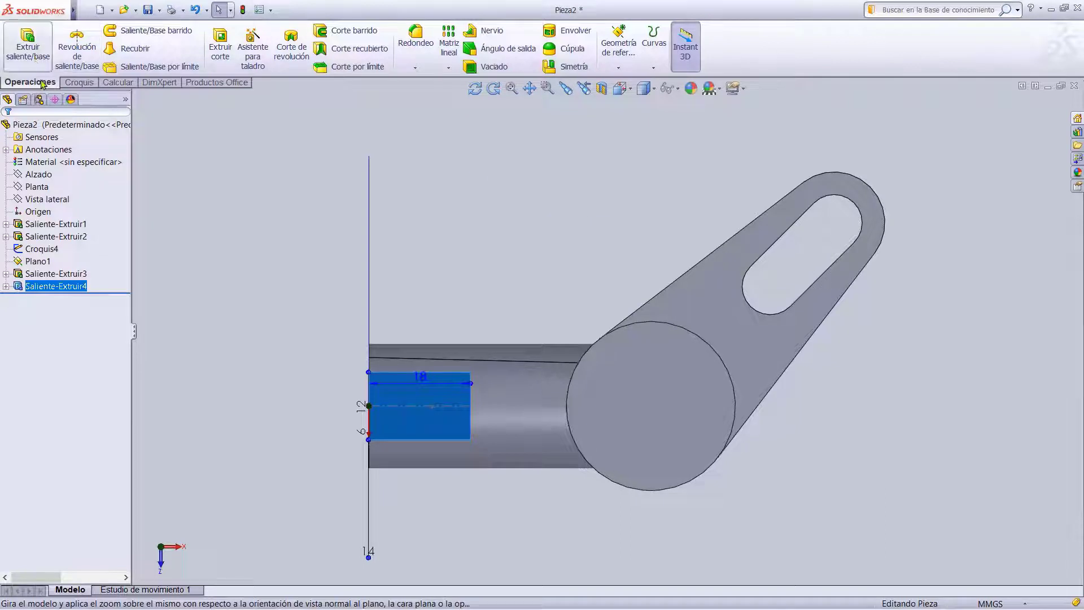
left_click(76, 81)
left_click(112, 32)
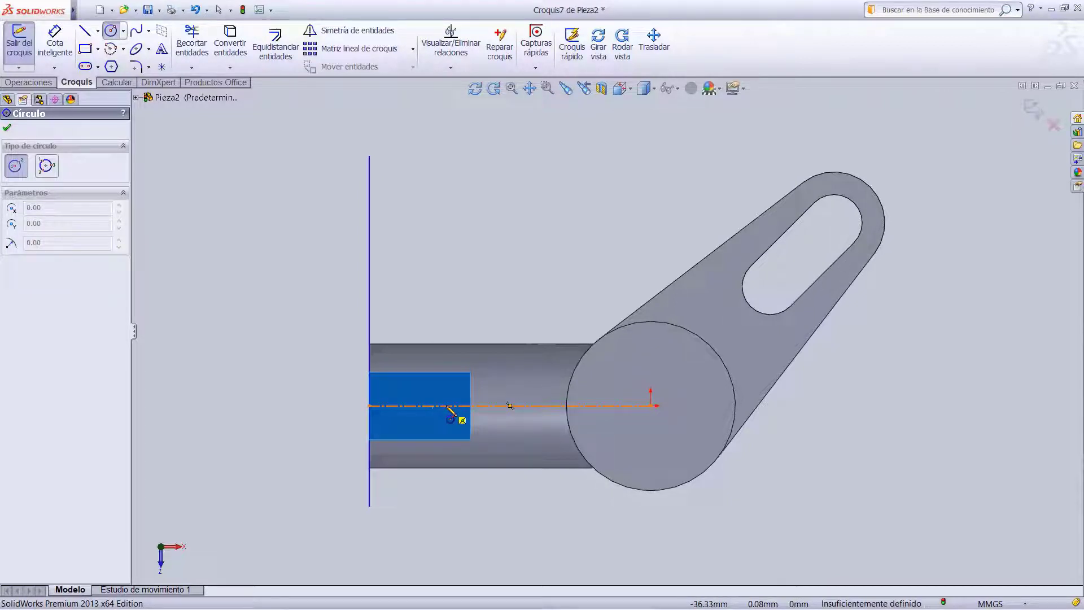
scroll(448, 406, "down", 5)
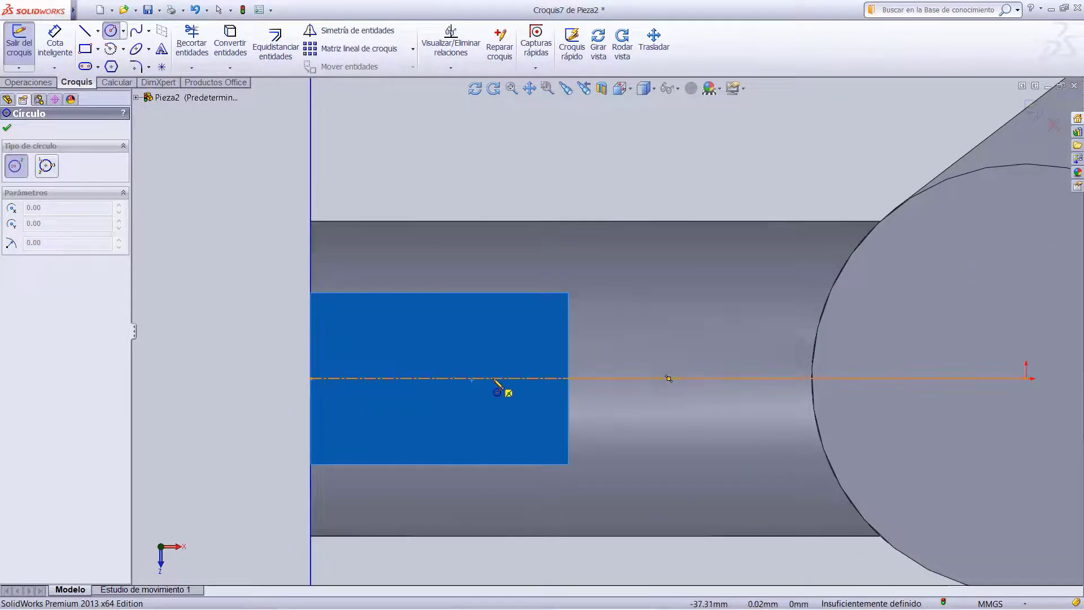
left_click_drag(495, 380, 559, 378)
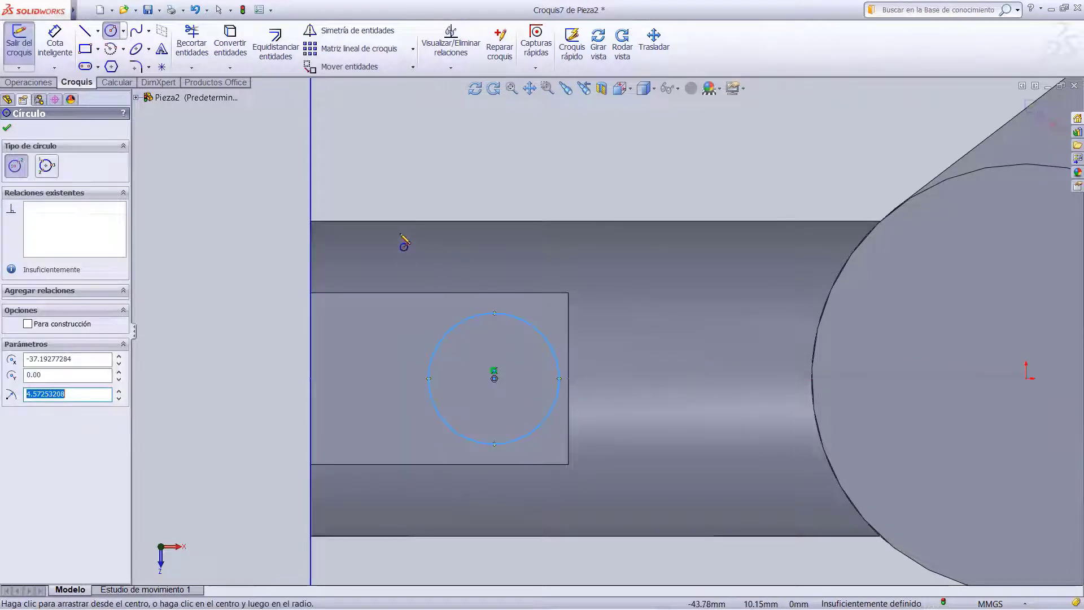
key("Escape")
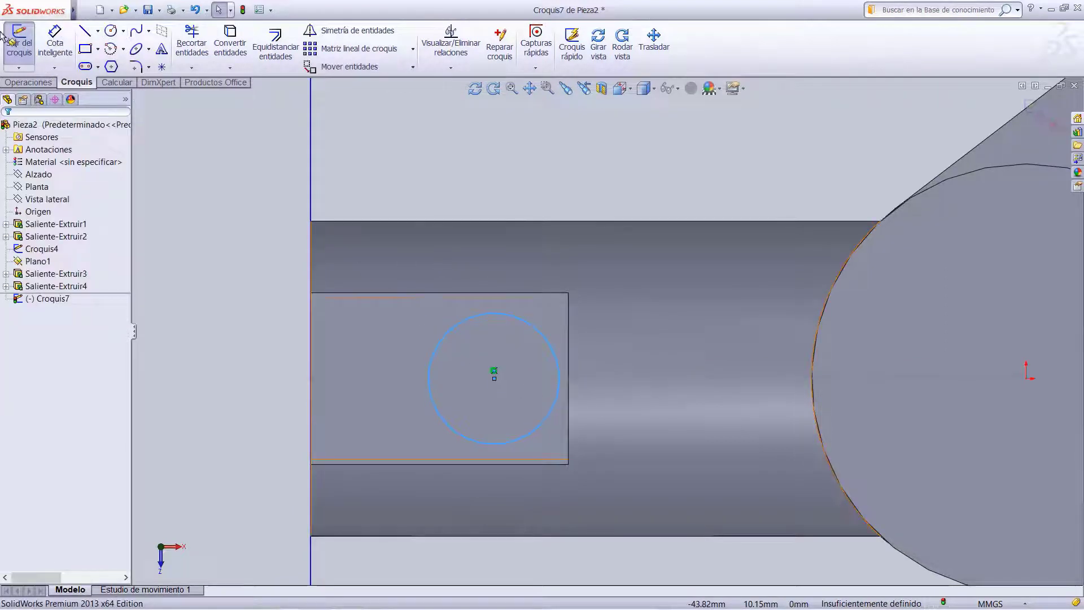
Dimension the diameter of the circle on the block's upper face to 6 mm.
left_click(54, 36)
left_click(560, 337)
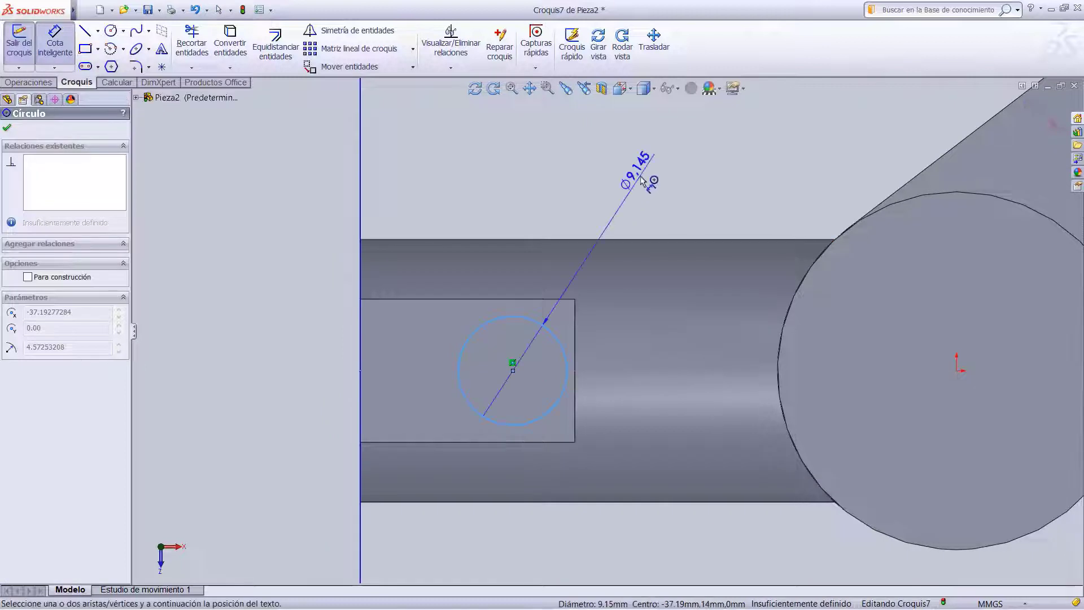
left_click(651, 169)
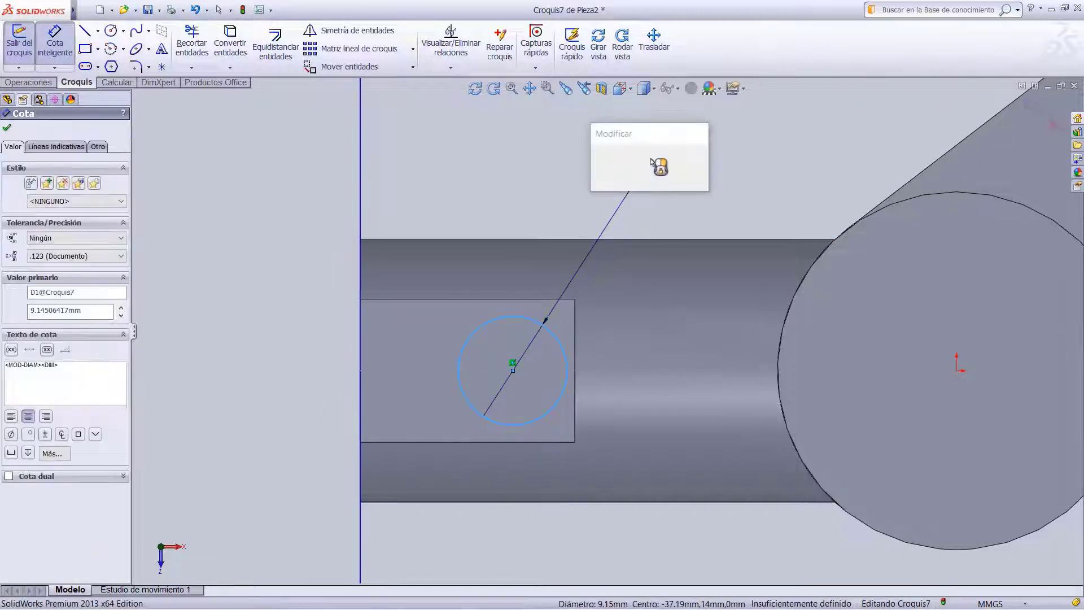
type("6")
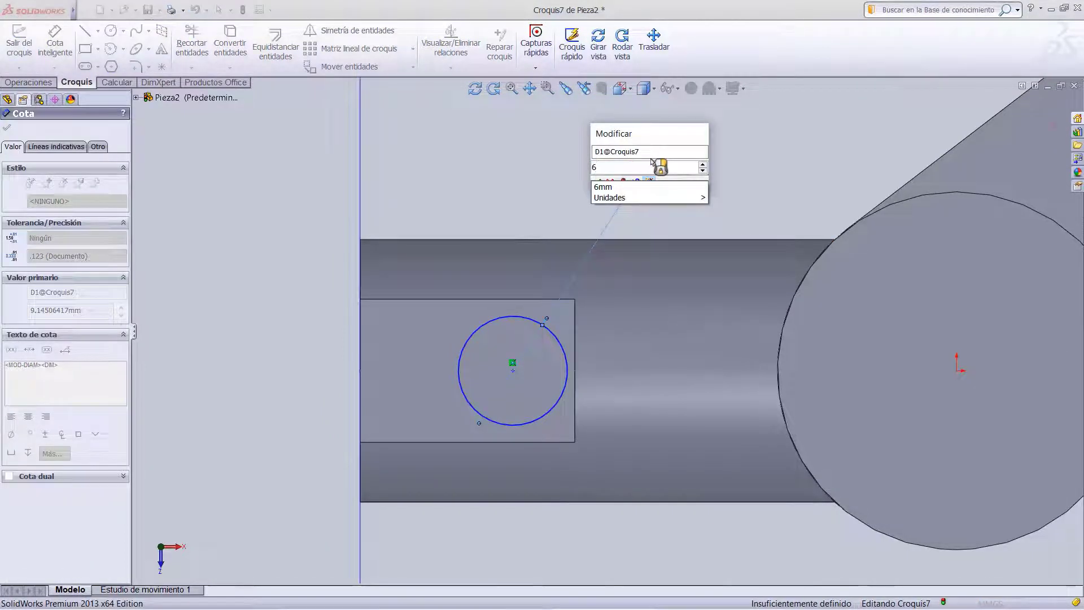
key("Return")
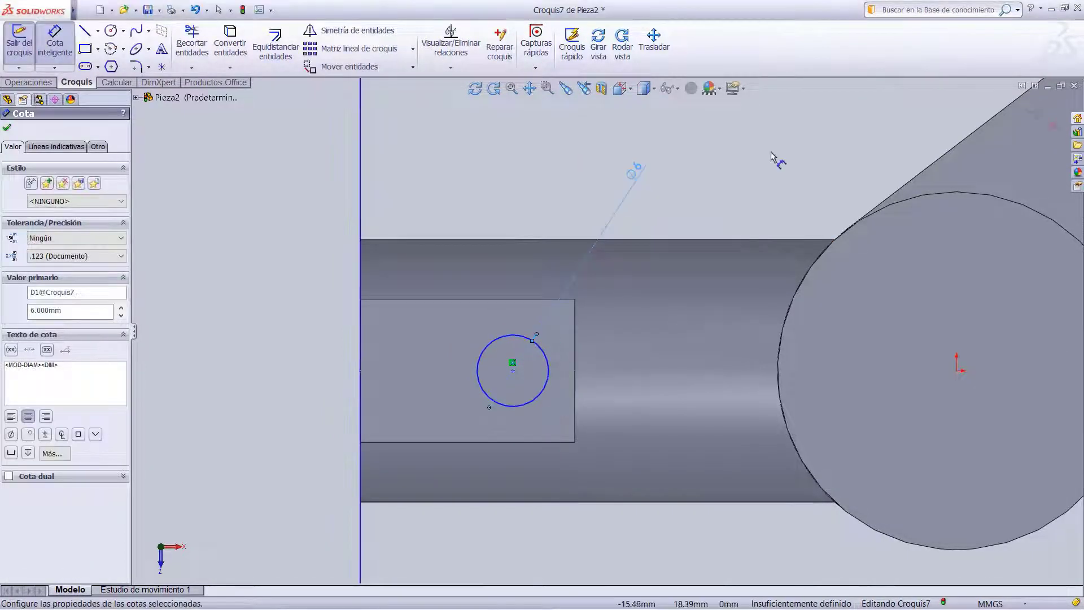
left_click(513, 370)
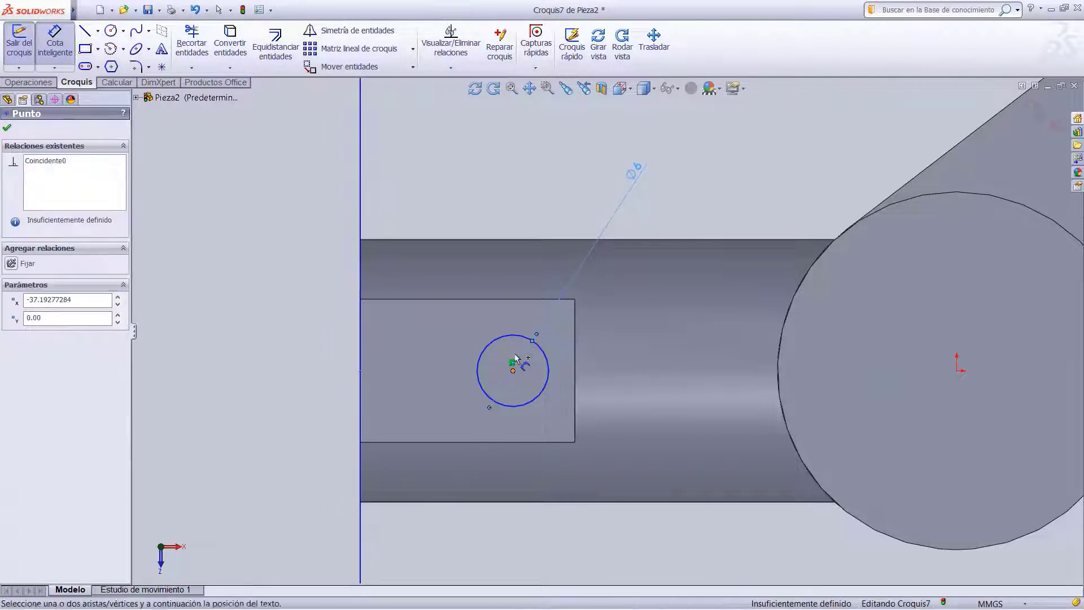
left_click(370, 298)
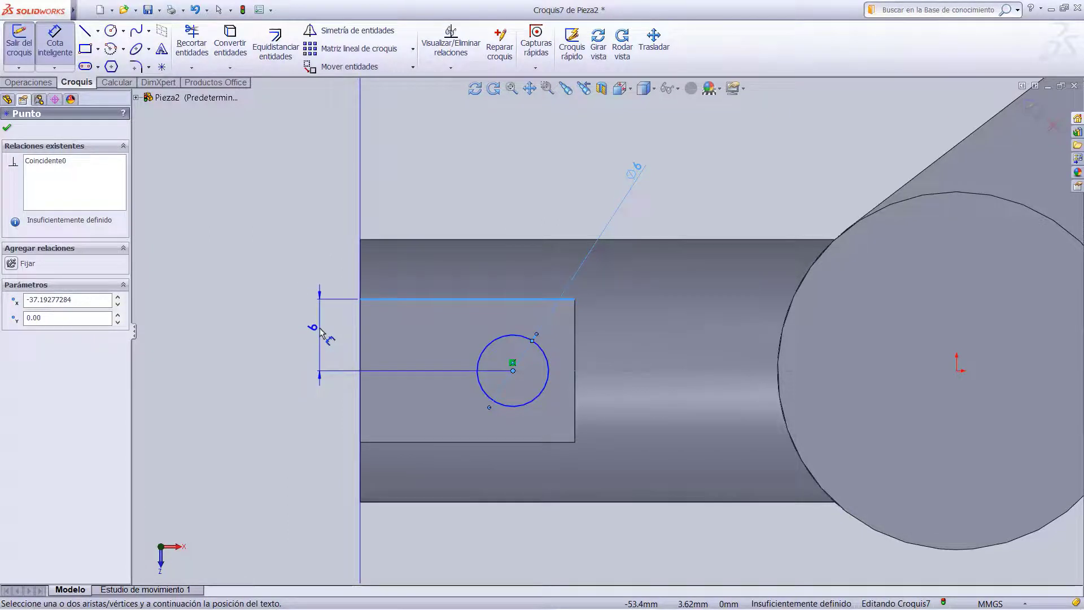
key("Escape")
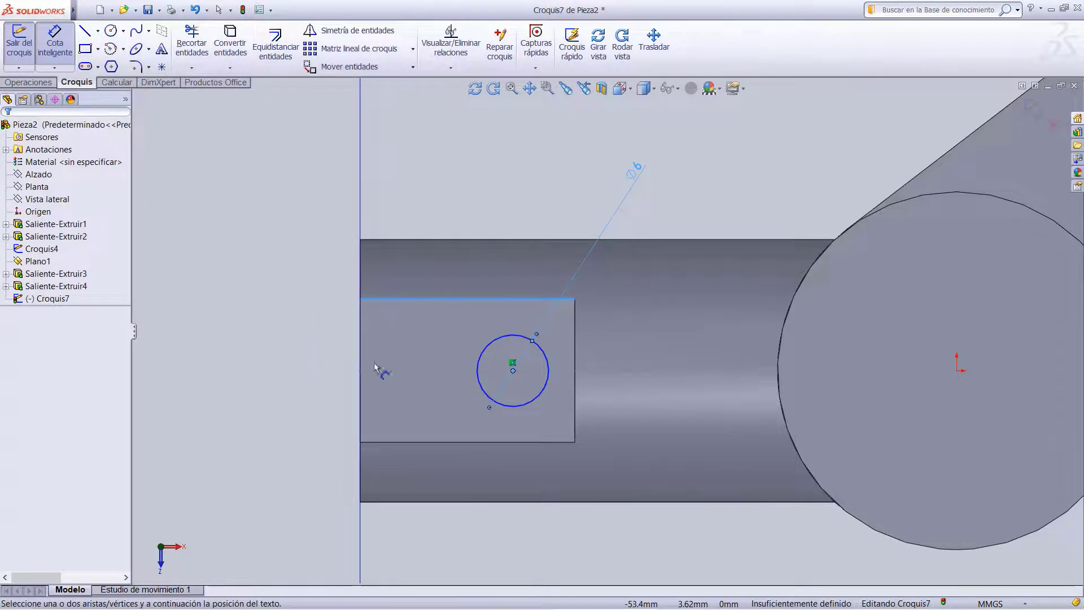
Dimension the circle's centre 6 mm from the block edge facing the central cylinder, and exit the sketch.
scroll(514, 376, "down", 4)
left_click(517, 357)
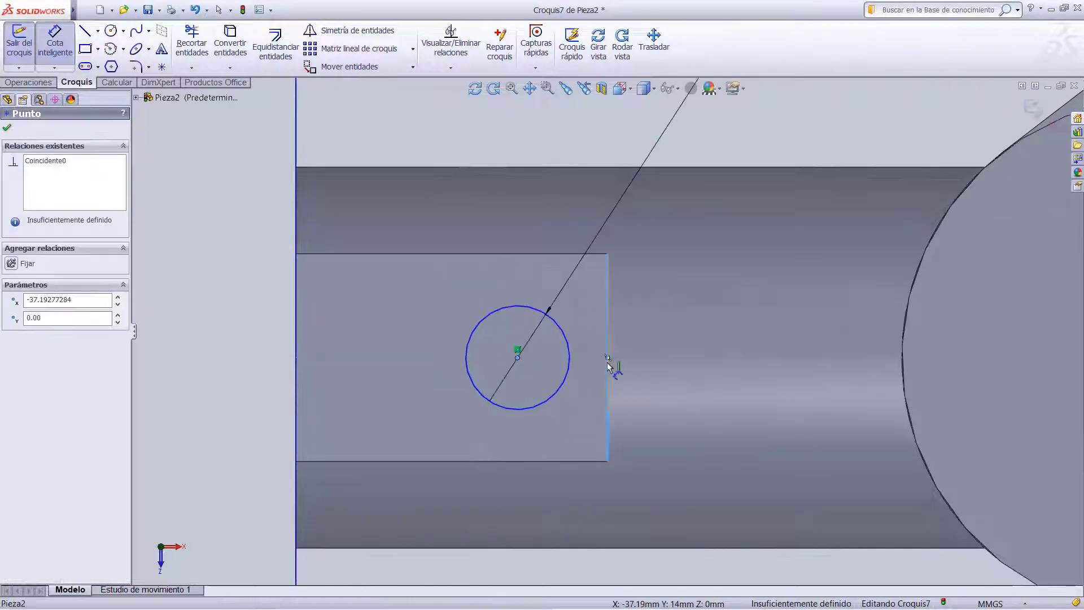
left_click(608, 367)
left_click(582, 214)
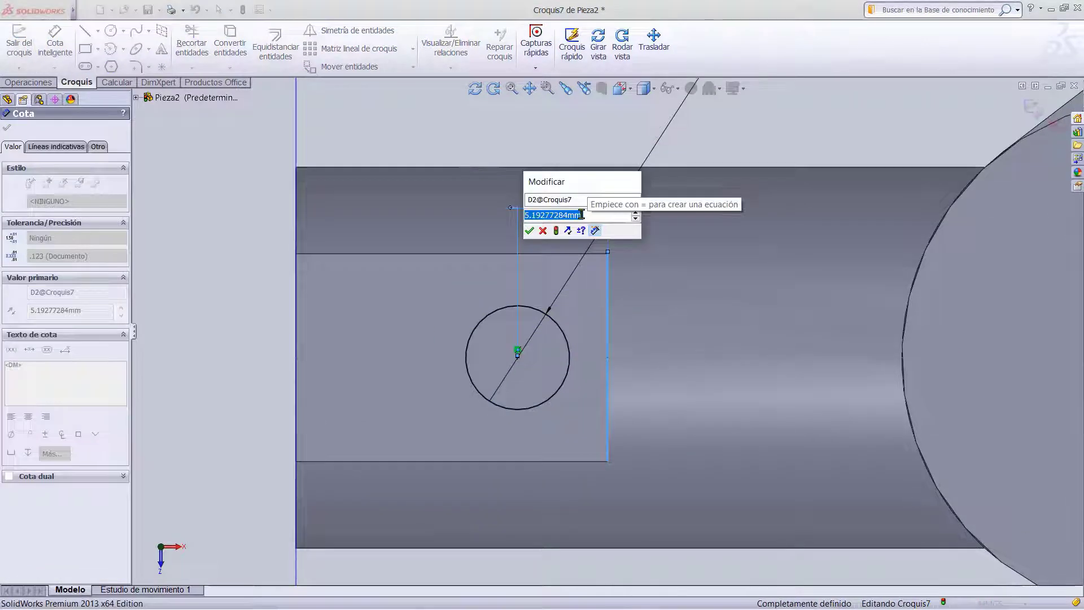
type("6")
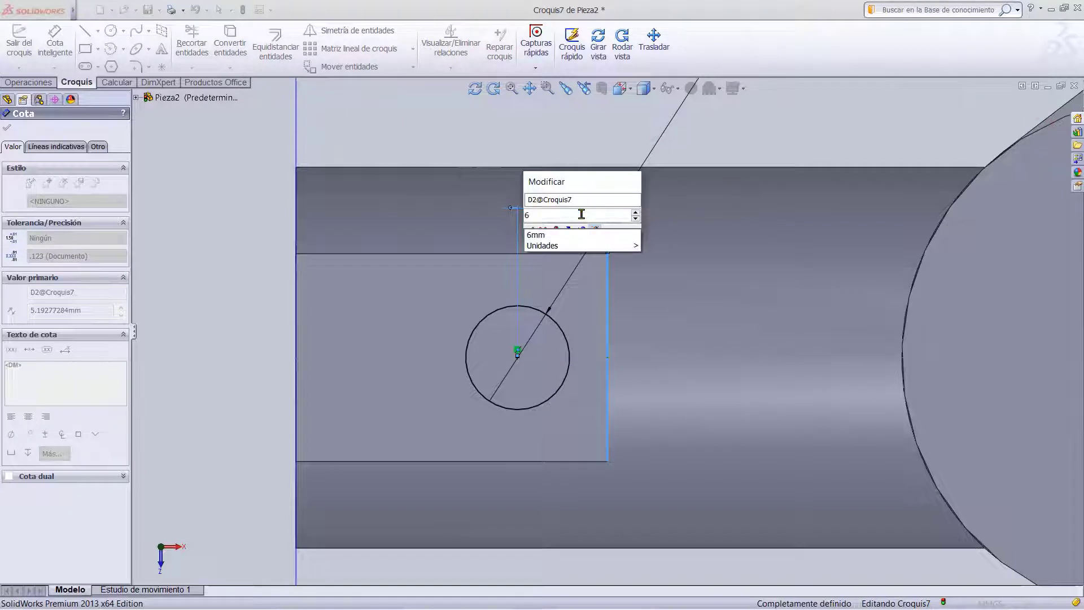
key("Return")
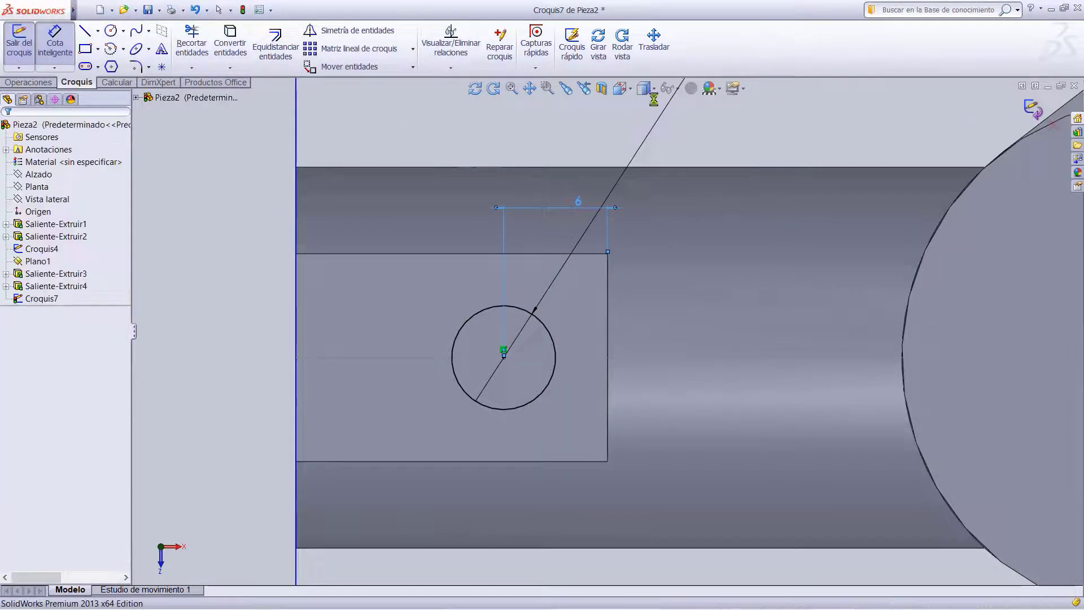
Cut-extrude the 6 mm circle 18 mm deep from the block's upper face down into the side cylinder.
left_click(623, 90)
left_click(701, 130)
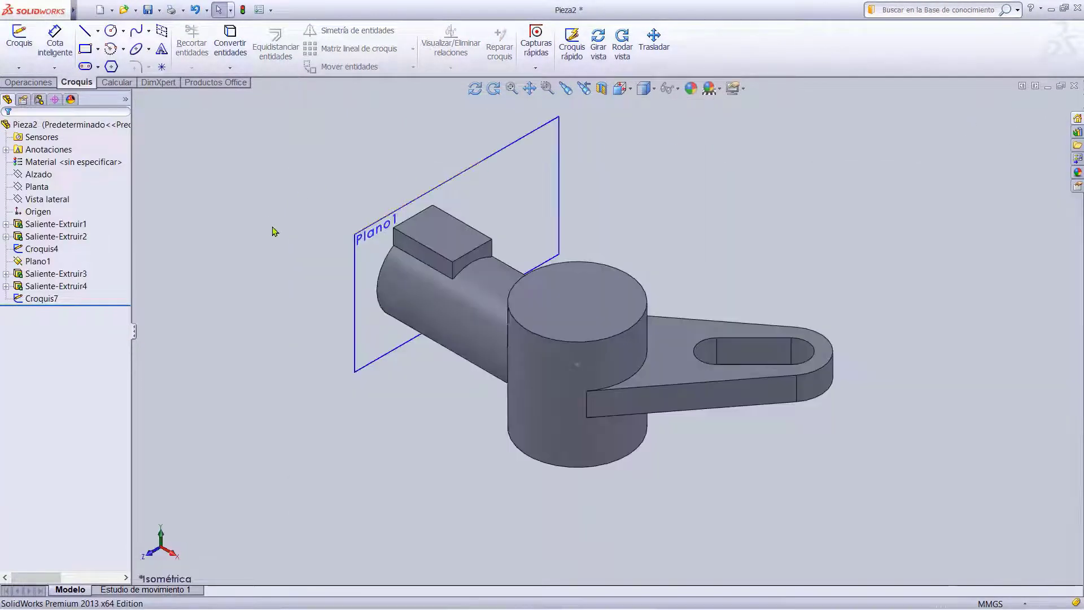
scroll(307, 168, "up", 1)
scroll(309, 169, "down", 2)
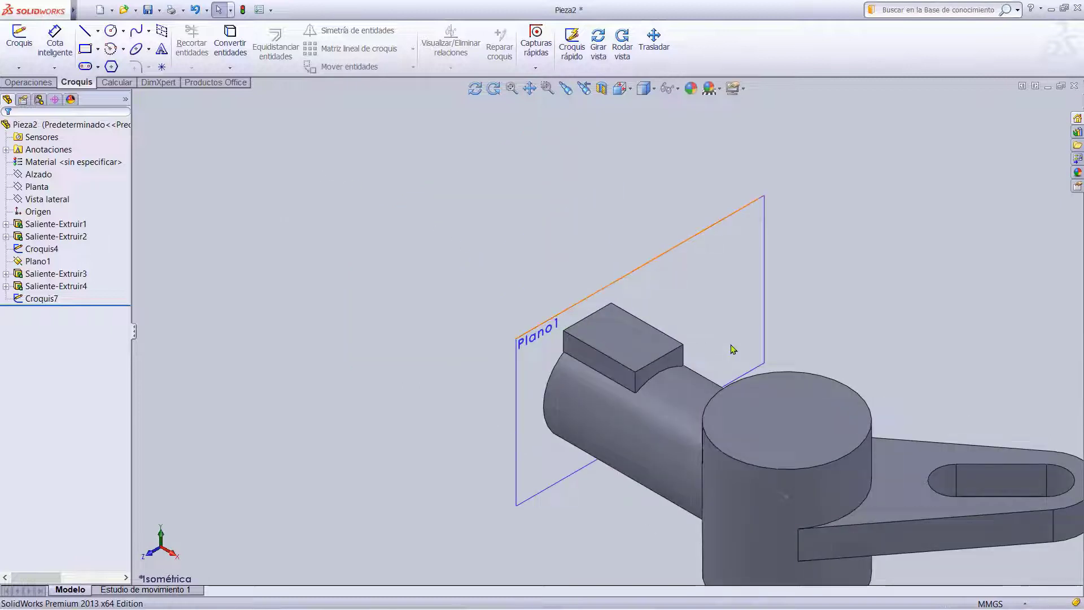
scroll(732, 349, "down", 1)
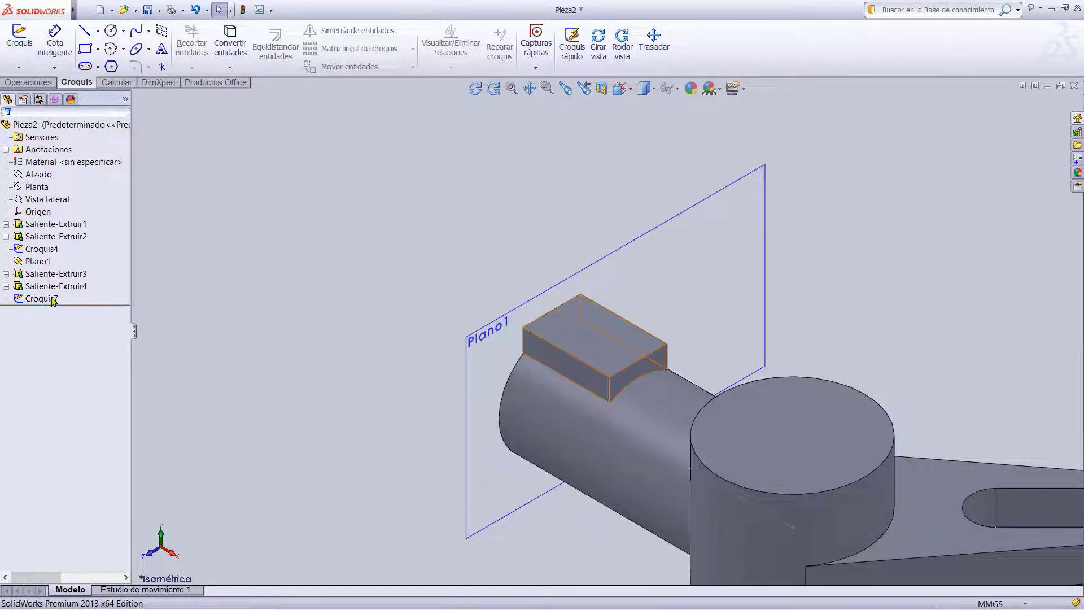
left_click(51, 298)
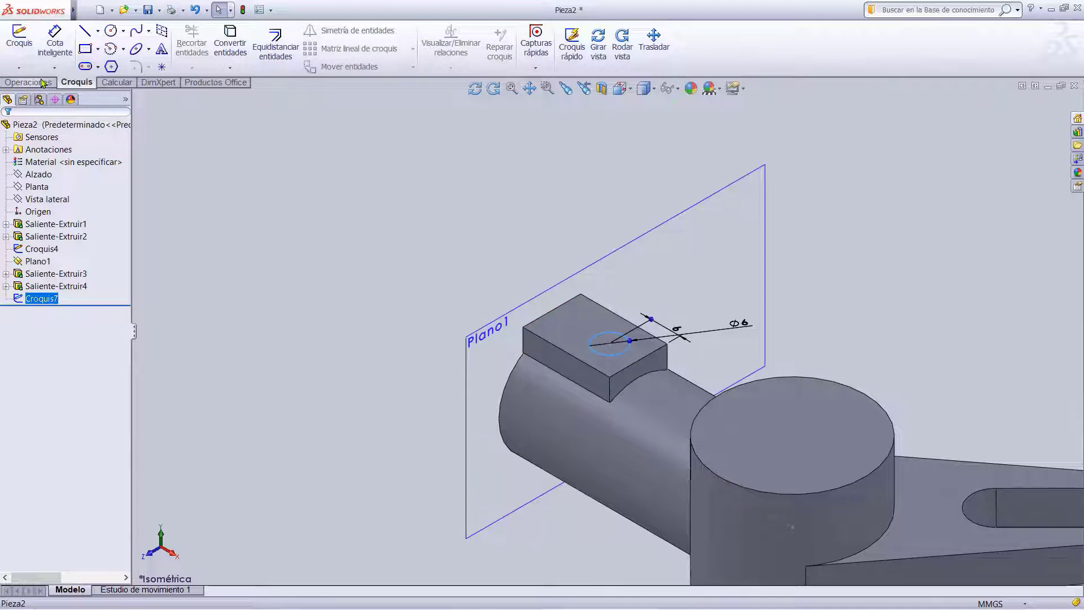
left_click(43, 83)
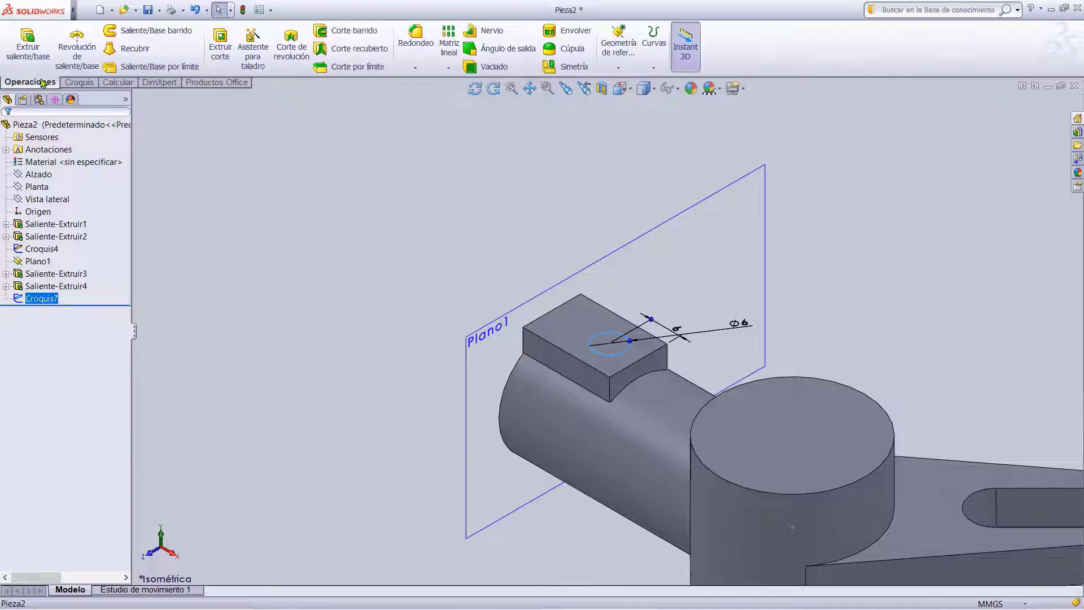
left_click(220, 45)
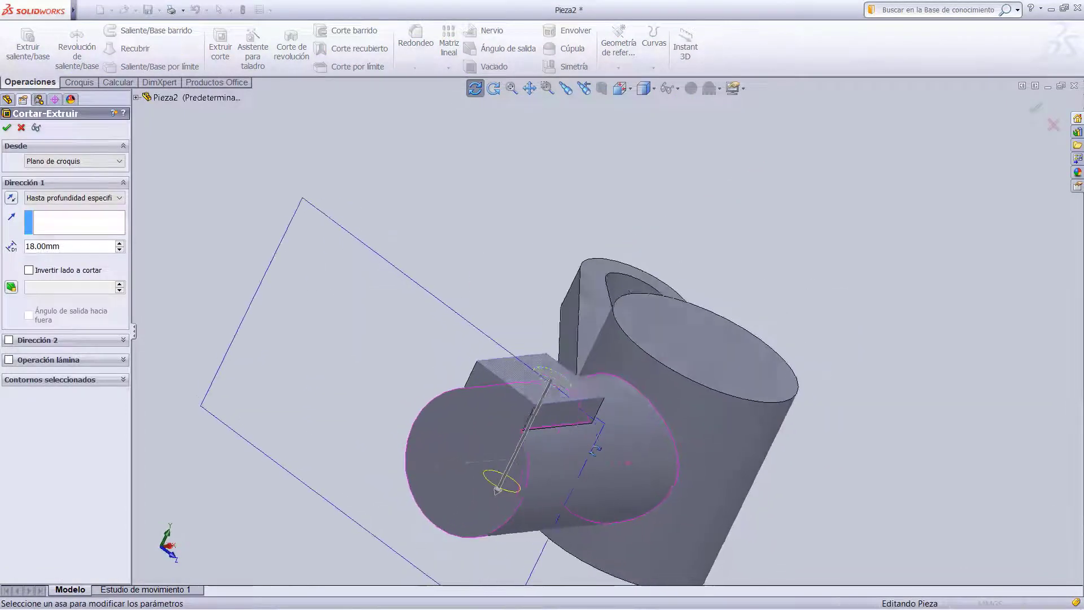
middle_click_drag(596, 450, 636, 431)
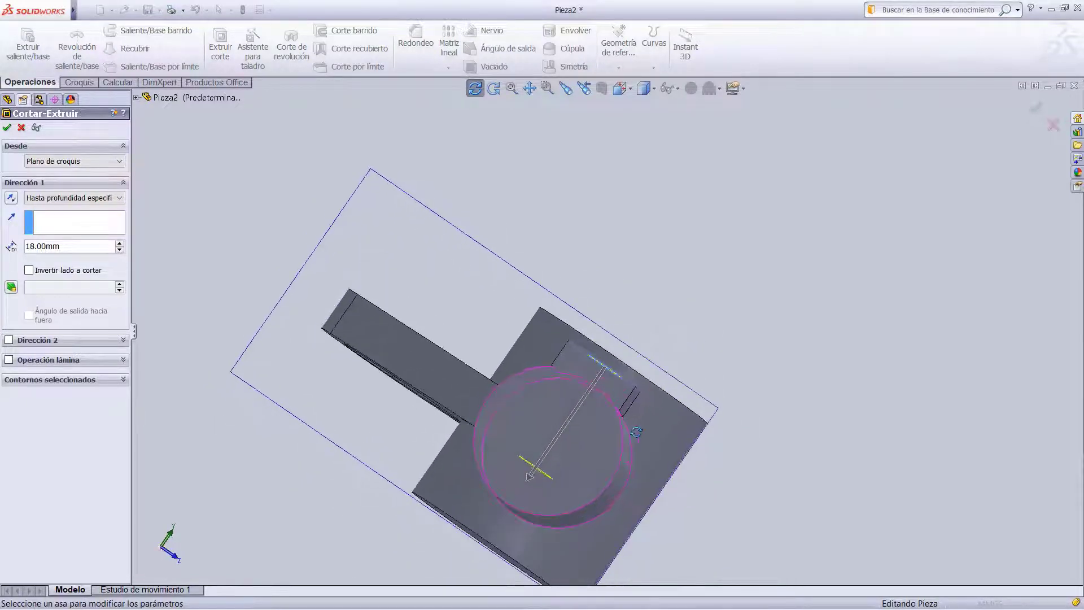
left_click_drag(636, 431, 638, 435)
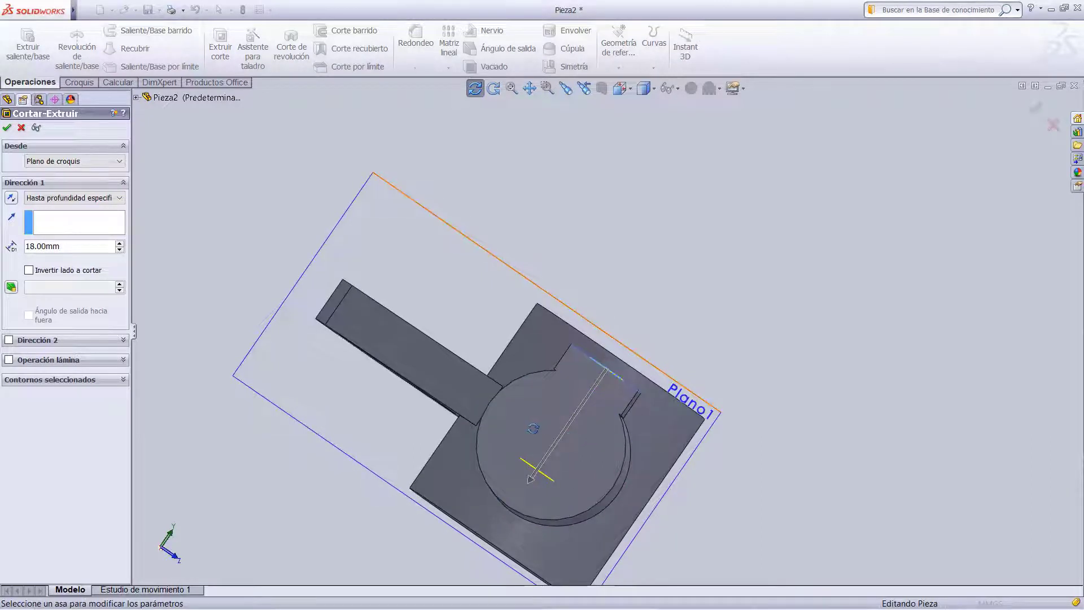
left_click(7, 128)
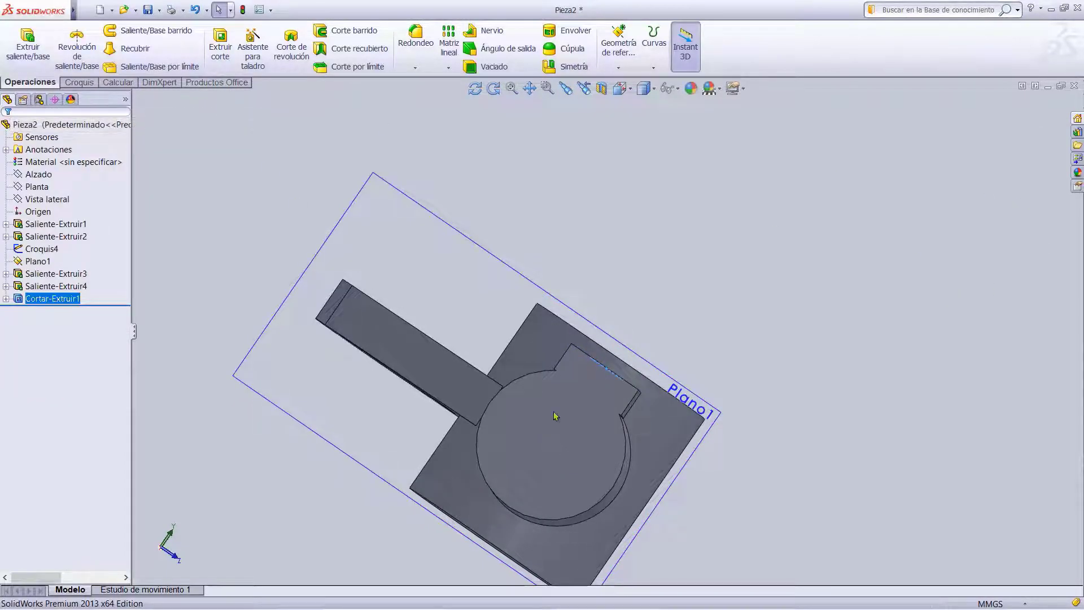
Sketch a circle of 8 mm radius centred on the origin on the side cylinder's end face, and exit the sketch.
left_click(569, 442)
left_click(654, 402)
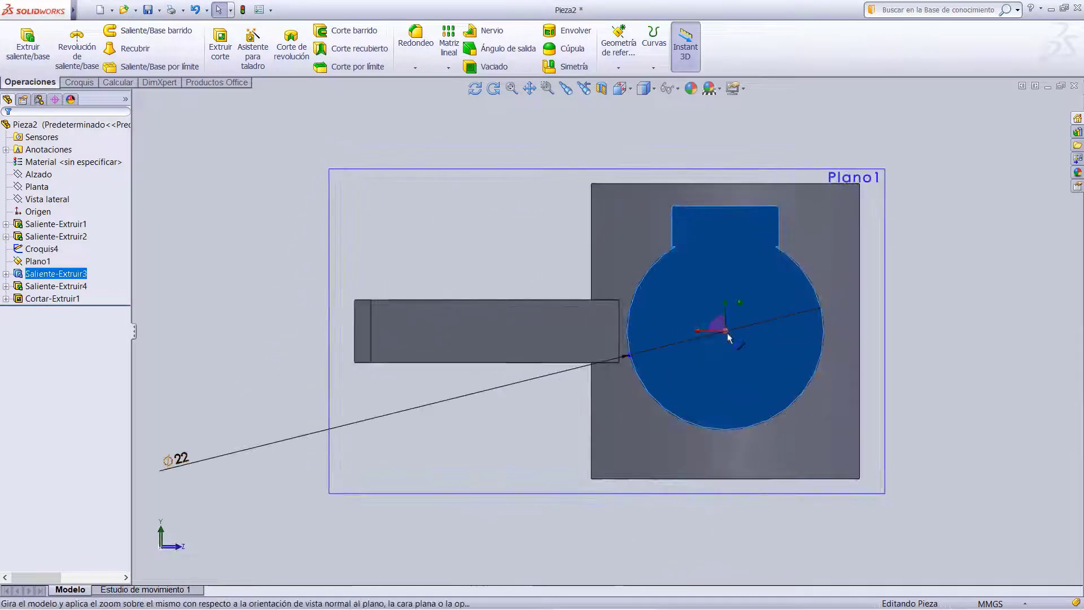
left_click(77, 82)
left_click(110, 30)
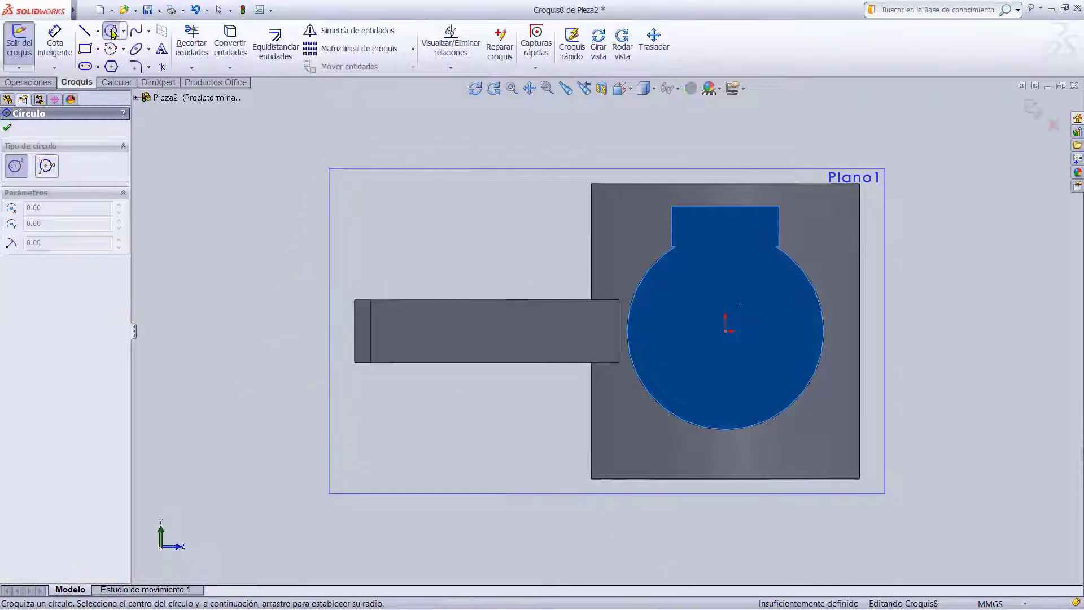
left_click(725, 332)
left_click(774, 283)
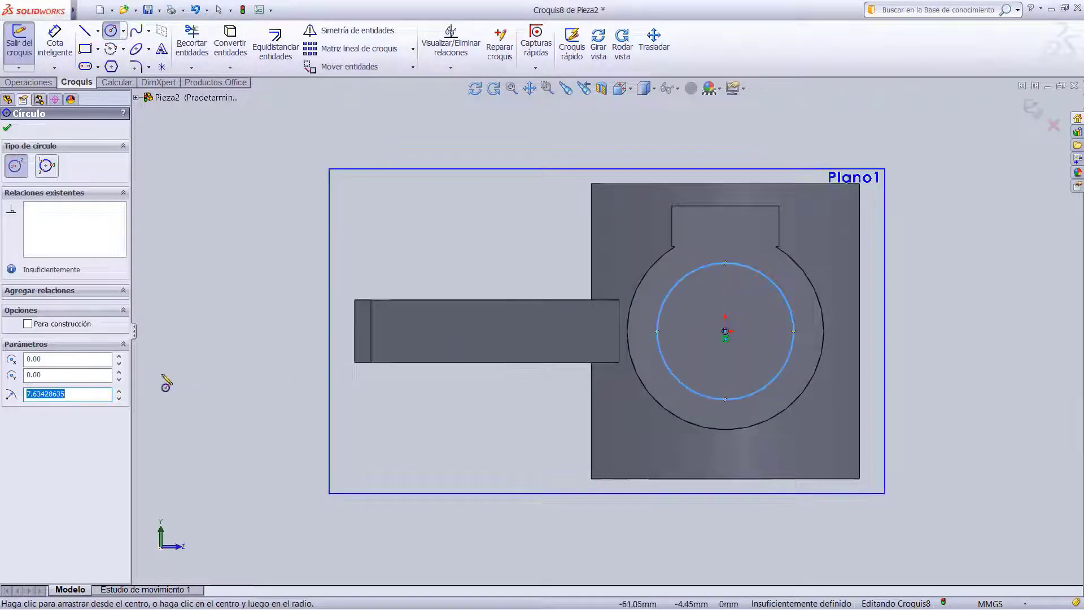
type("8")
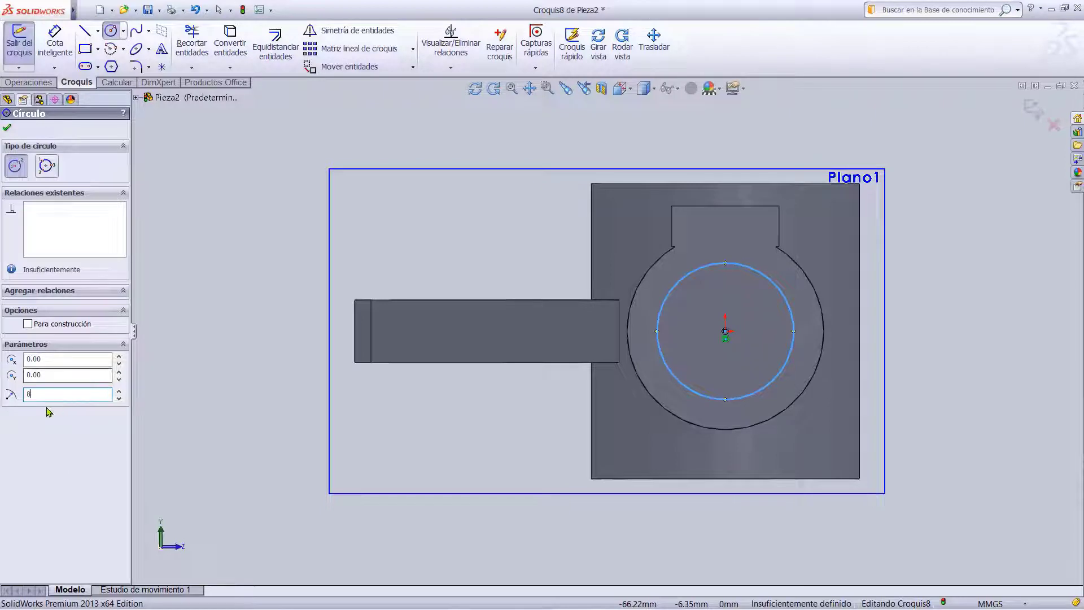
left_click(8, 129)
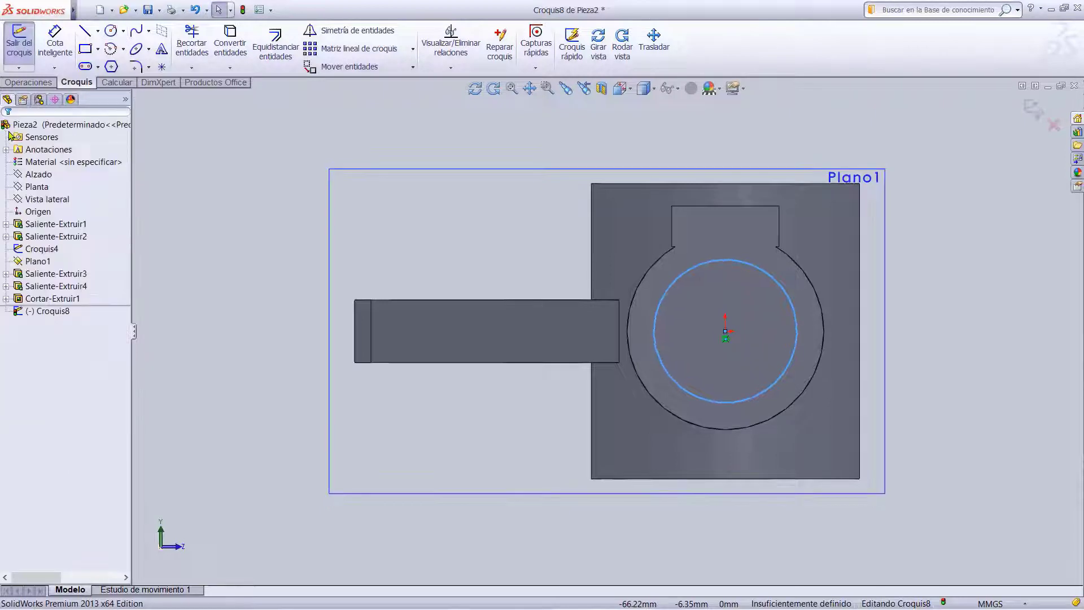
left_click(644, 88)
left_click(700, 128)
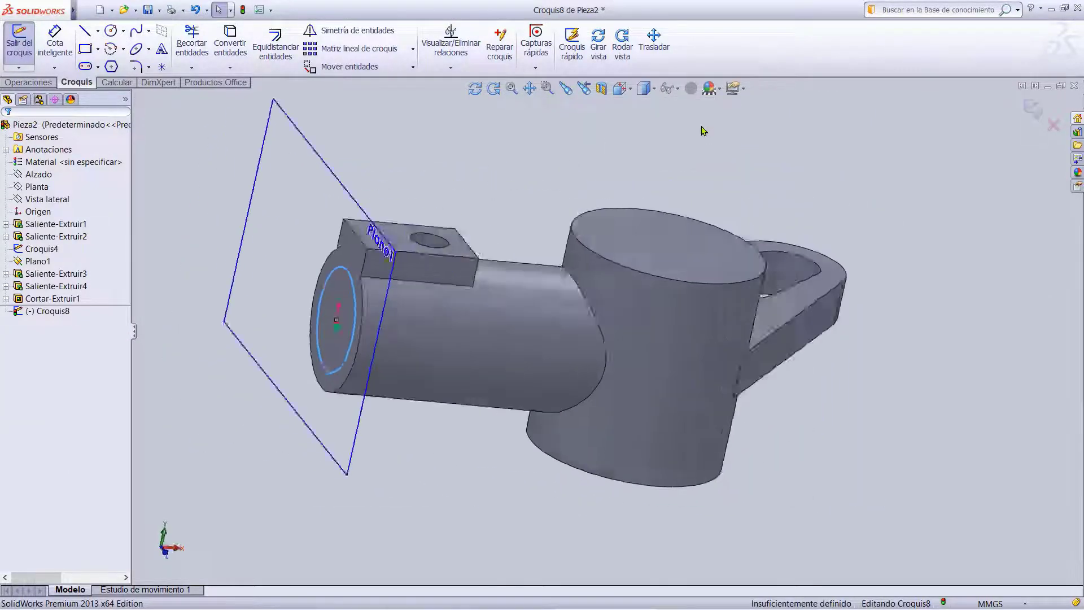
left_click(1030, 111)
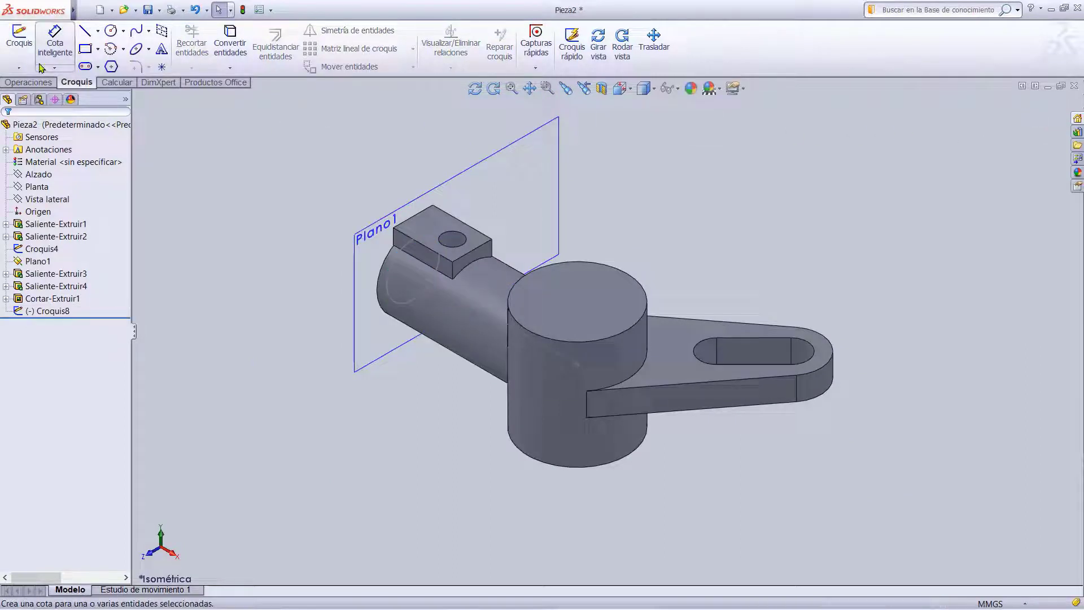
Cut-extrude the 8 mm radius circle 50 mm along the side cylinder to the central cylinder's axis.
left_click(29, 82)
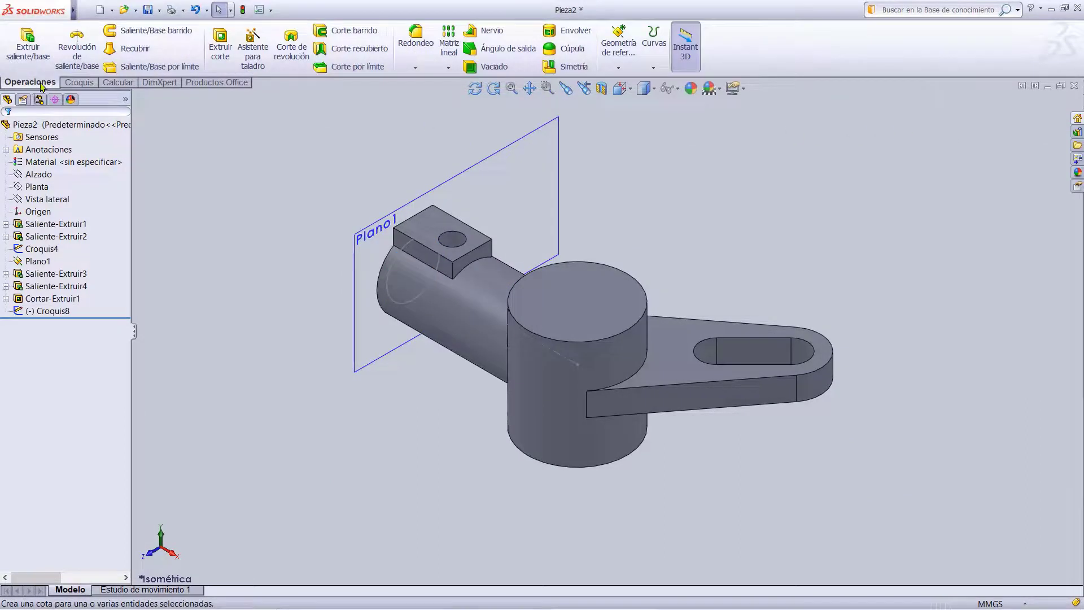
left_click(220, 59)
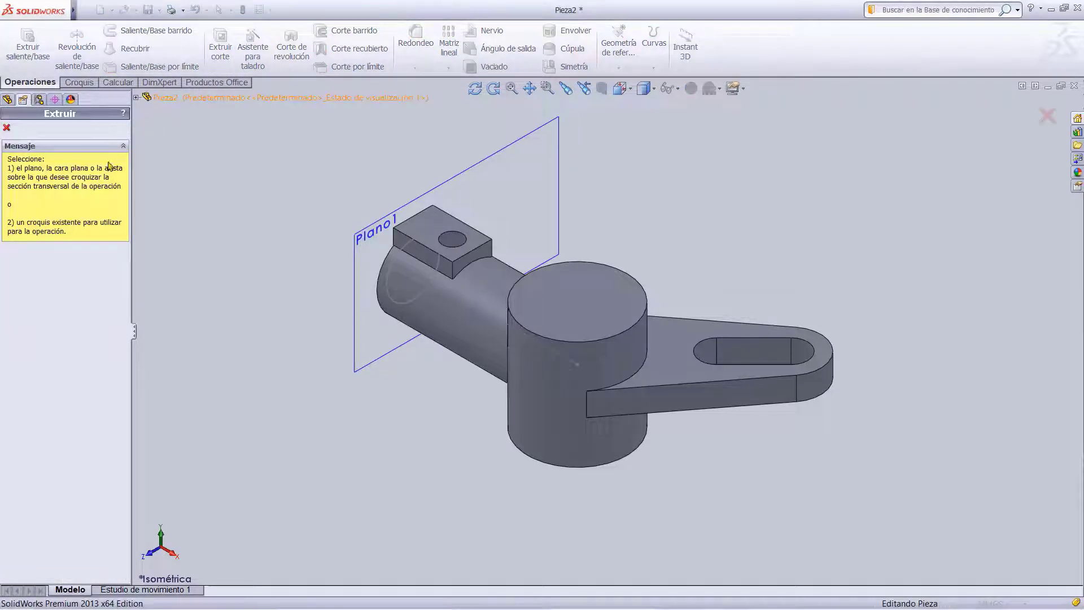
left_click(136, 98)
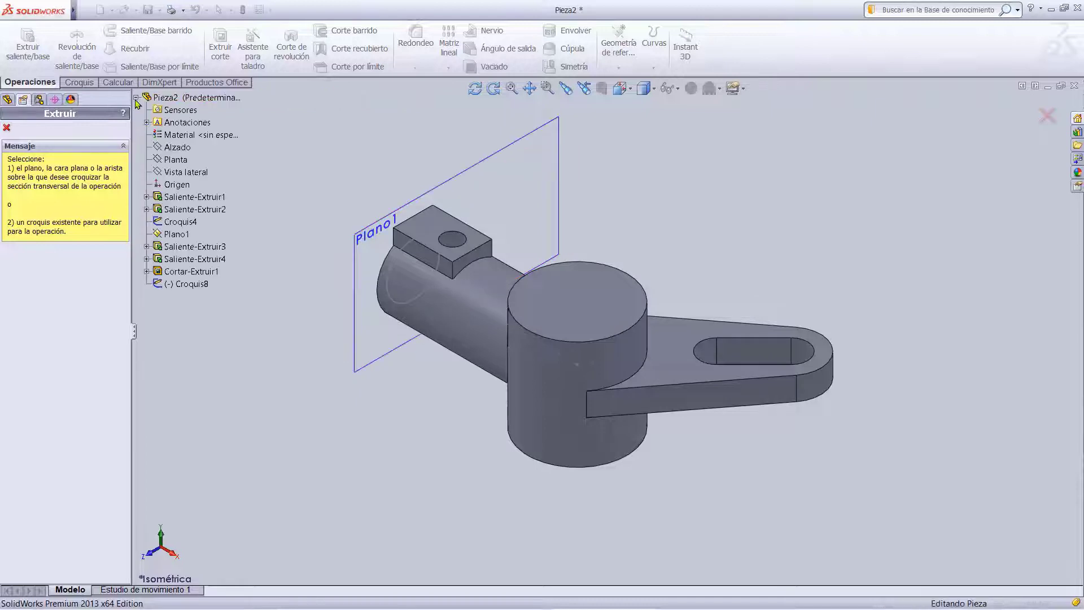
left_click(189, 284)
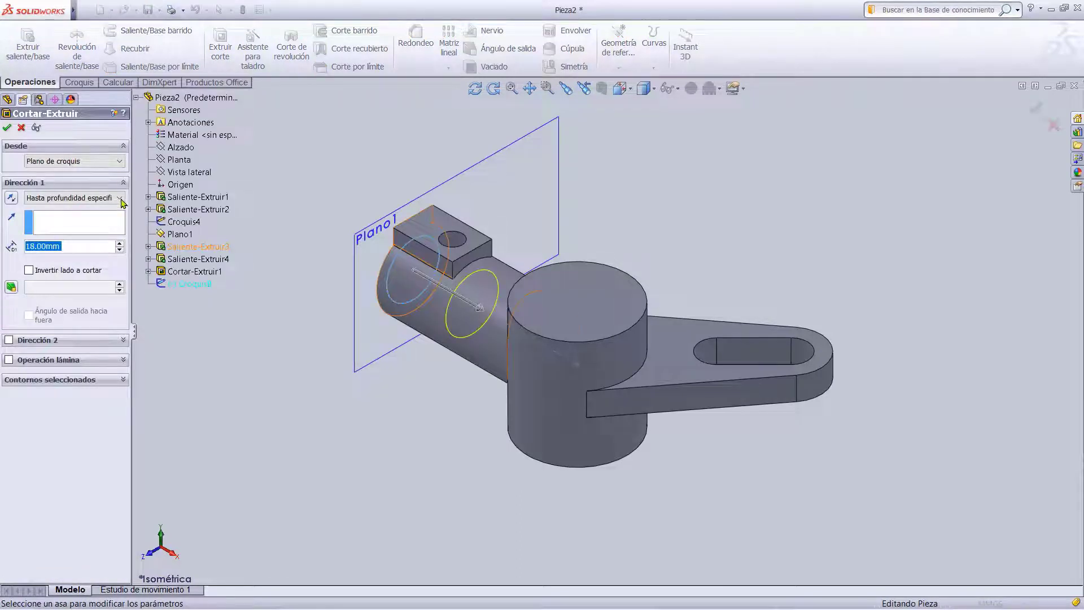
left_click(481, 307)
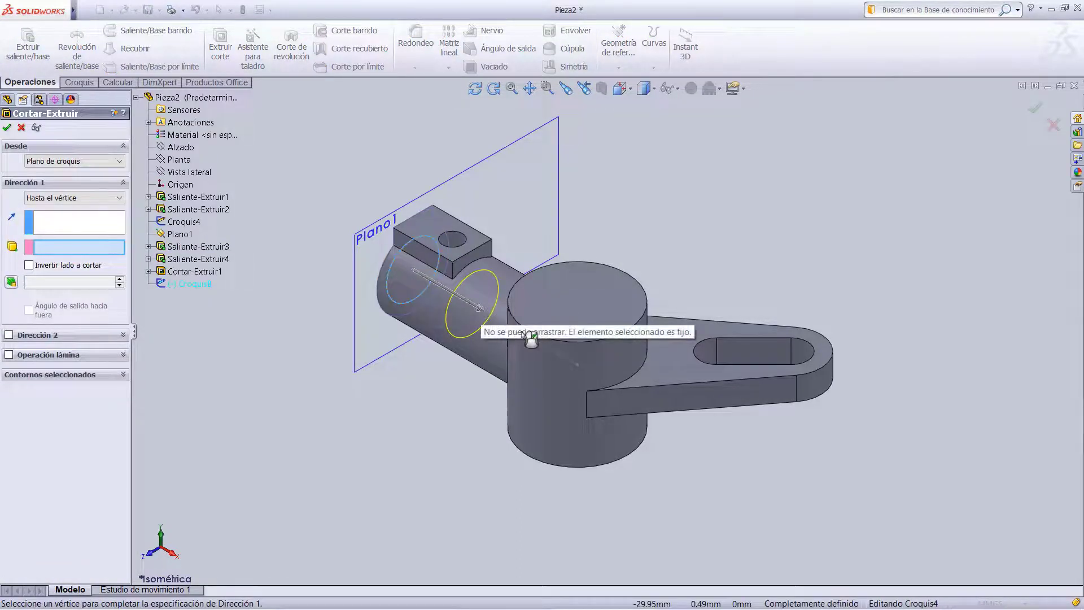
left_click_drag(484, 314, 569, 362)
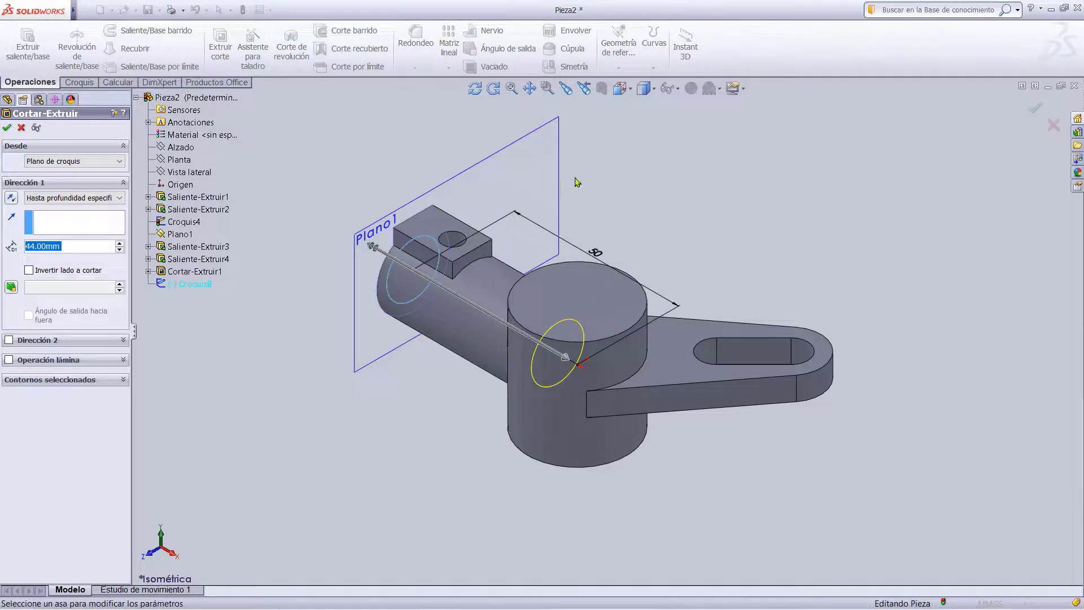
left_click(620, 88)
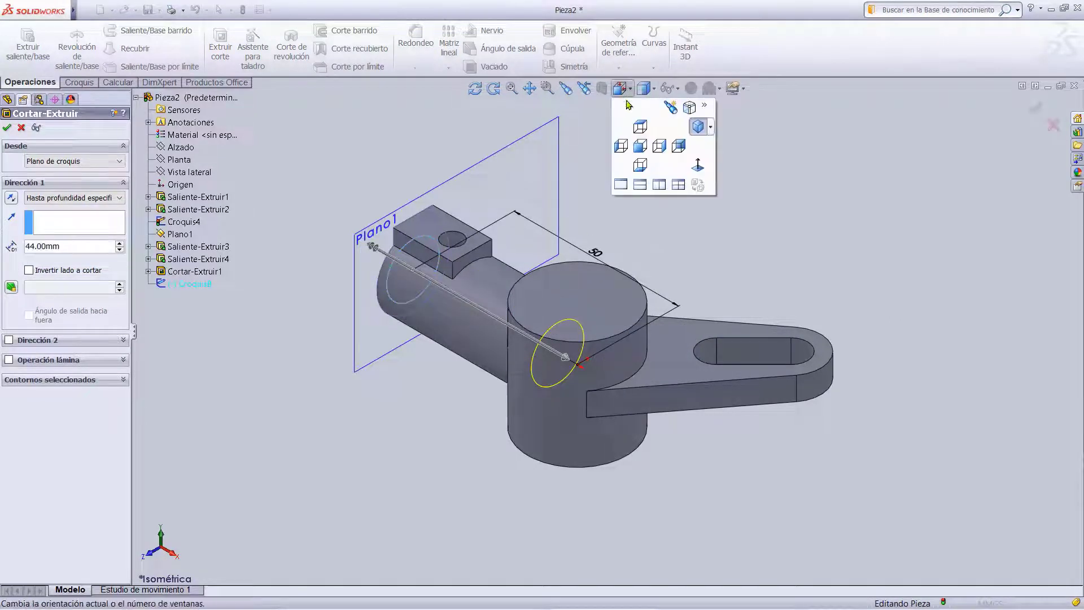
left_click(640, 130)
left_click_drag(650, 399, 671, 361)
left_click(1033, 108)
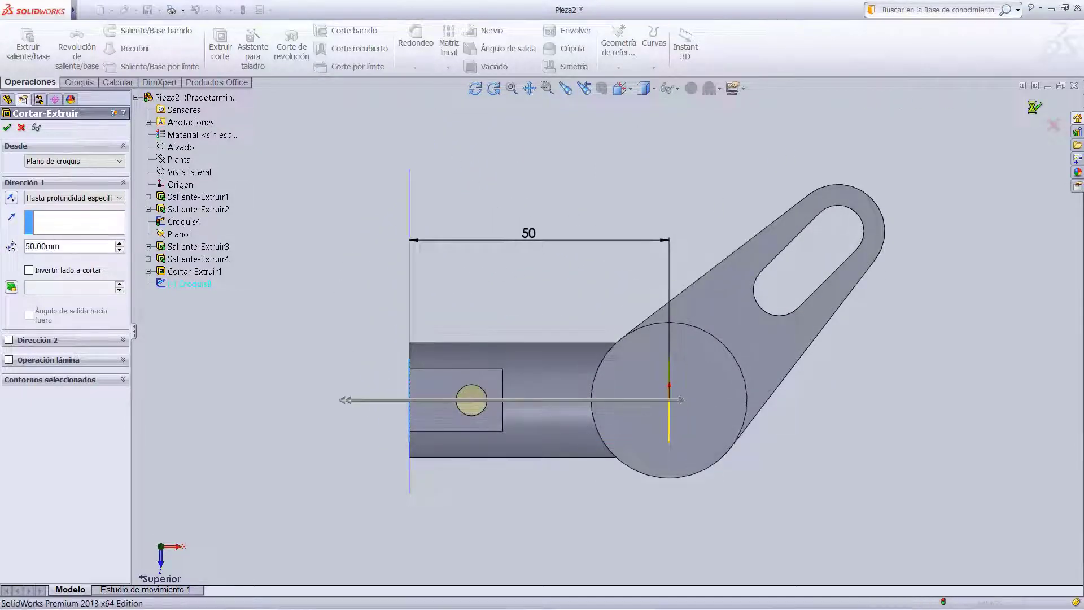
Sketch a circle of 10 mm radius centred on the origin on the central cylinder's upper face, and exit the sketch.
left_click(475, 89)
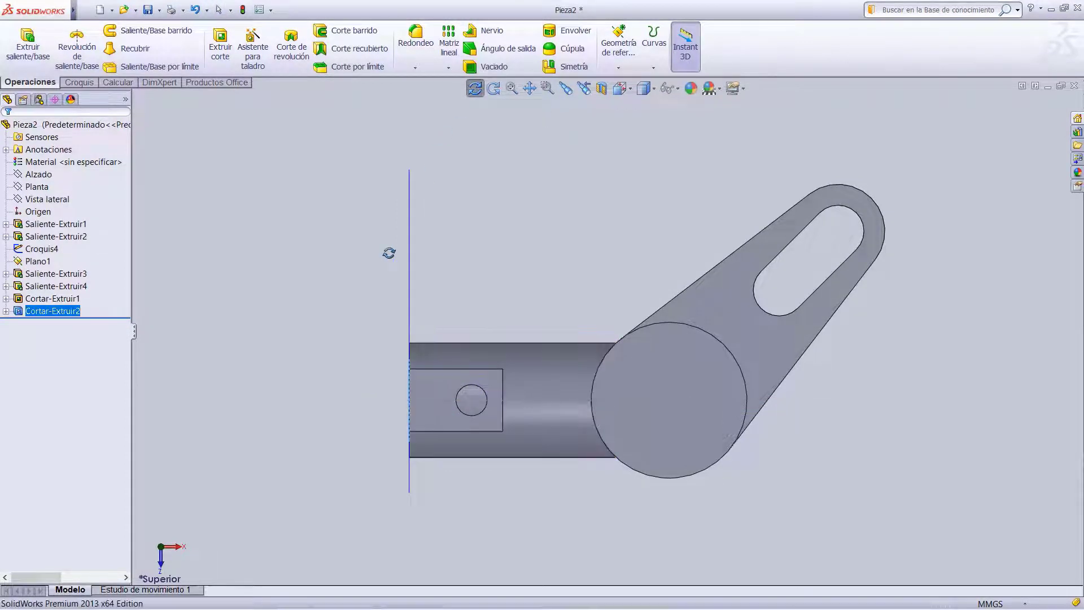
left_click_drag(346, 341, 558, 148)
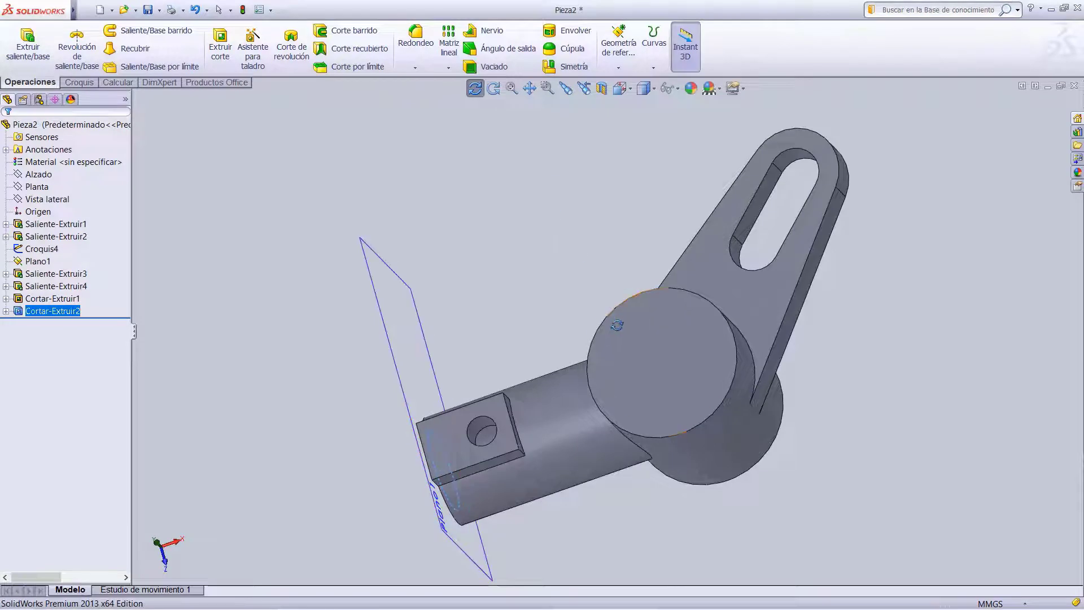
left_click(689, 361)
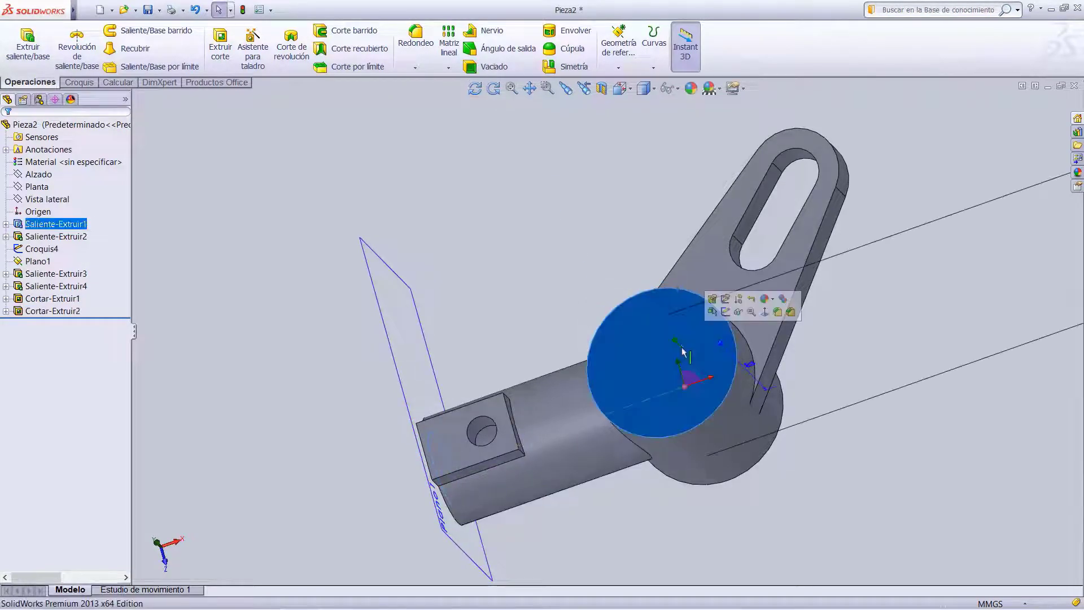
left_click(766, 316)
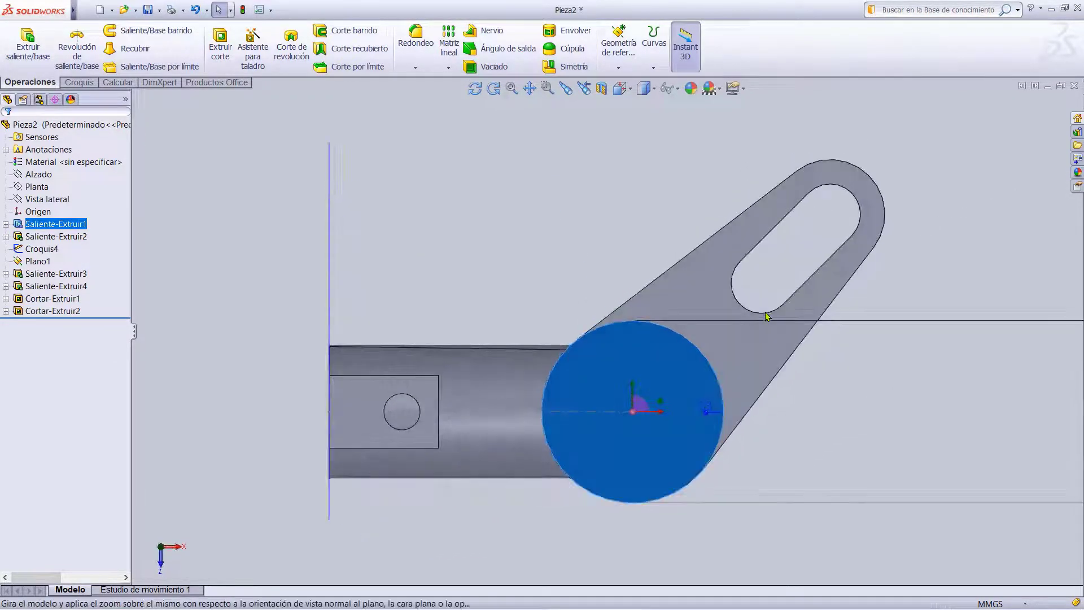
left_click(79, 81)
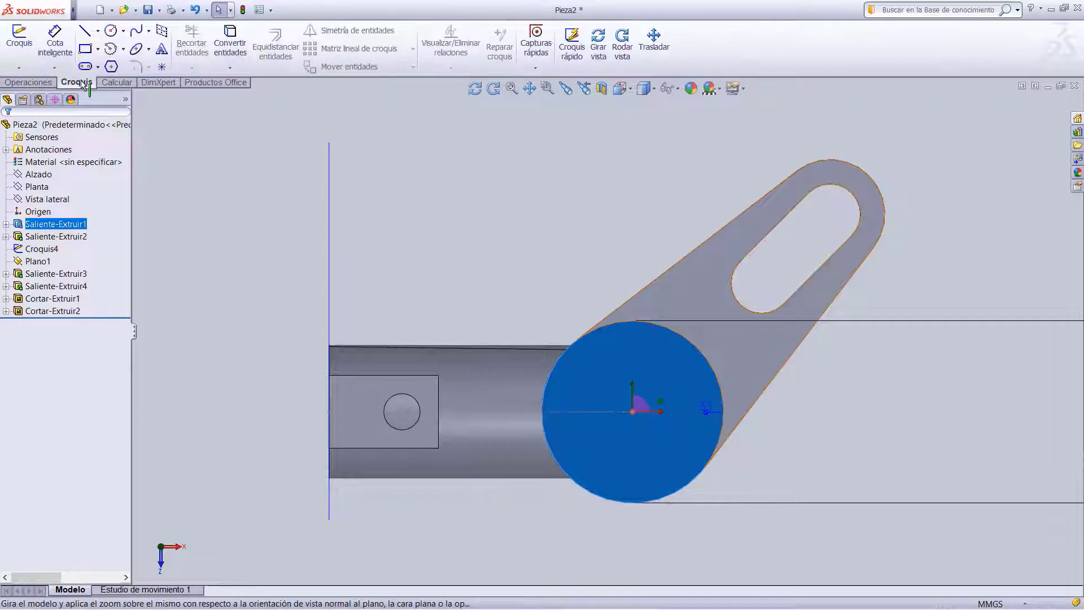
left_click(112, 31)
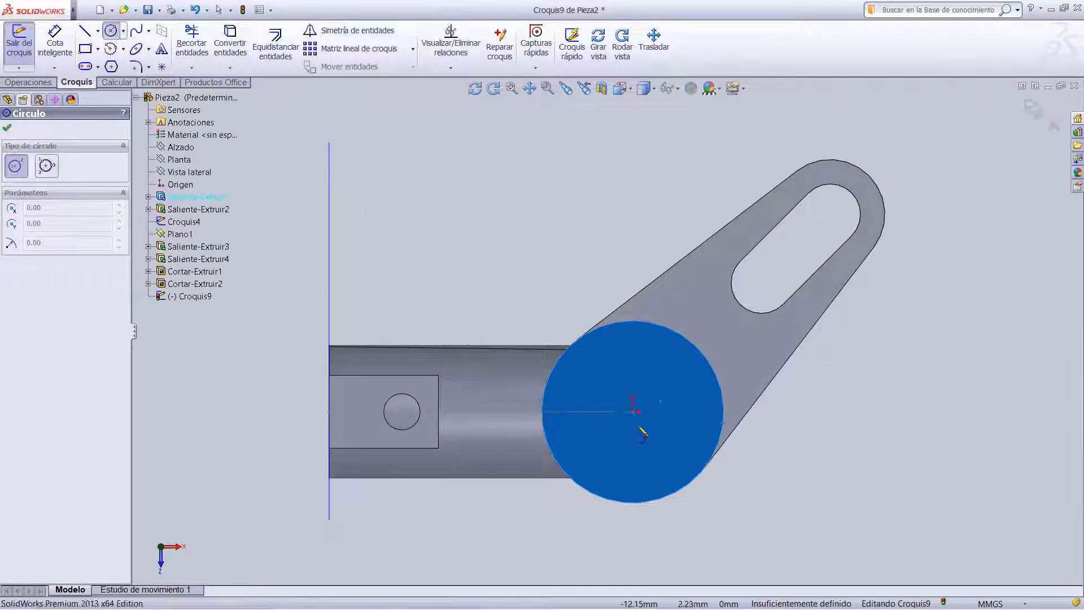
left_click_drag(632, 411, 703, 411)
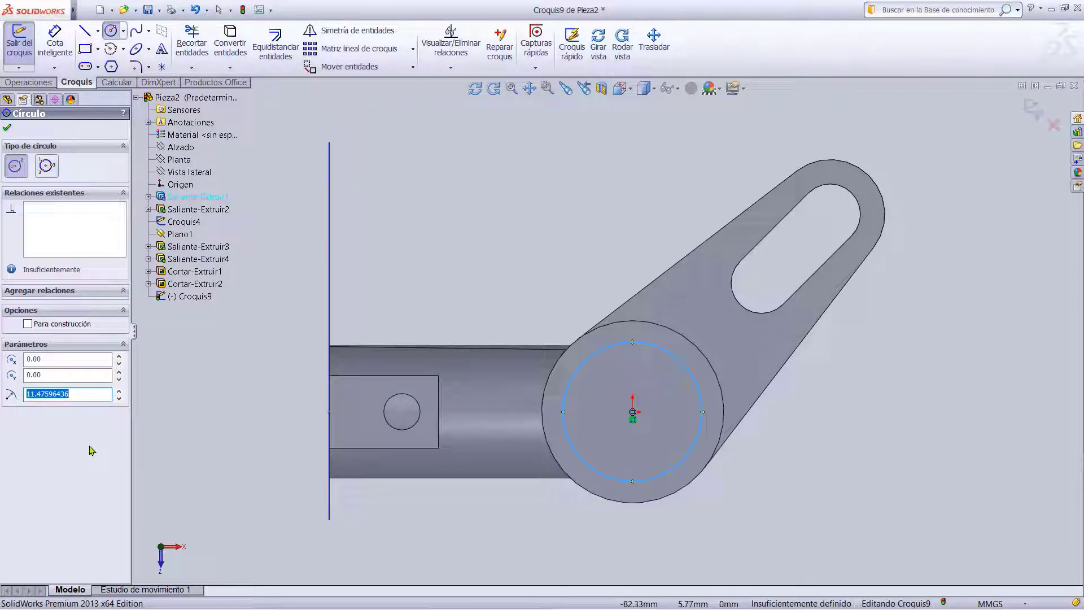
type("10")
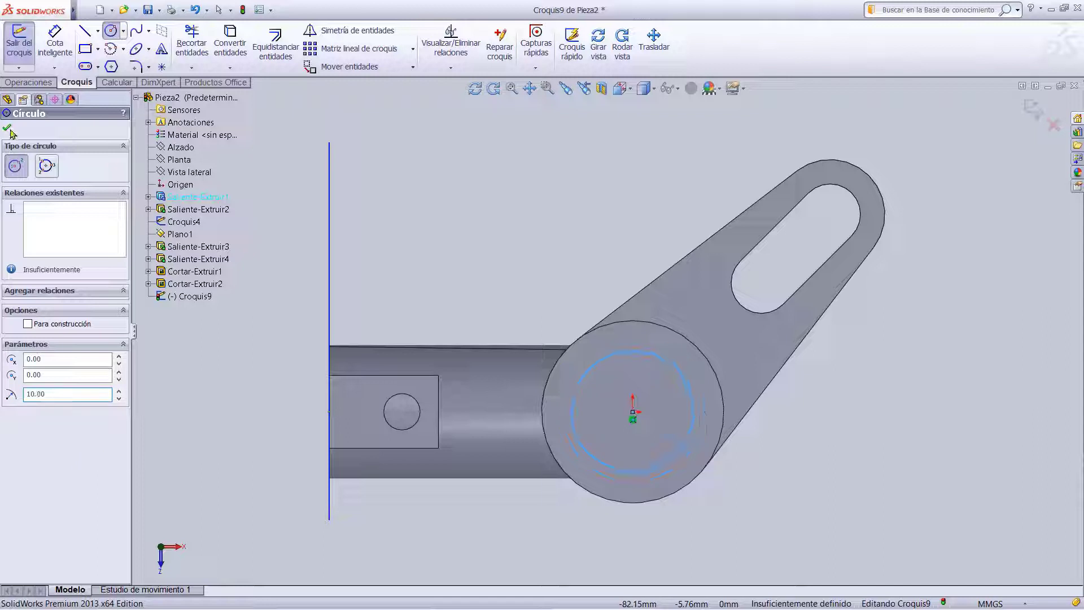
left_click(9, 129)
left_click(1032, 112)
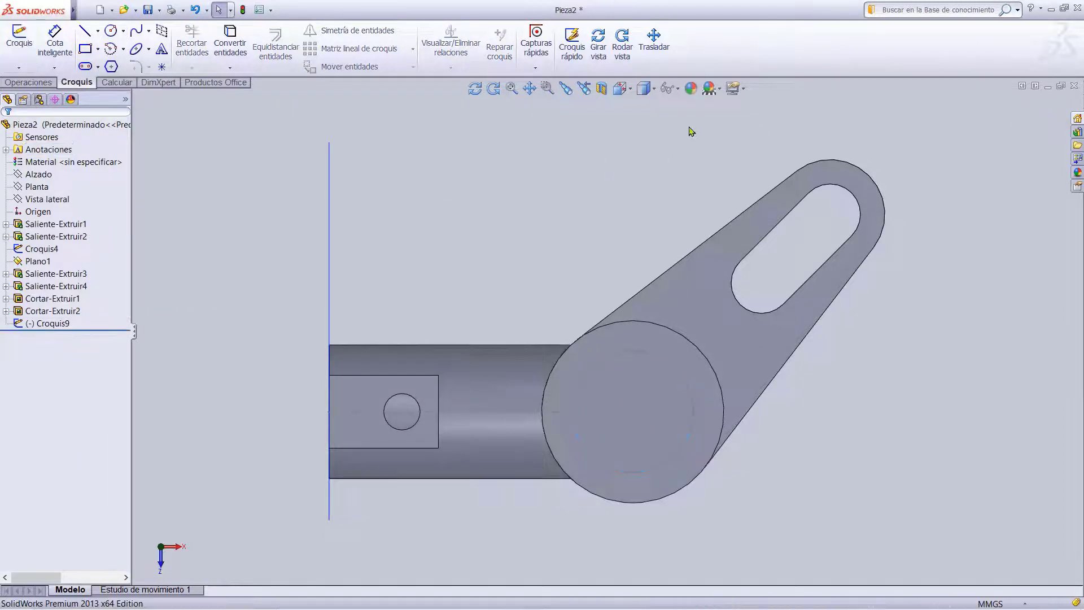
Cut-extrude the 10 mm radius circle about 59 mm downward, through the full height of the central cylinder.
mouse_move(620, 89)
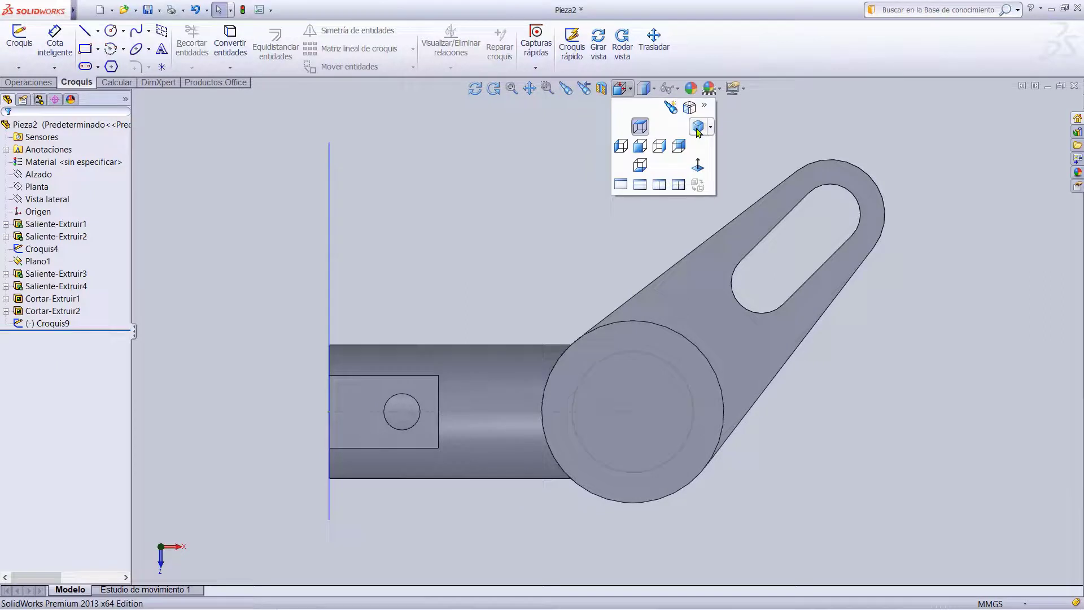
left_click(698, 128)
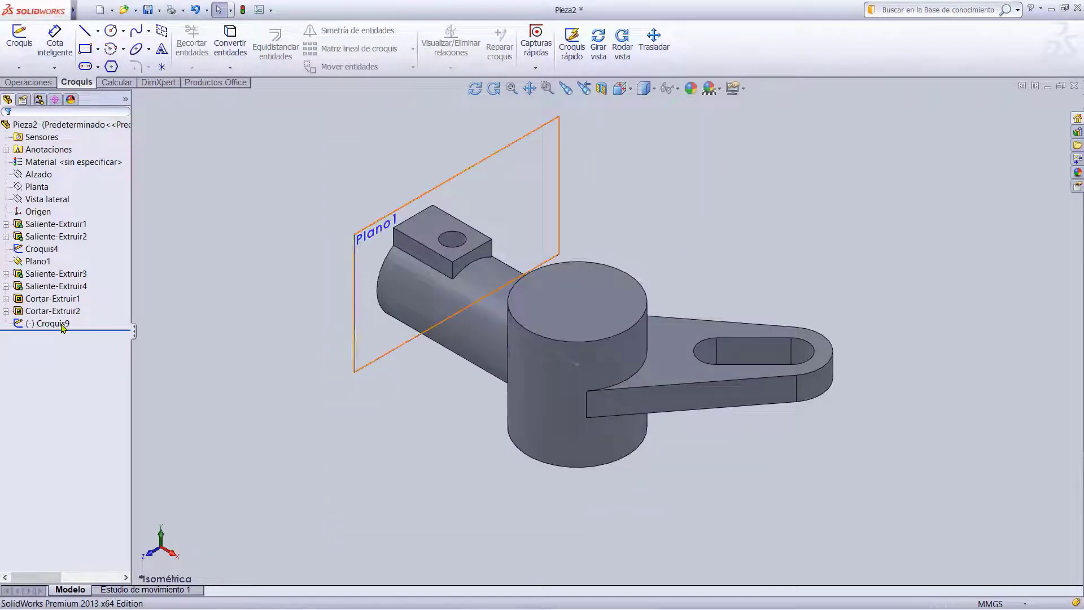
left_click(50, 324)
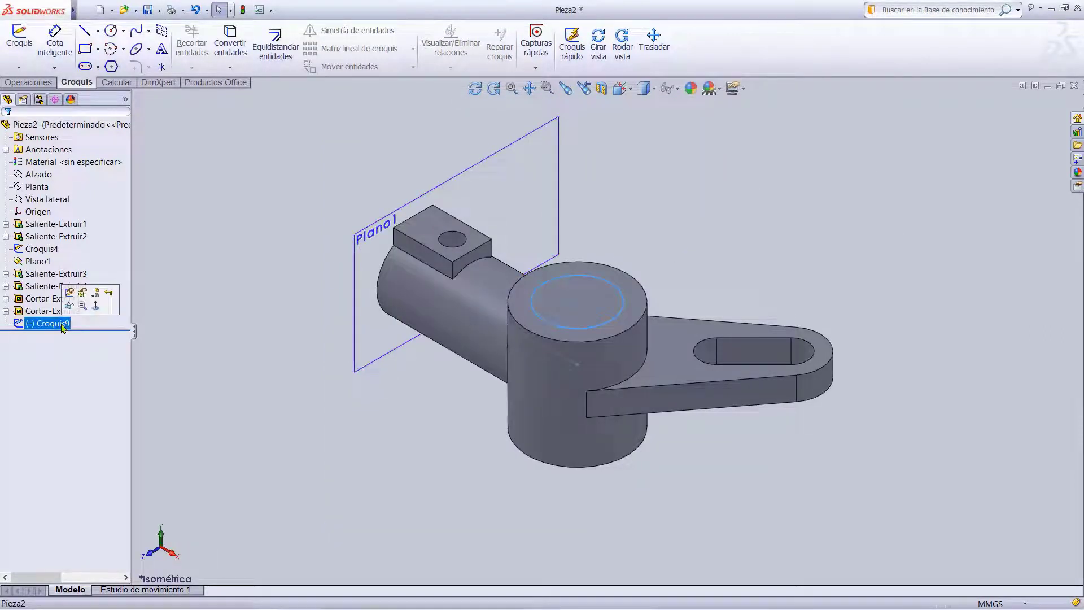
left_click(40, 83)
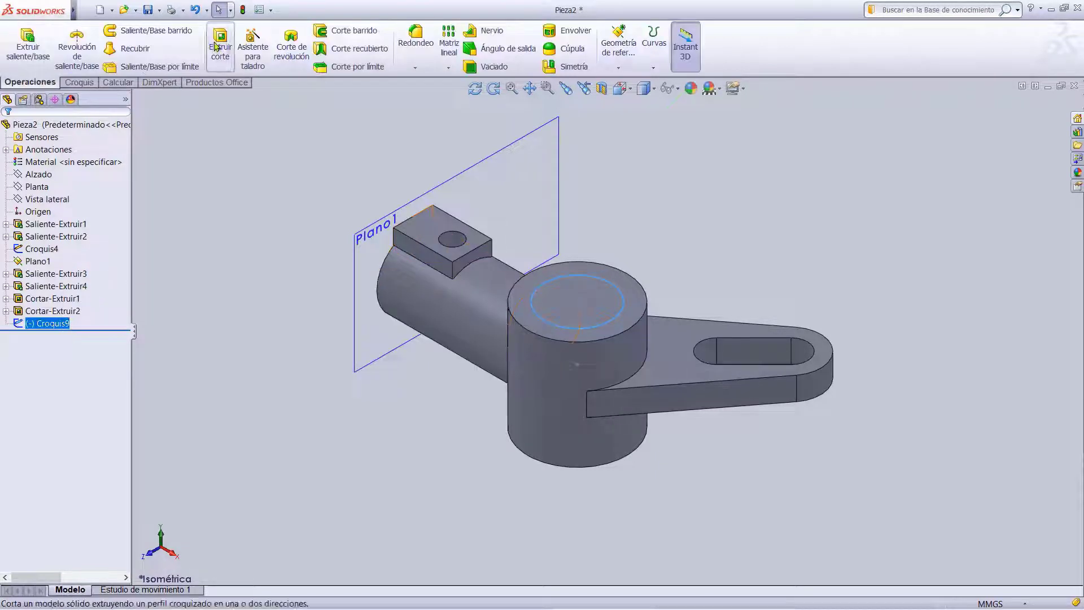
left_click(215, 46)
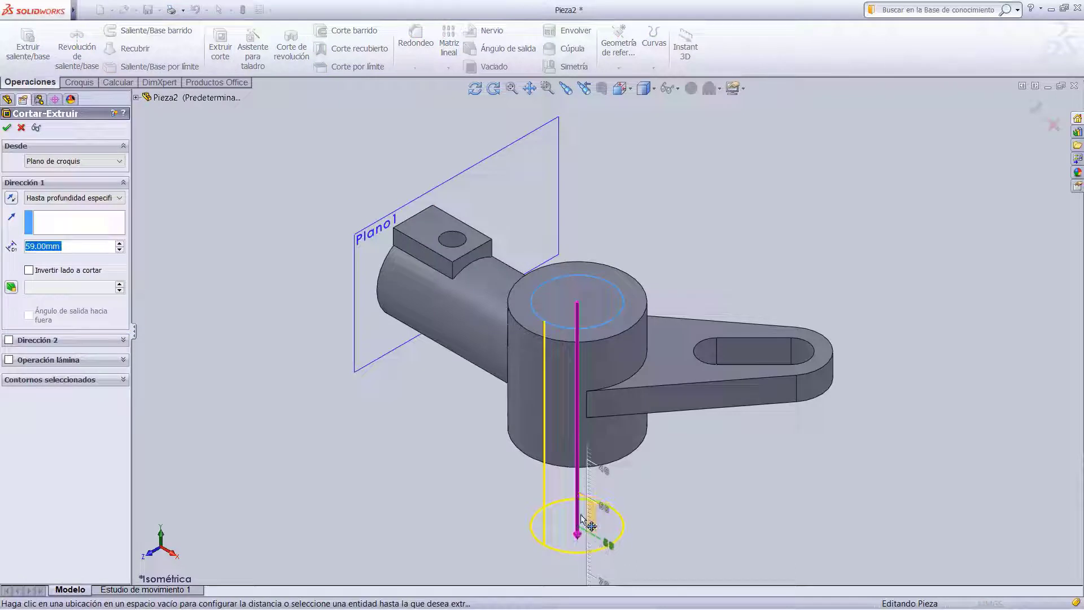
left_click(577, 521)
left_click(7, 128)
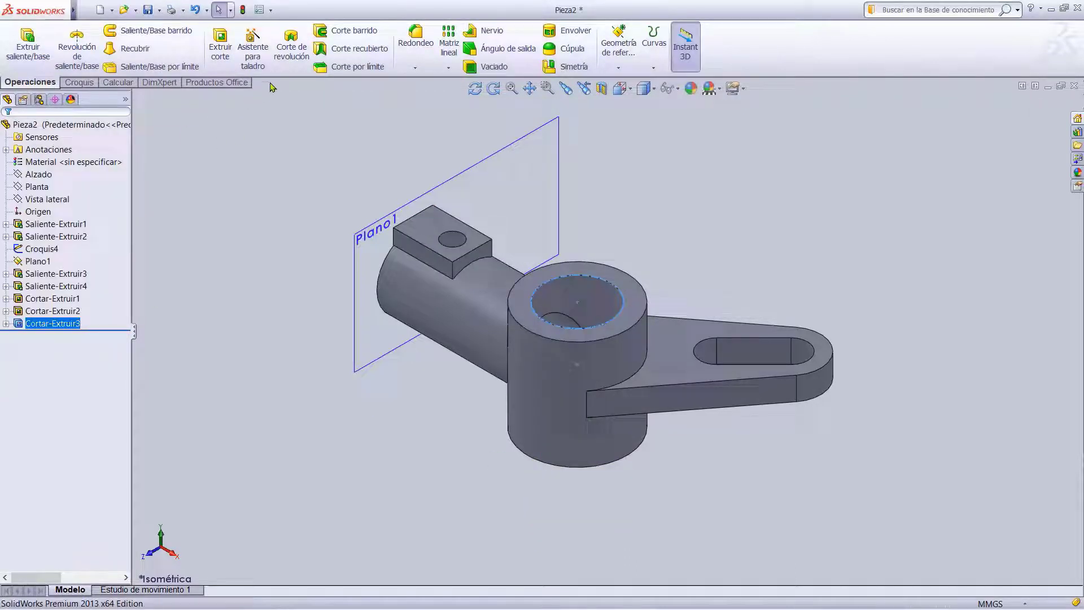
Fillet the rectangular block's two vertical edges facing the central cylinder with a constant 6 mm radius.
left_click(414, 45)
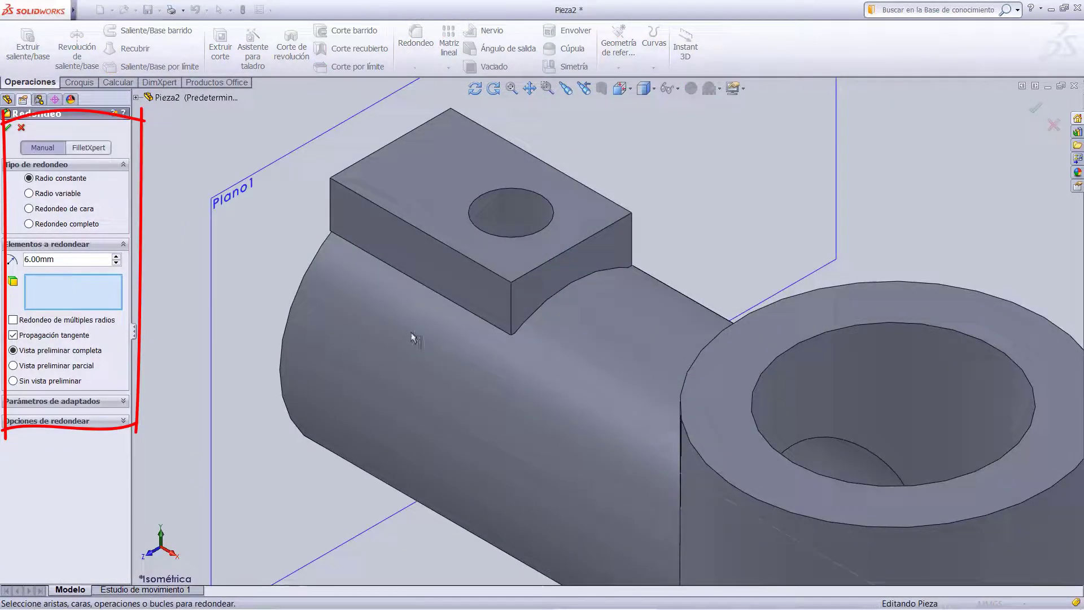
left_click(513, 309)
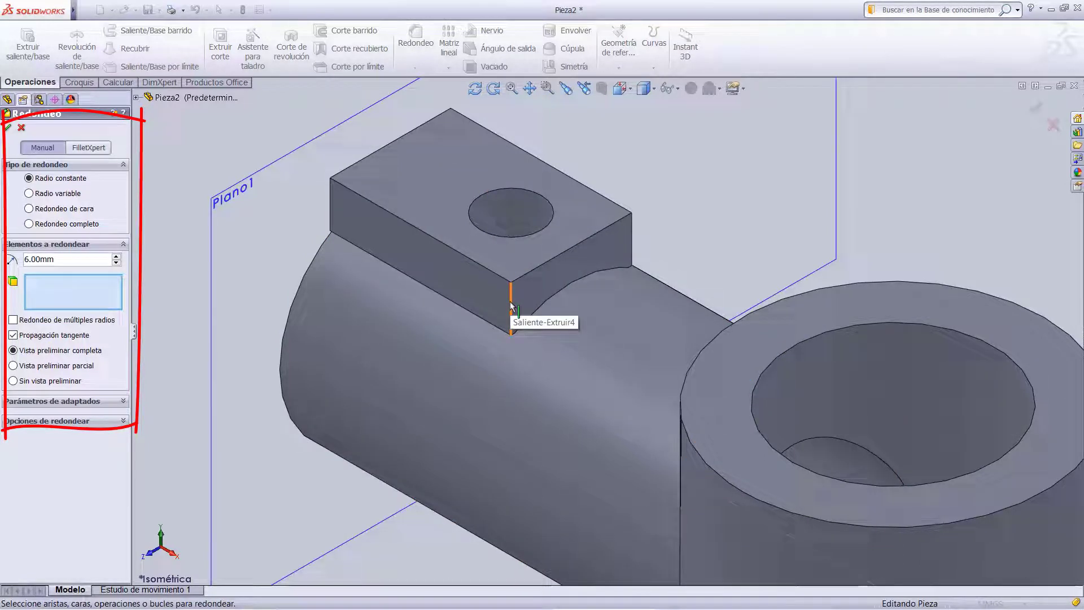
left_click(511, 304)
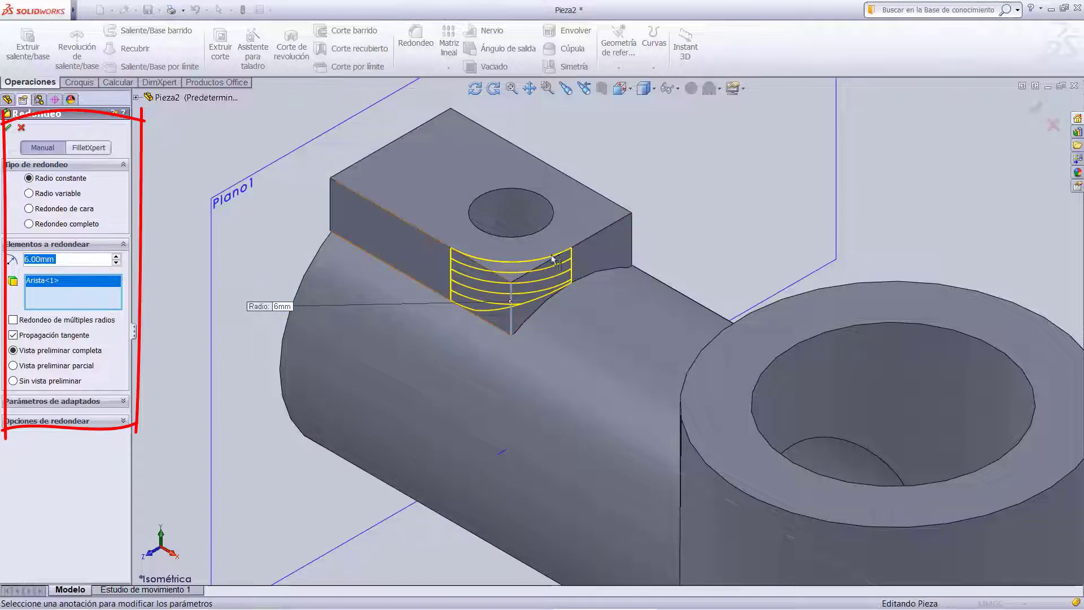
left_click(631, 243)
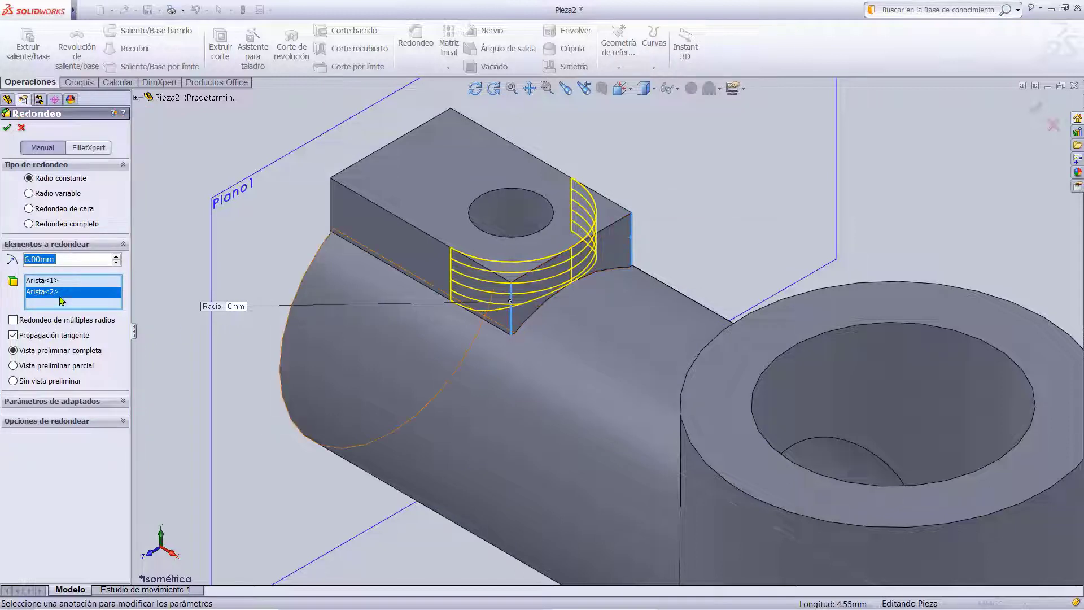
left_click(8, 128)
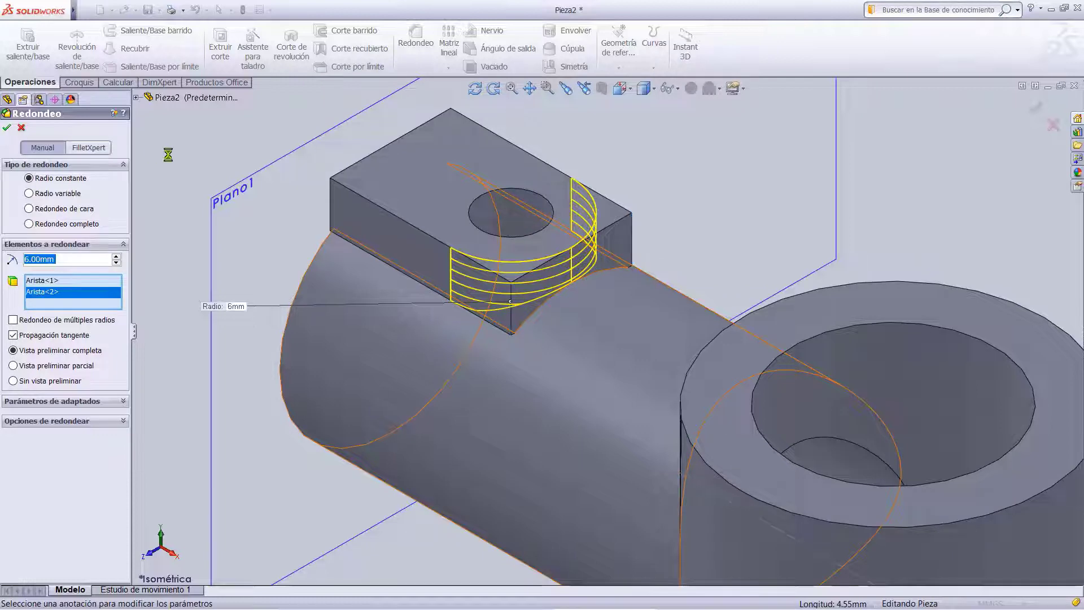
left_click(512, 89)
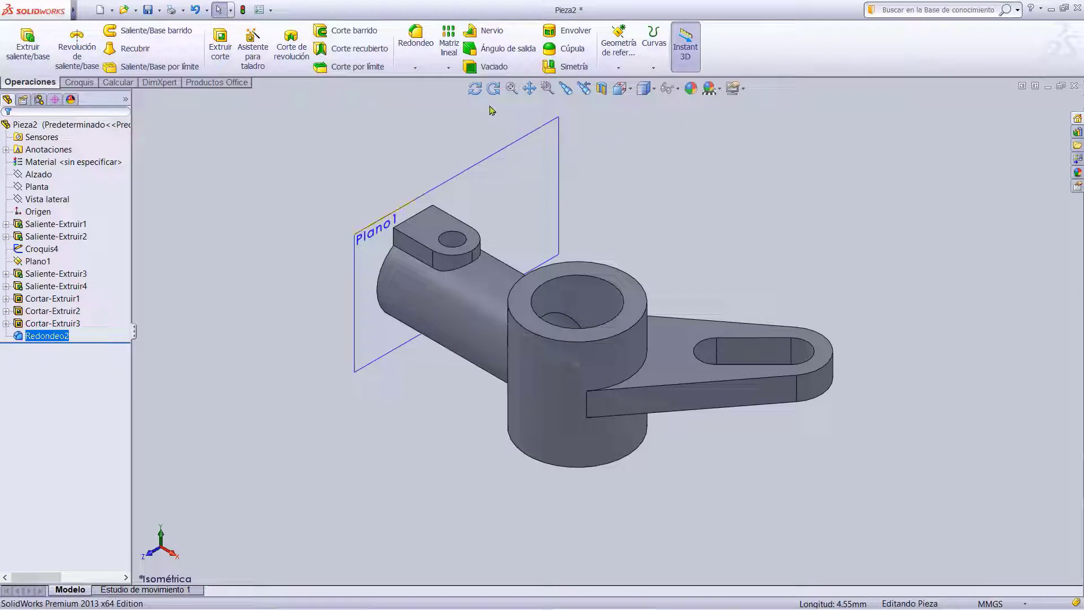
Hide the reference plane Plano1 at the free end of the side cylinder.
left_click(475, 89)
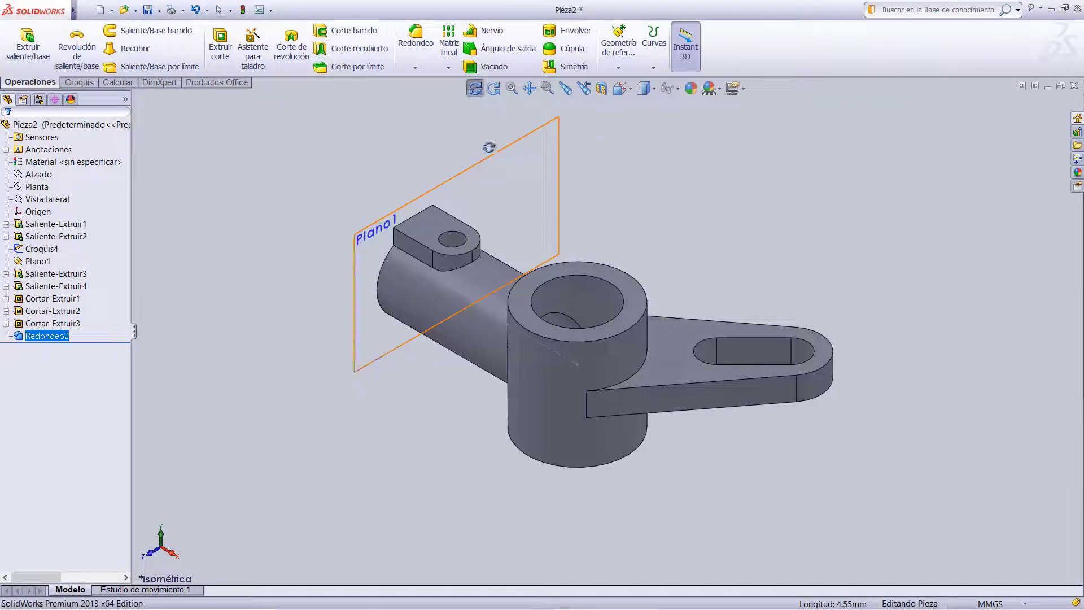
left_click_drag(679, 213, 773, 56)
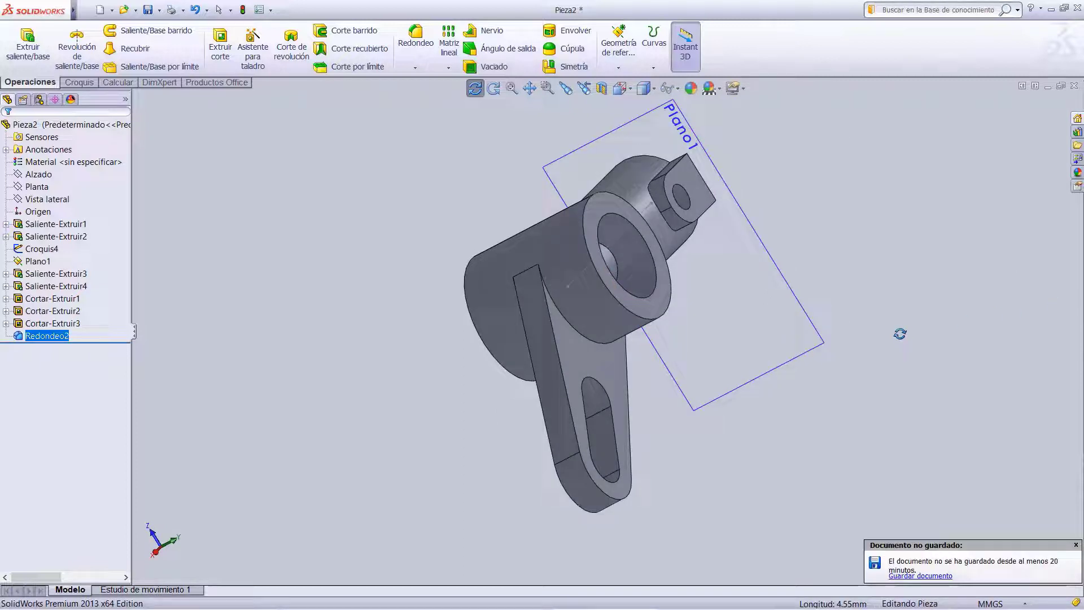
key("Escape")
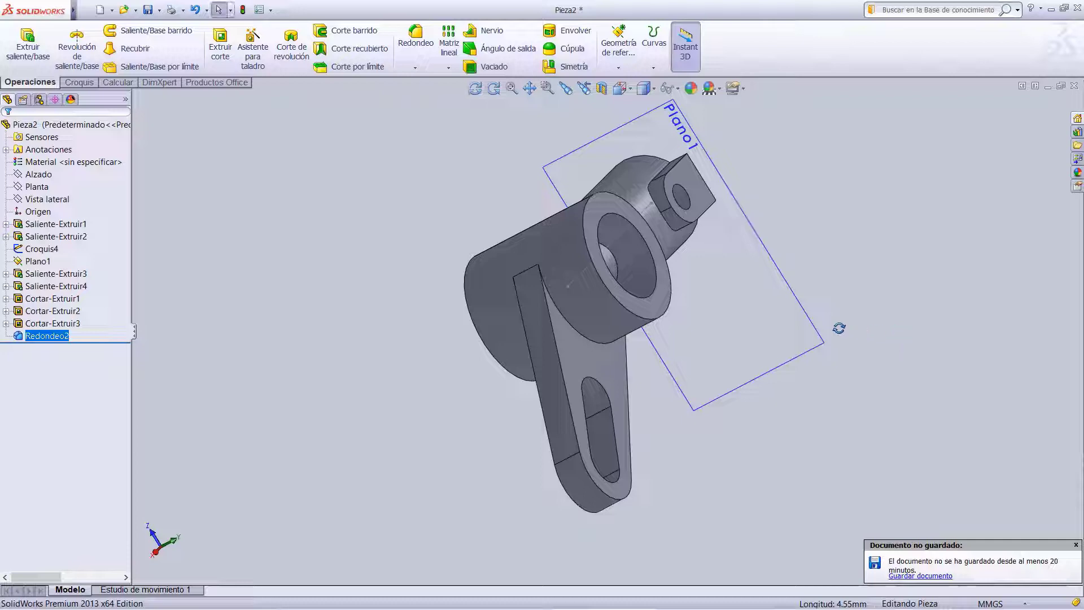
key("Escape")
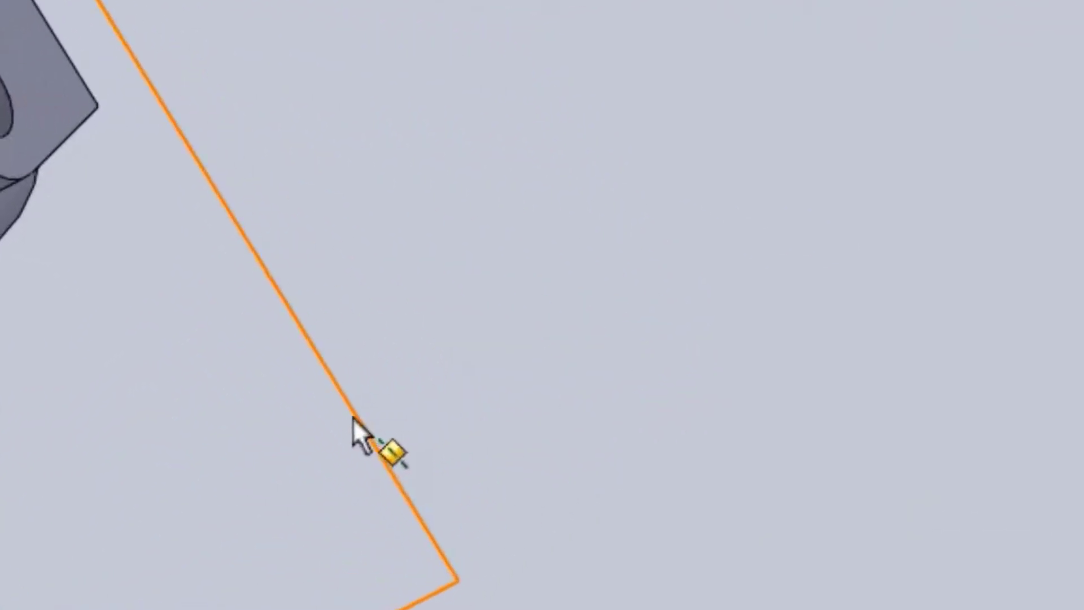
left_click(790, 303)
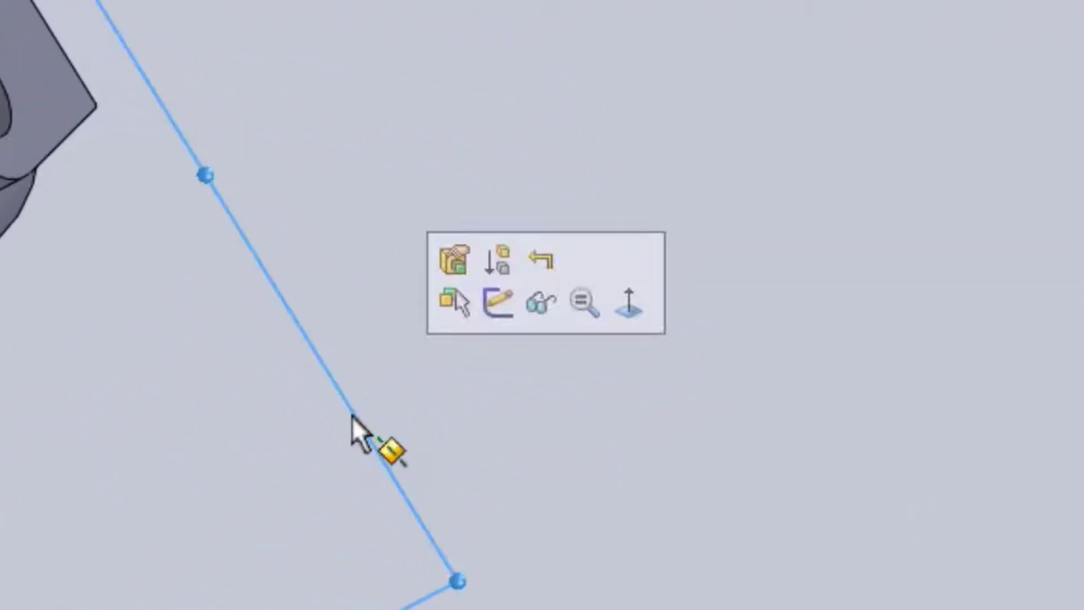
left_click(536, 314)
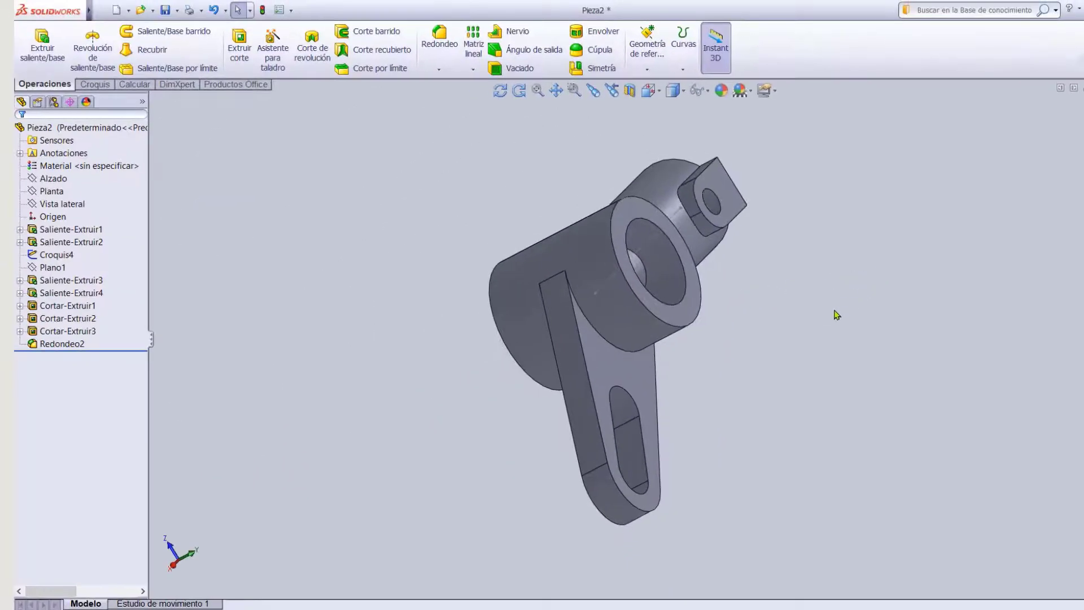
left_click(498, 93)
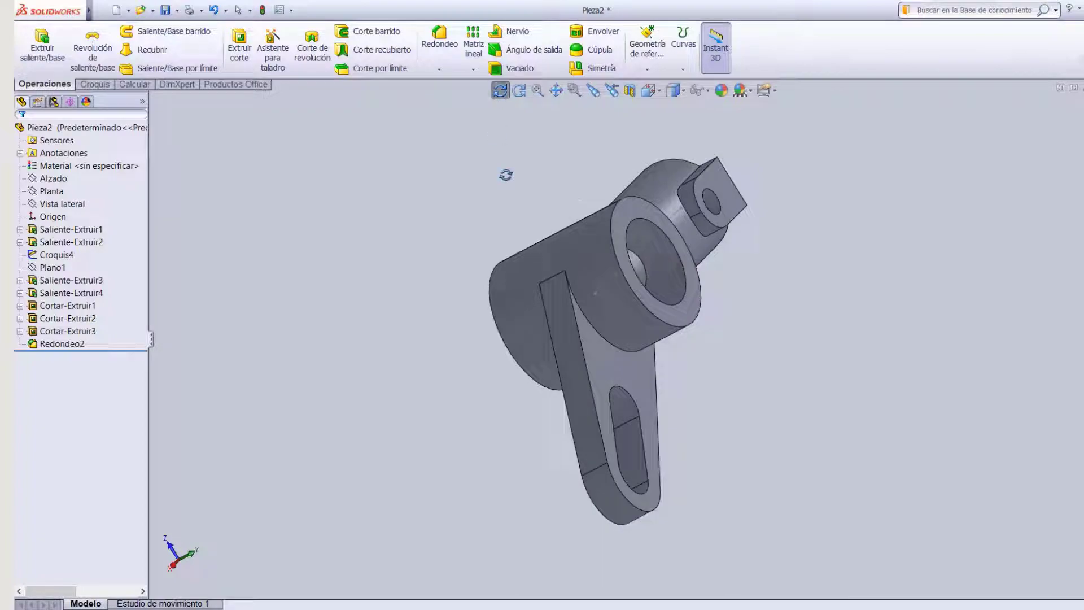
left_click_drag(506, 174, 734, 282)
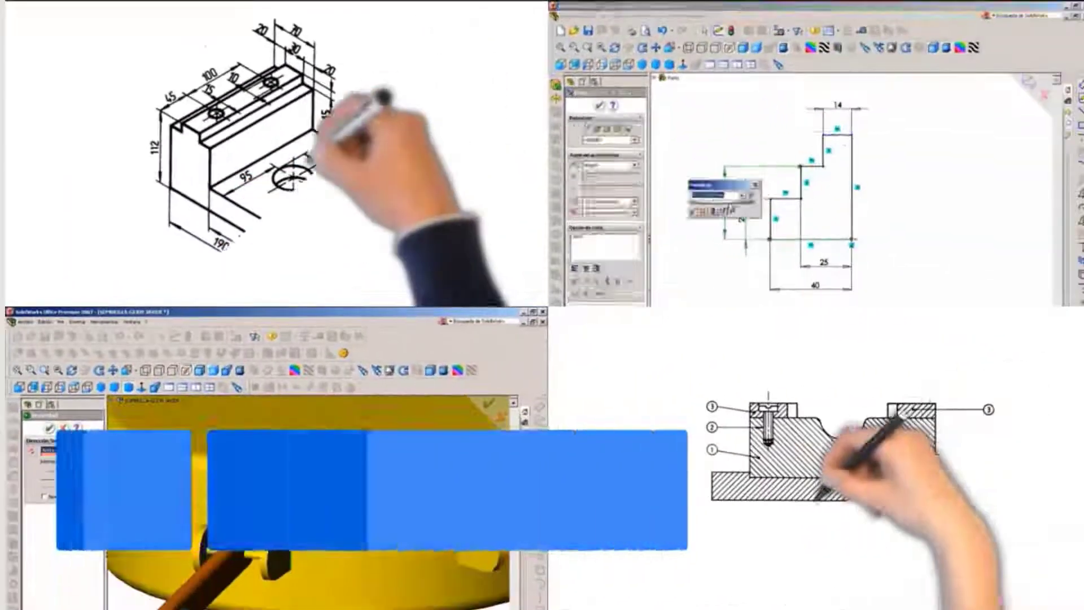